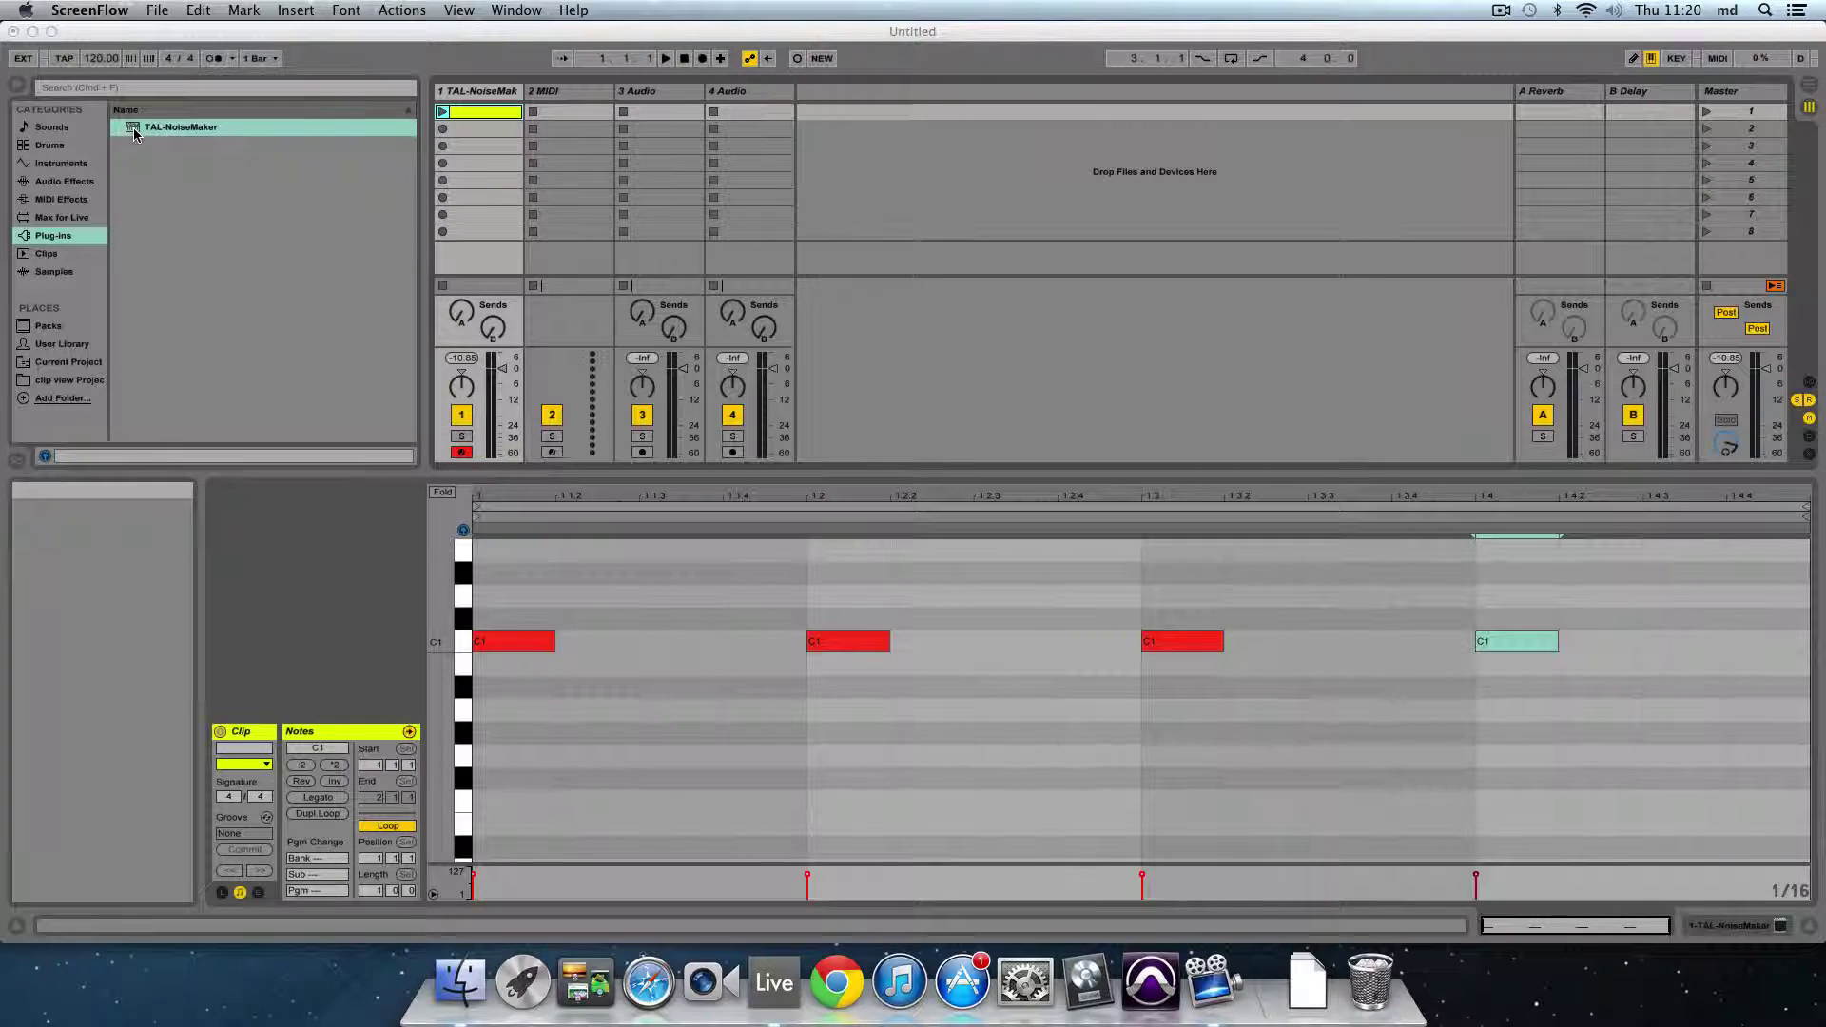
# Step: Load TAL-NoiseMaker onto the second MIDI track and create an empty clip in its first slot
pyautogui.click(133, 128)
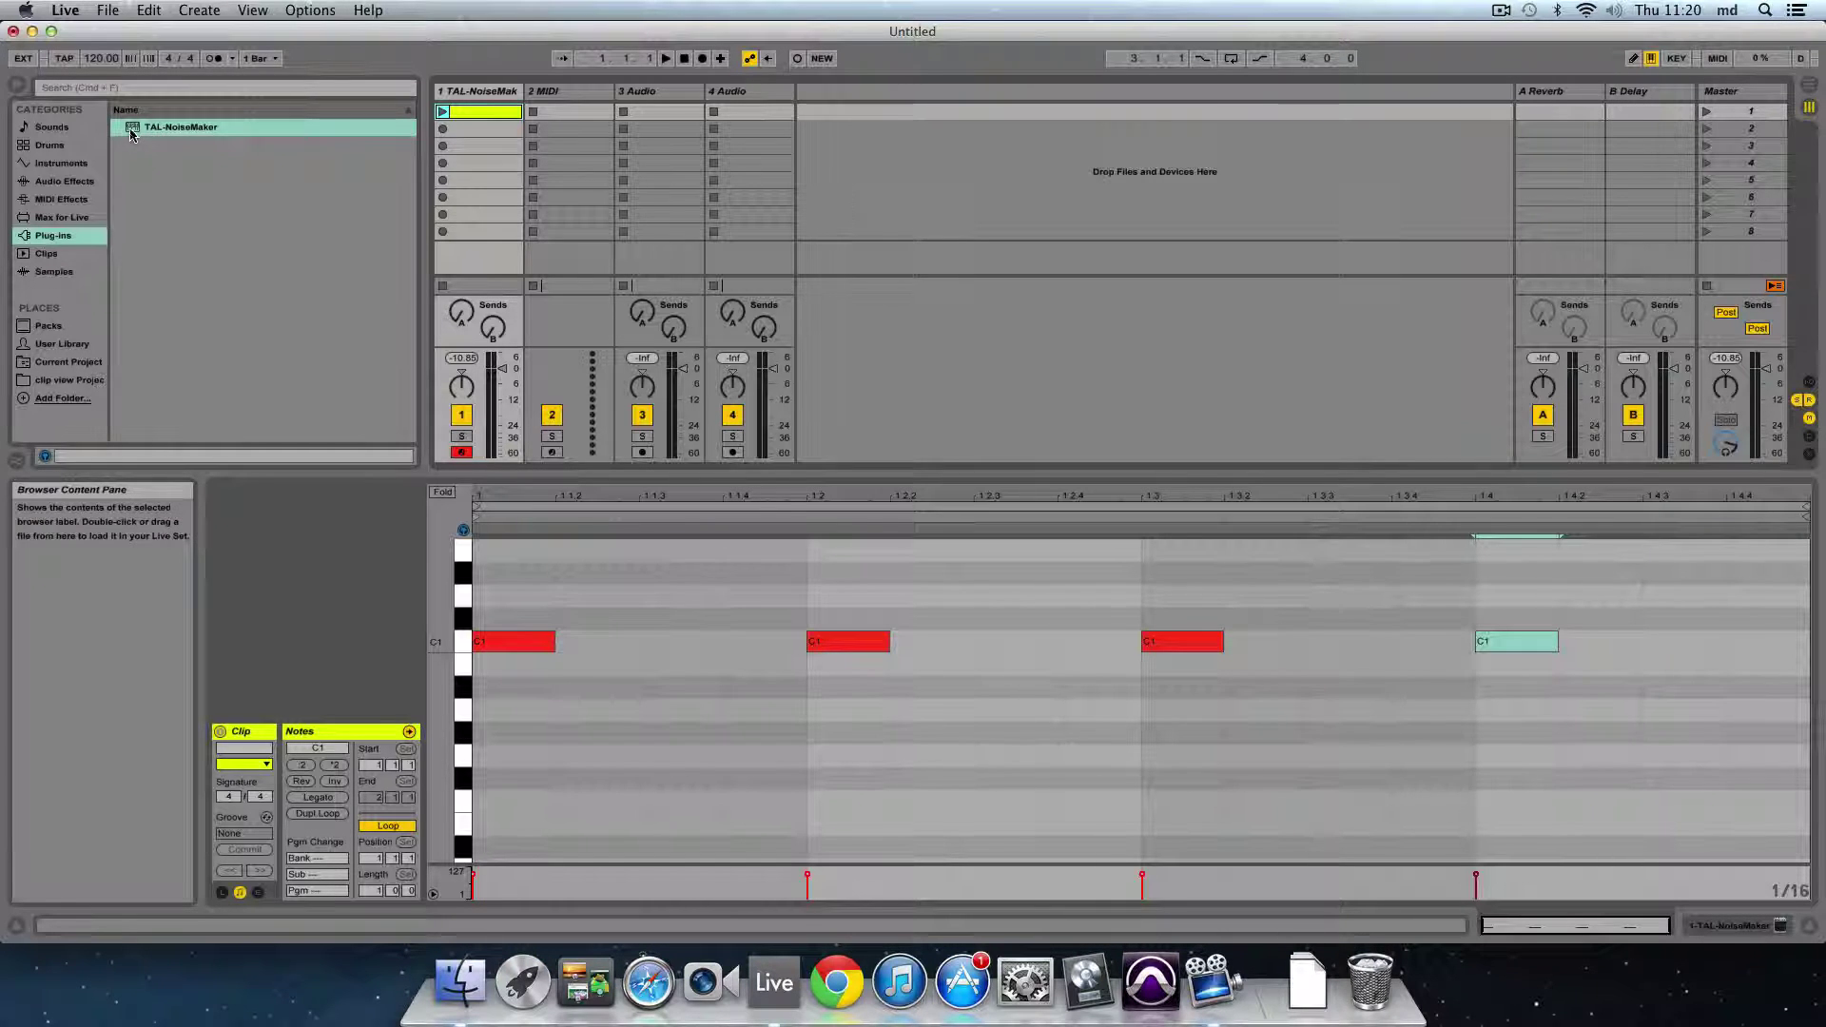
pyautogui.moveTo(131, 133); pyautogui.dragTo(387, 181)
pyautogui.moveTo(549, 265); pyautogui.dragTo(548, 285)
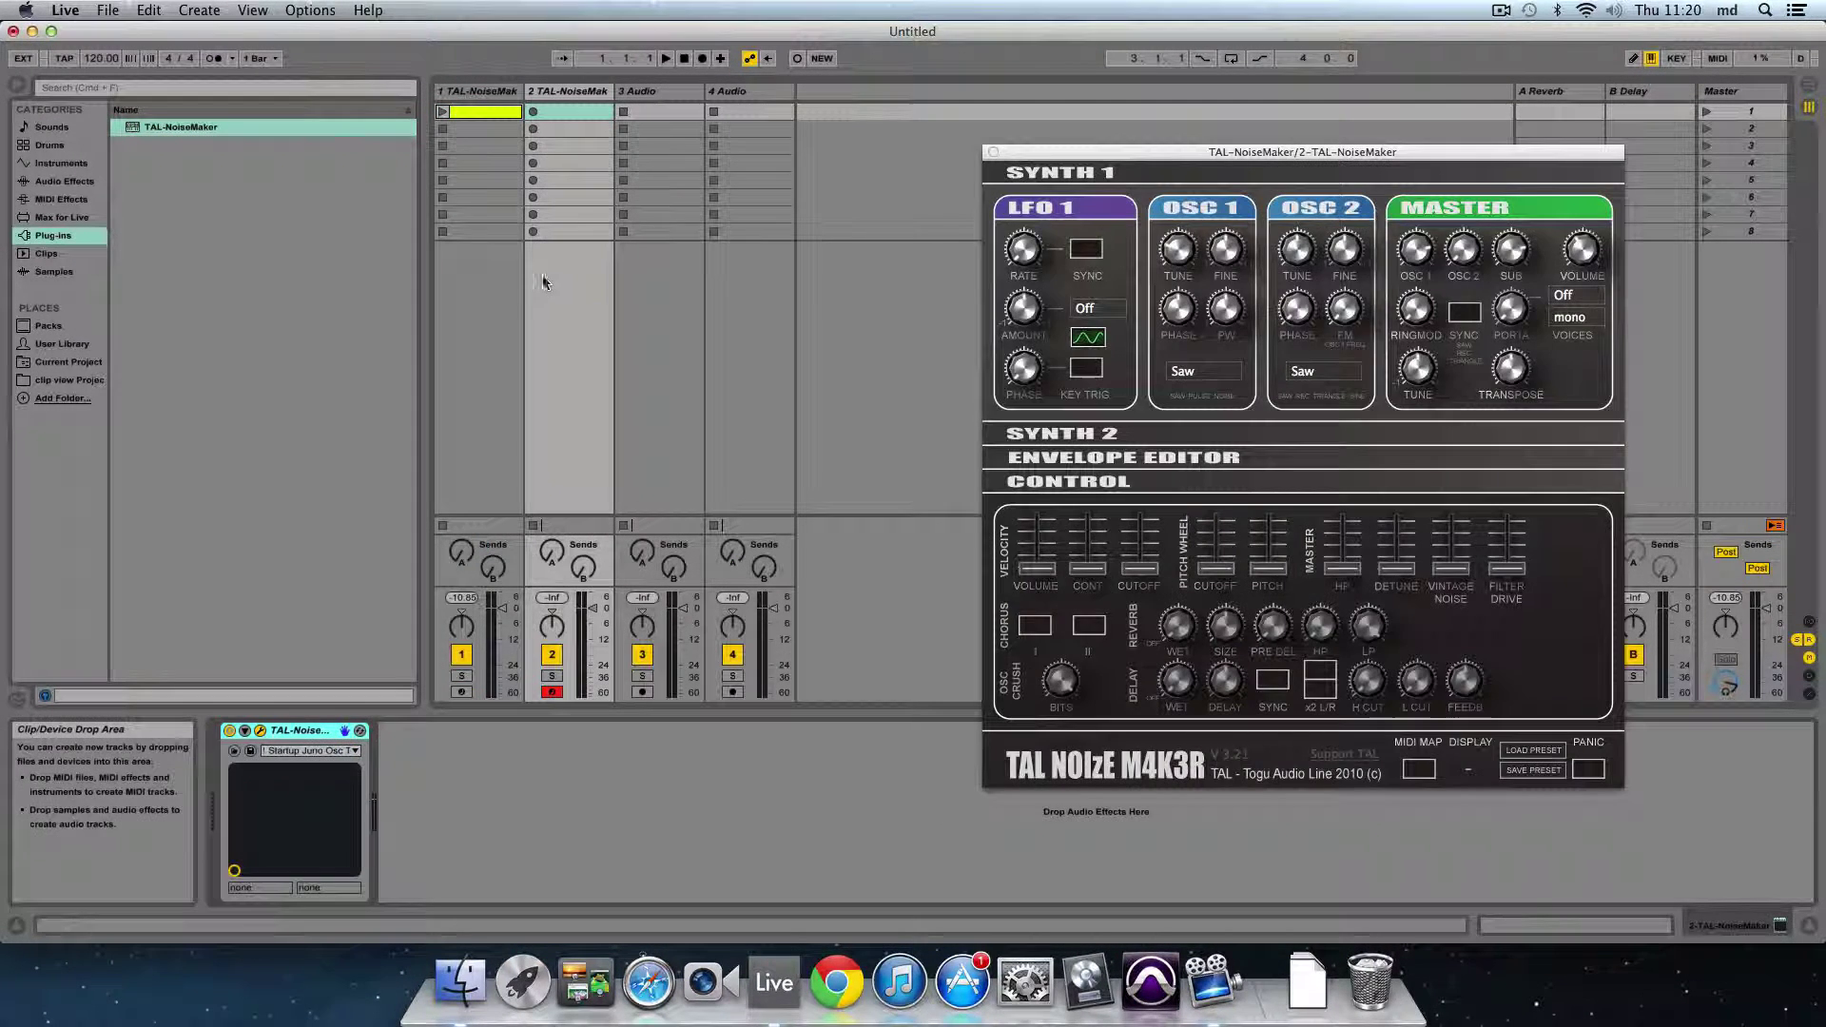
pyautogui.moveTo(1080, 172); pyautogui.dragTo(973, 120)
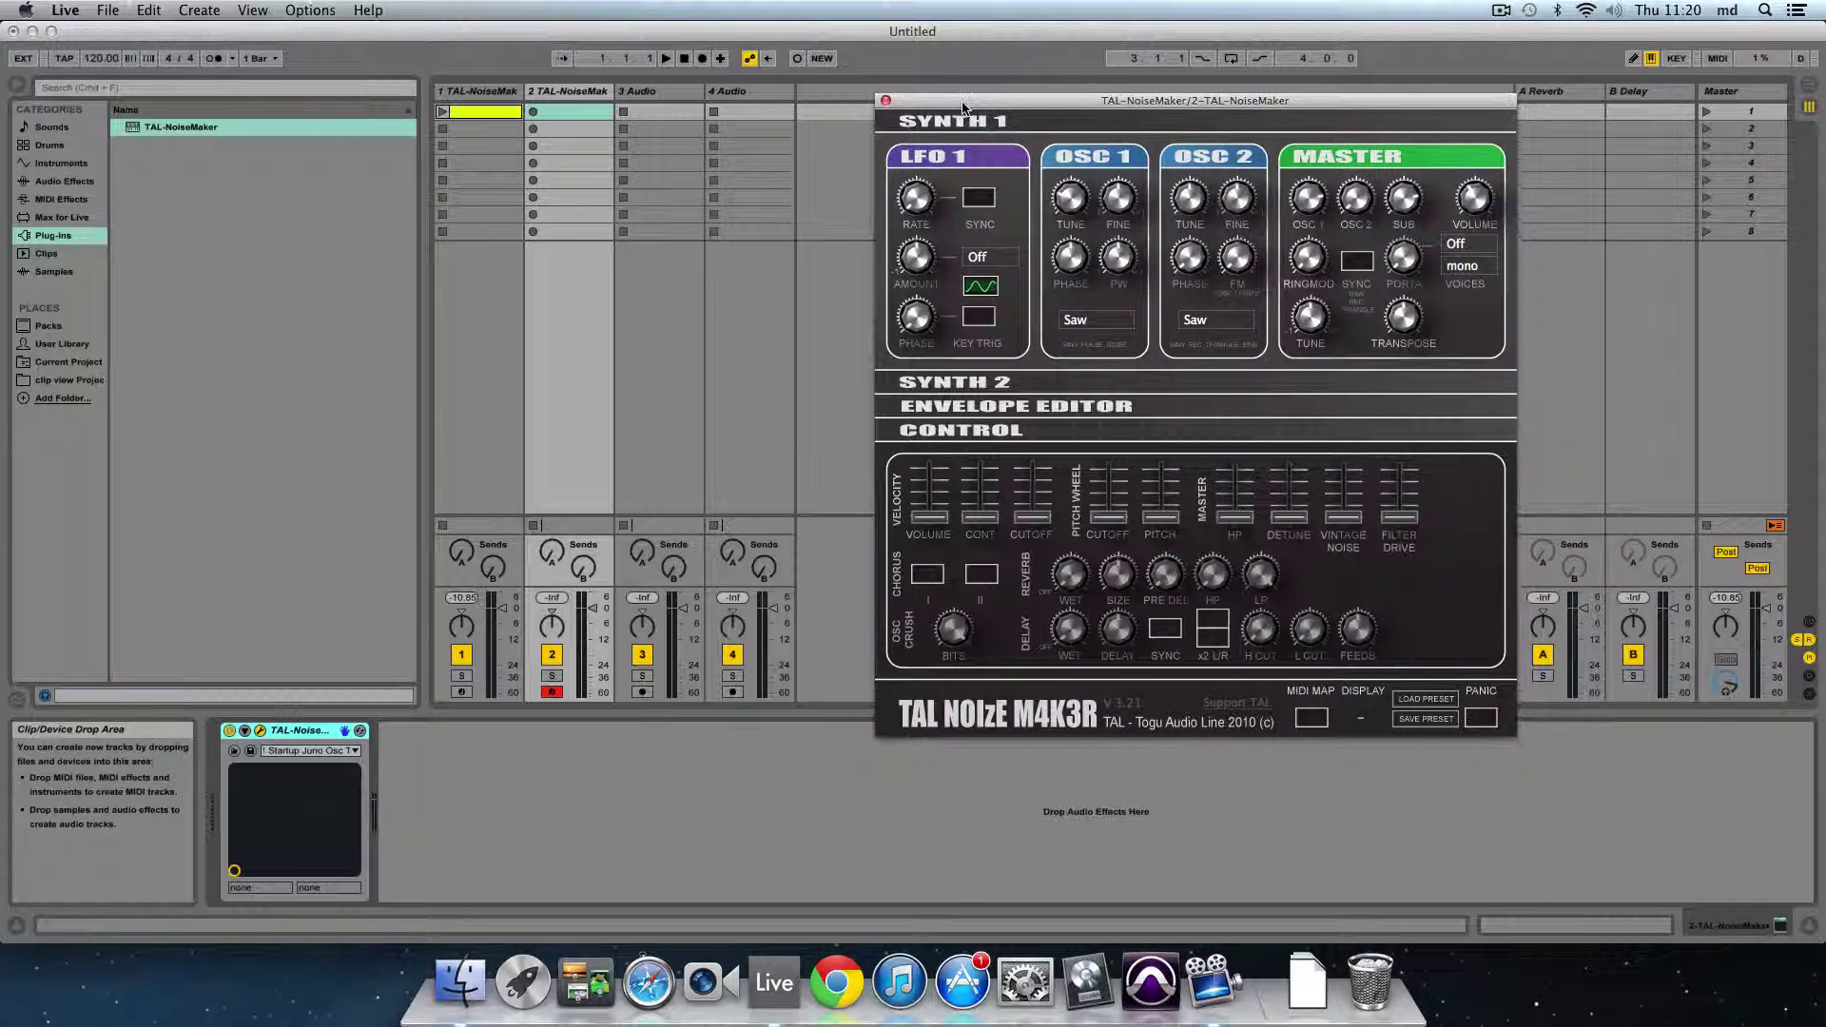
pyautogui.doubleClick(561, 112)
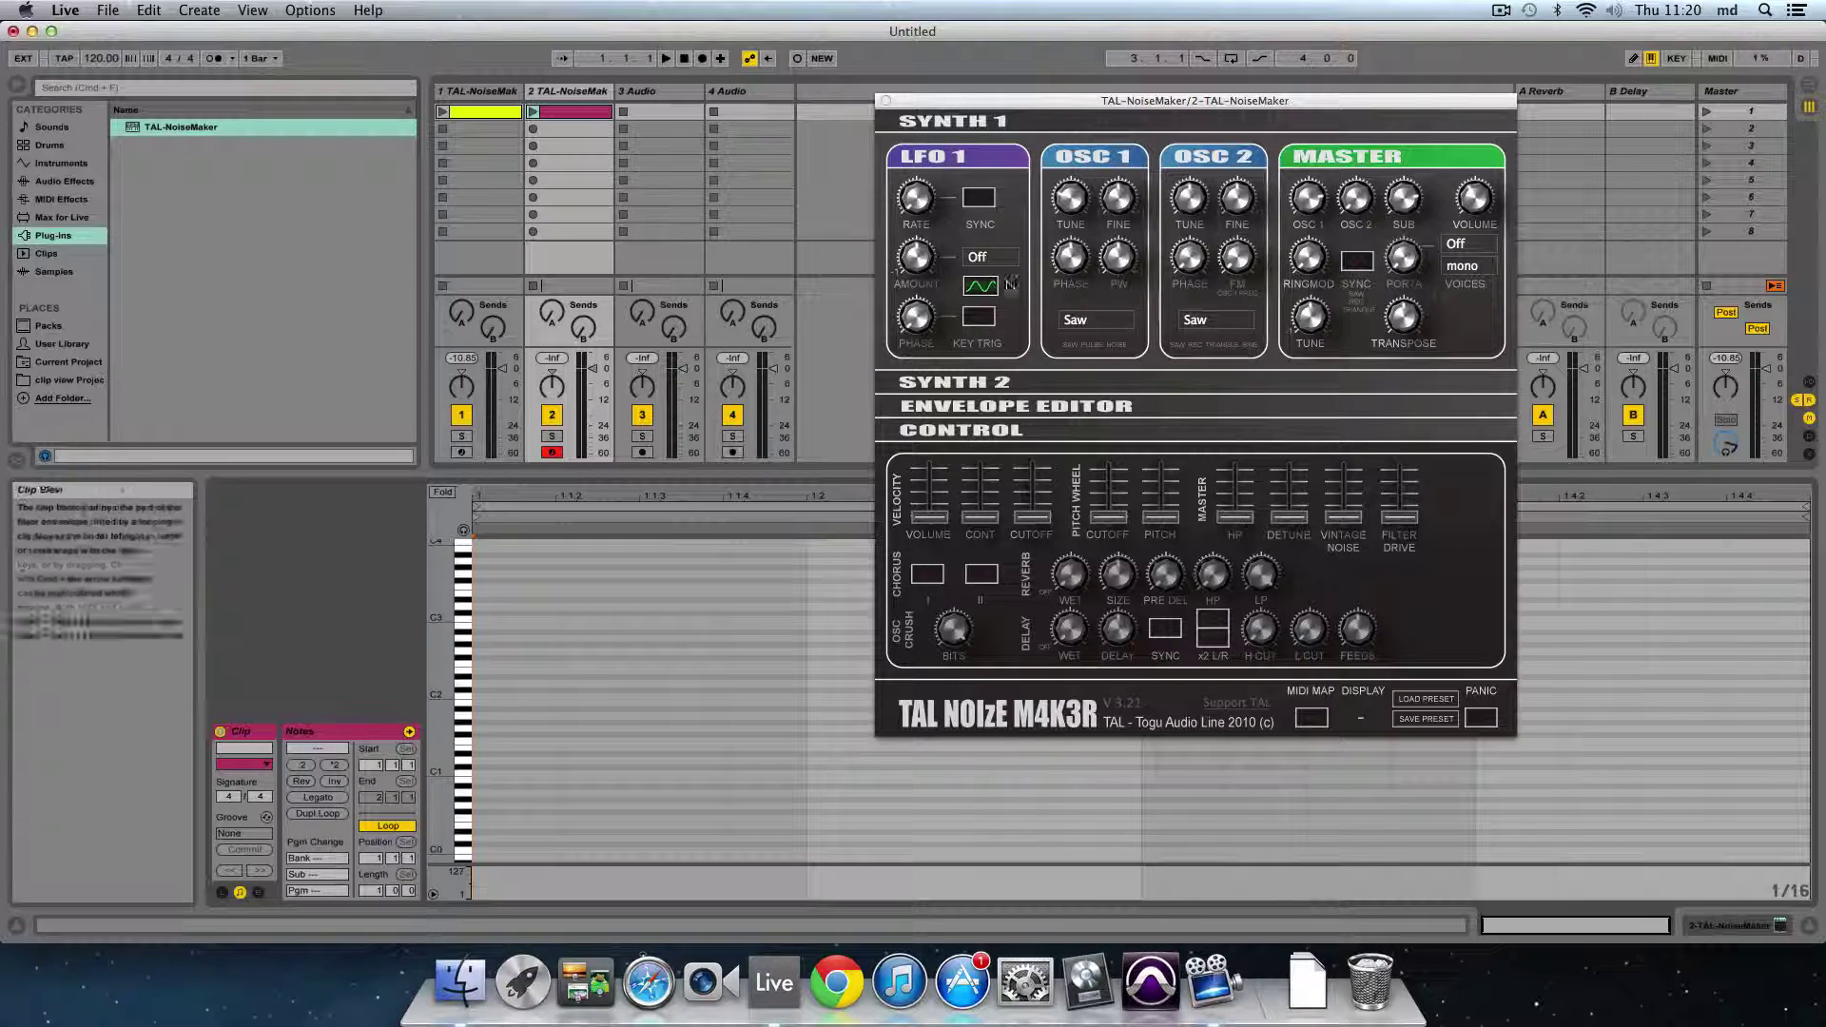
pyautogui.moveTo(917, 106); pyautogui.dragTo(1203, 51)
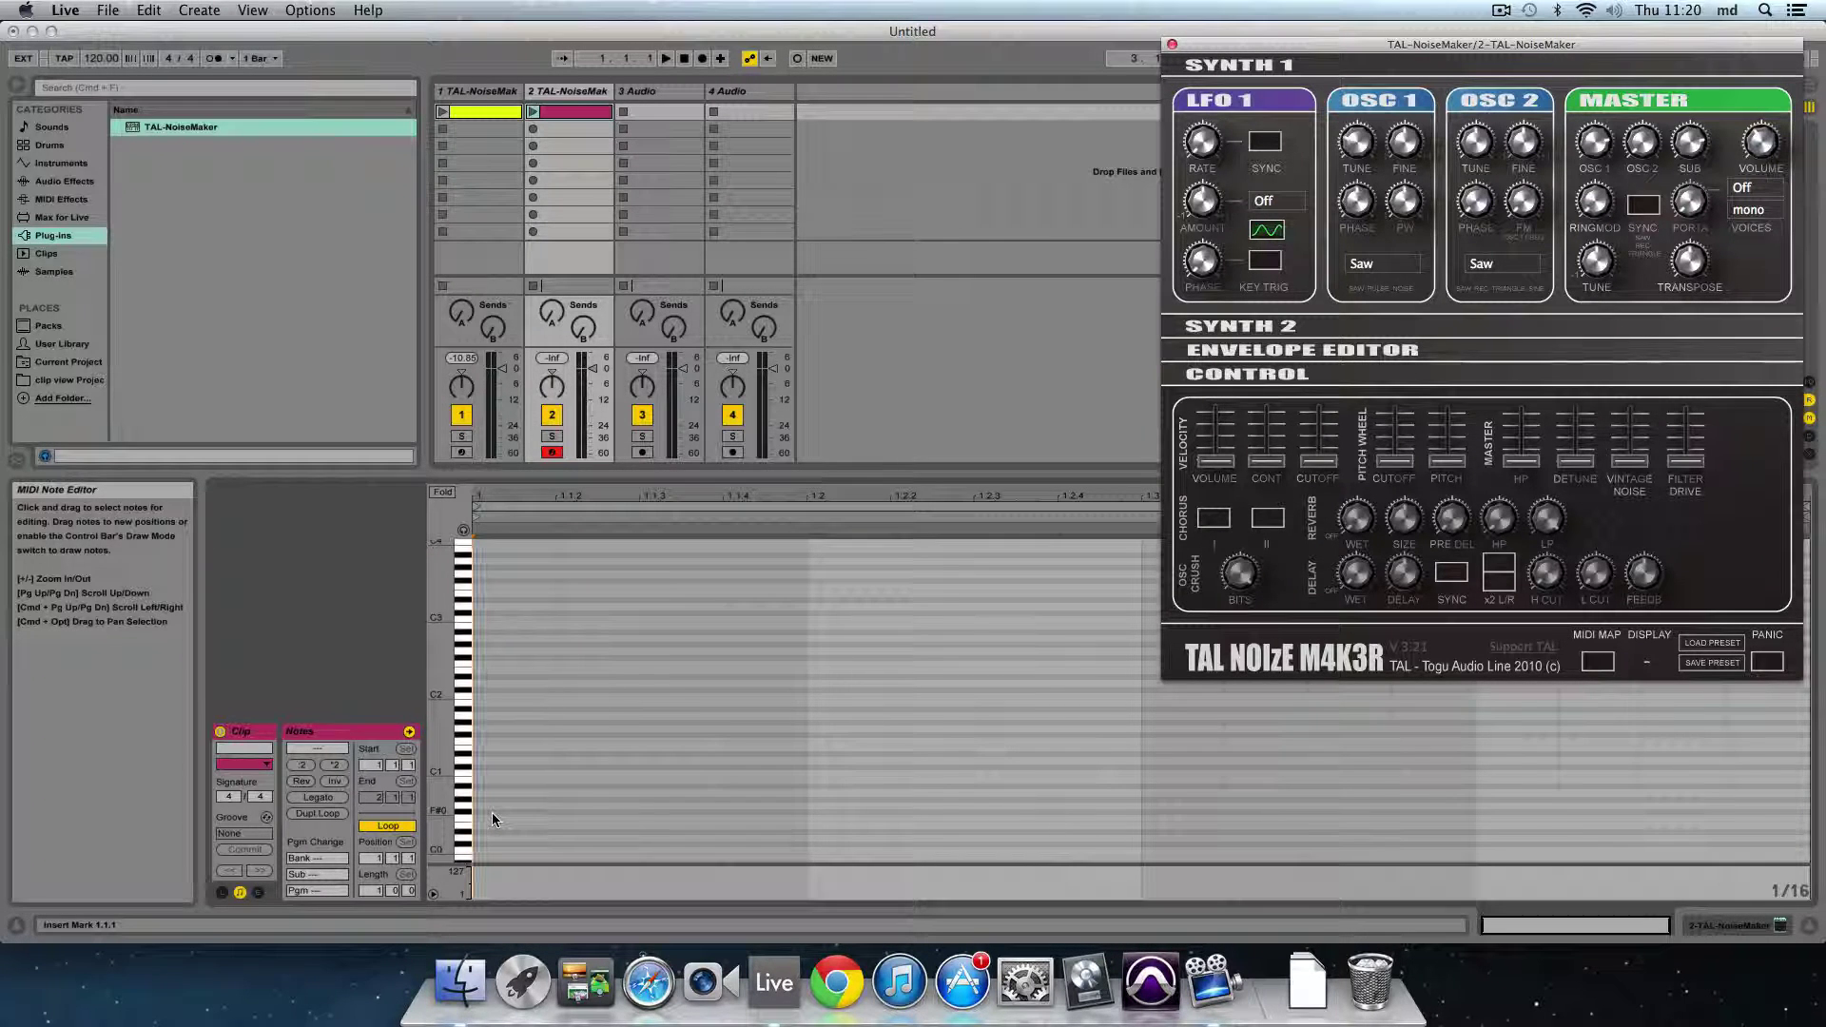
# Step: Add two adjacent F#1 sixteenth notes at the start of each of the four beats in the track 2 clip
pyautogui.doubleClick(493, 734)
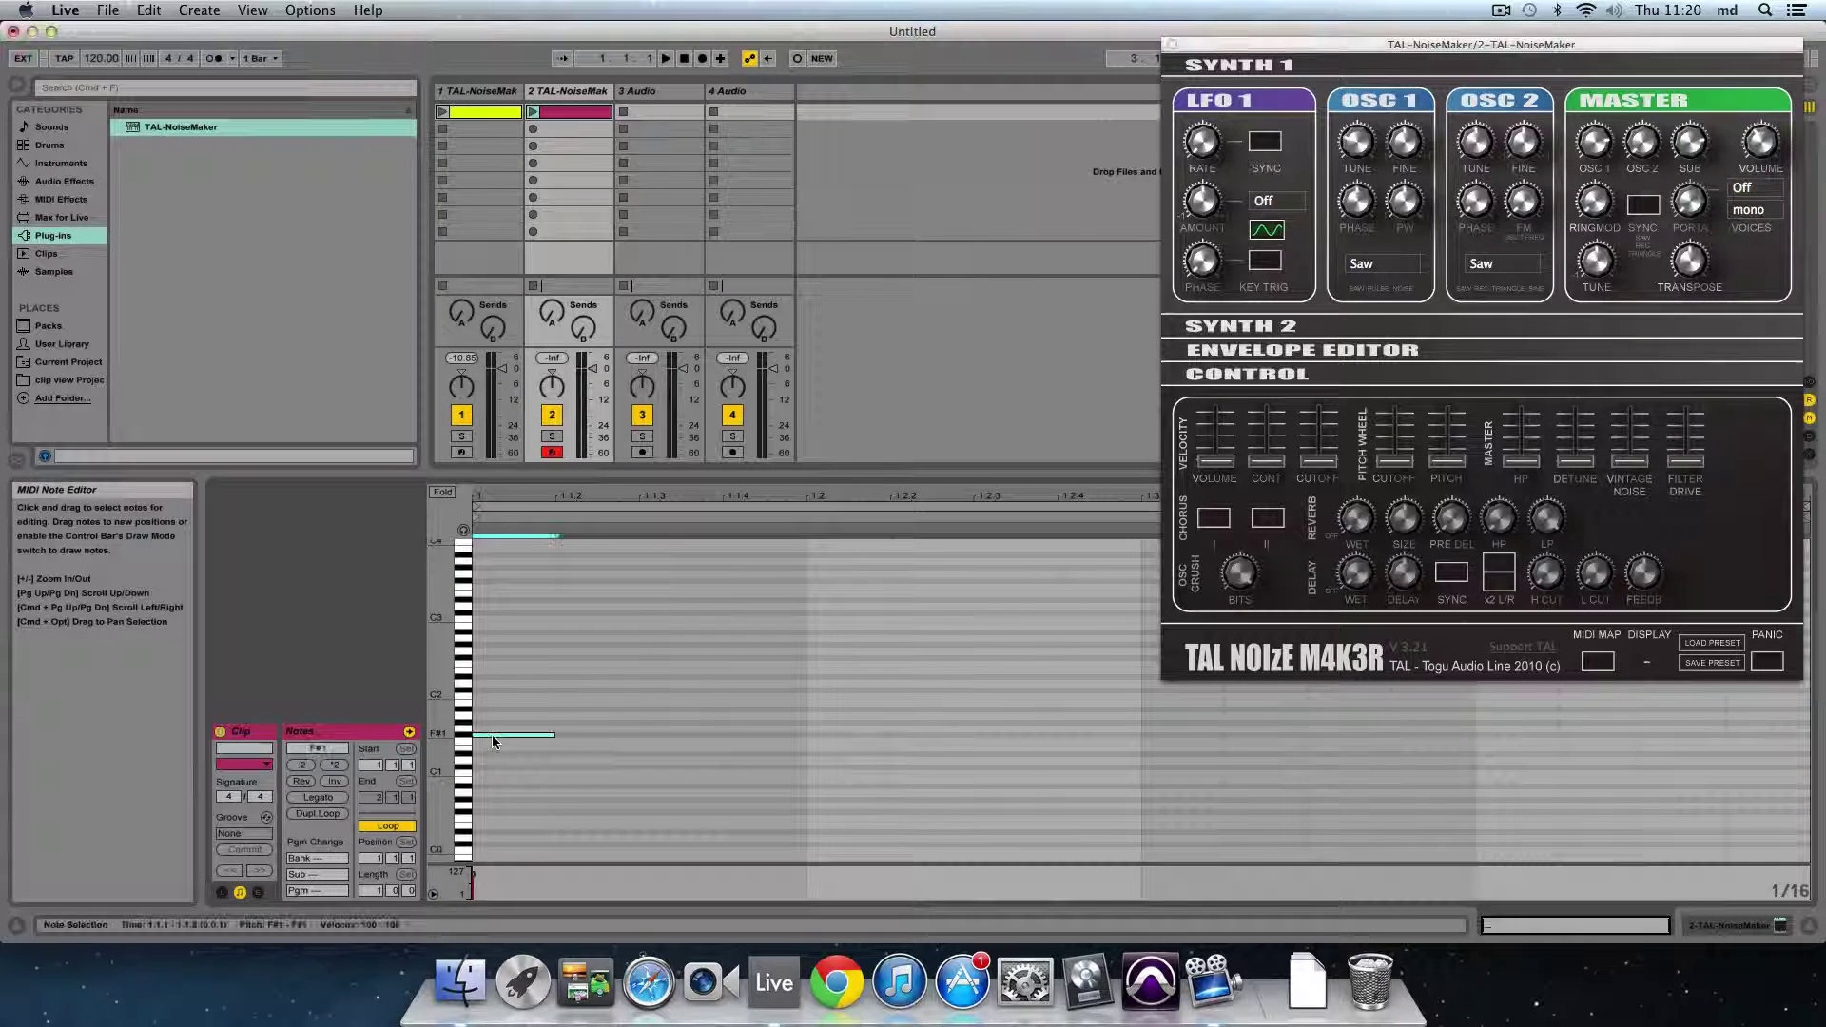
pyautogui.doubleClick(585, 742)
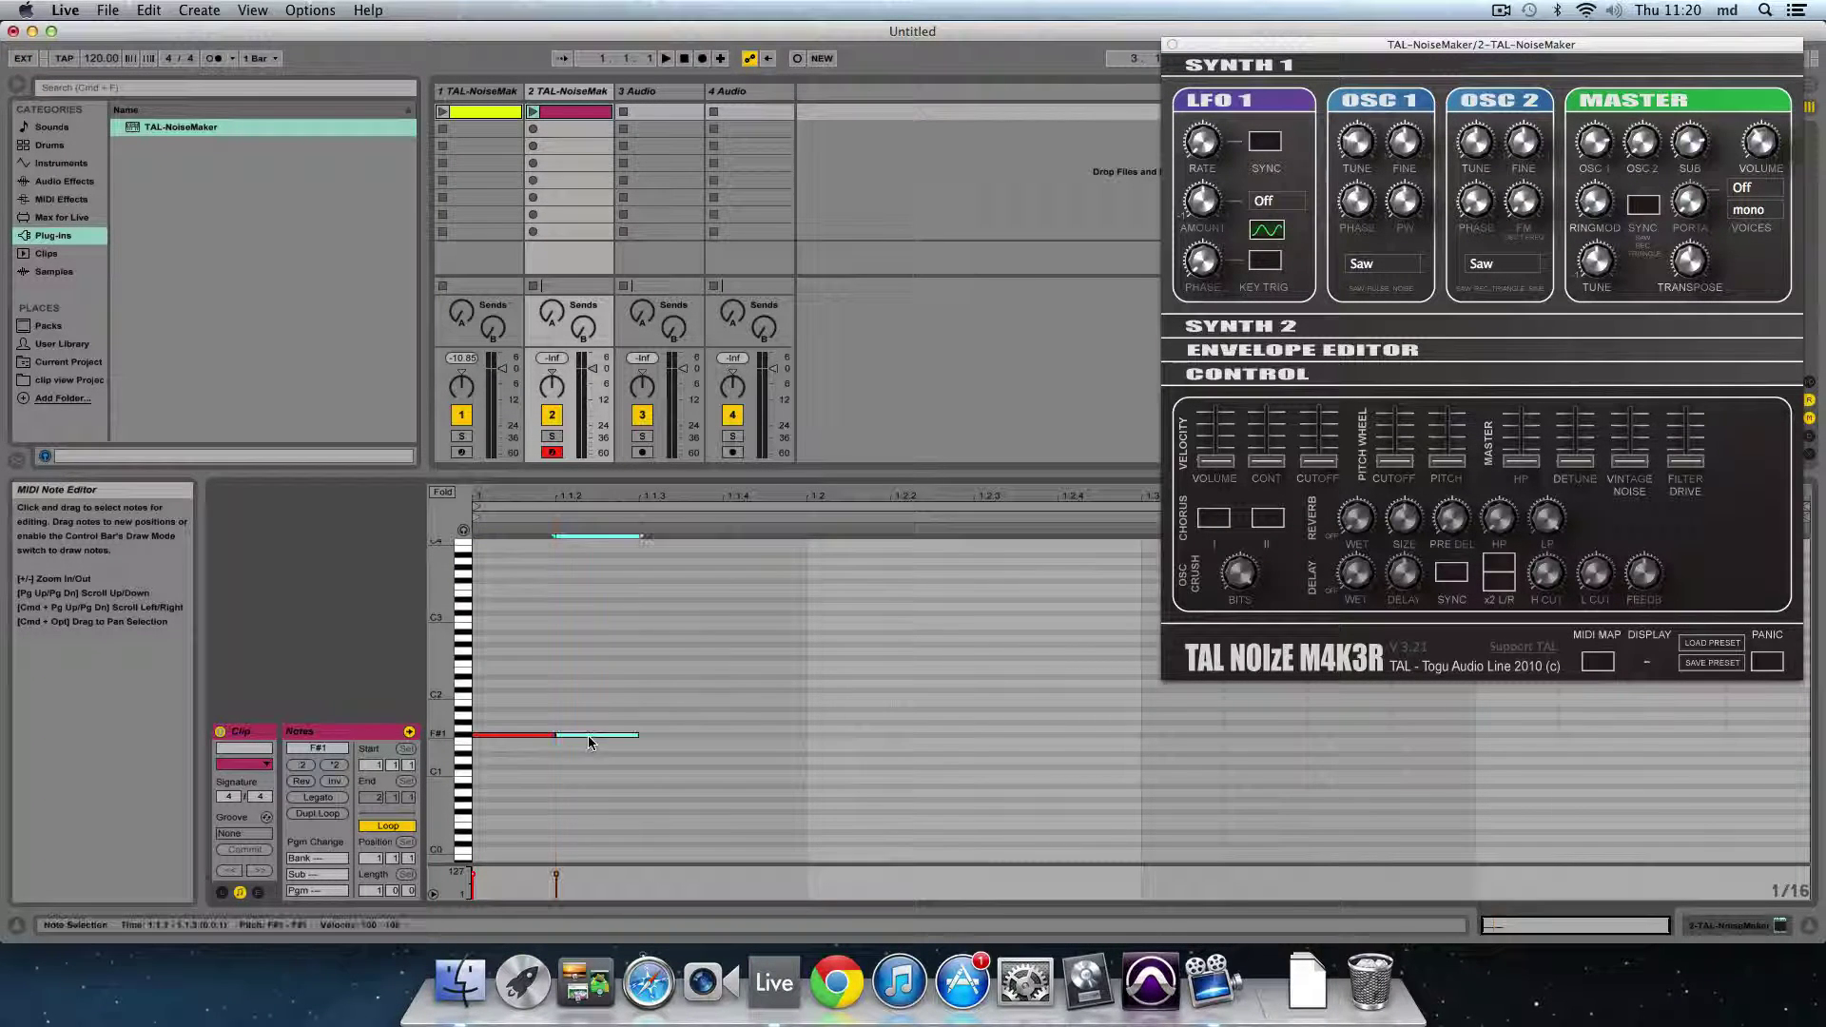
pyautogui.doubleClick(833, 744)
pyautogui.doubleClick(915, 737)
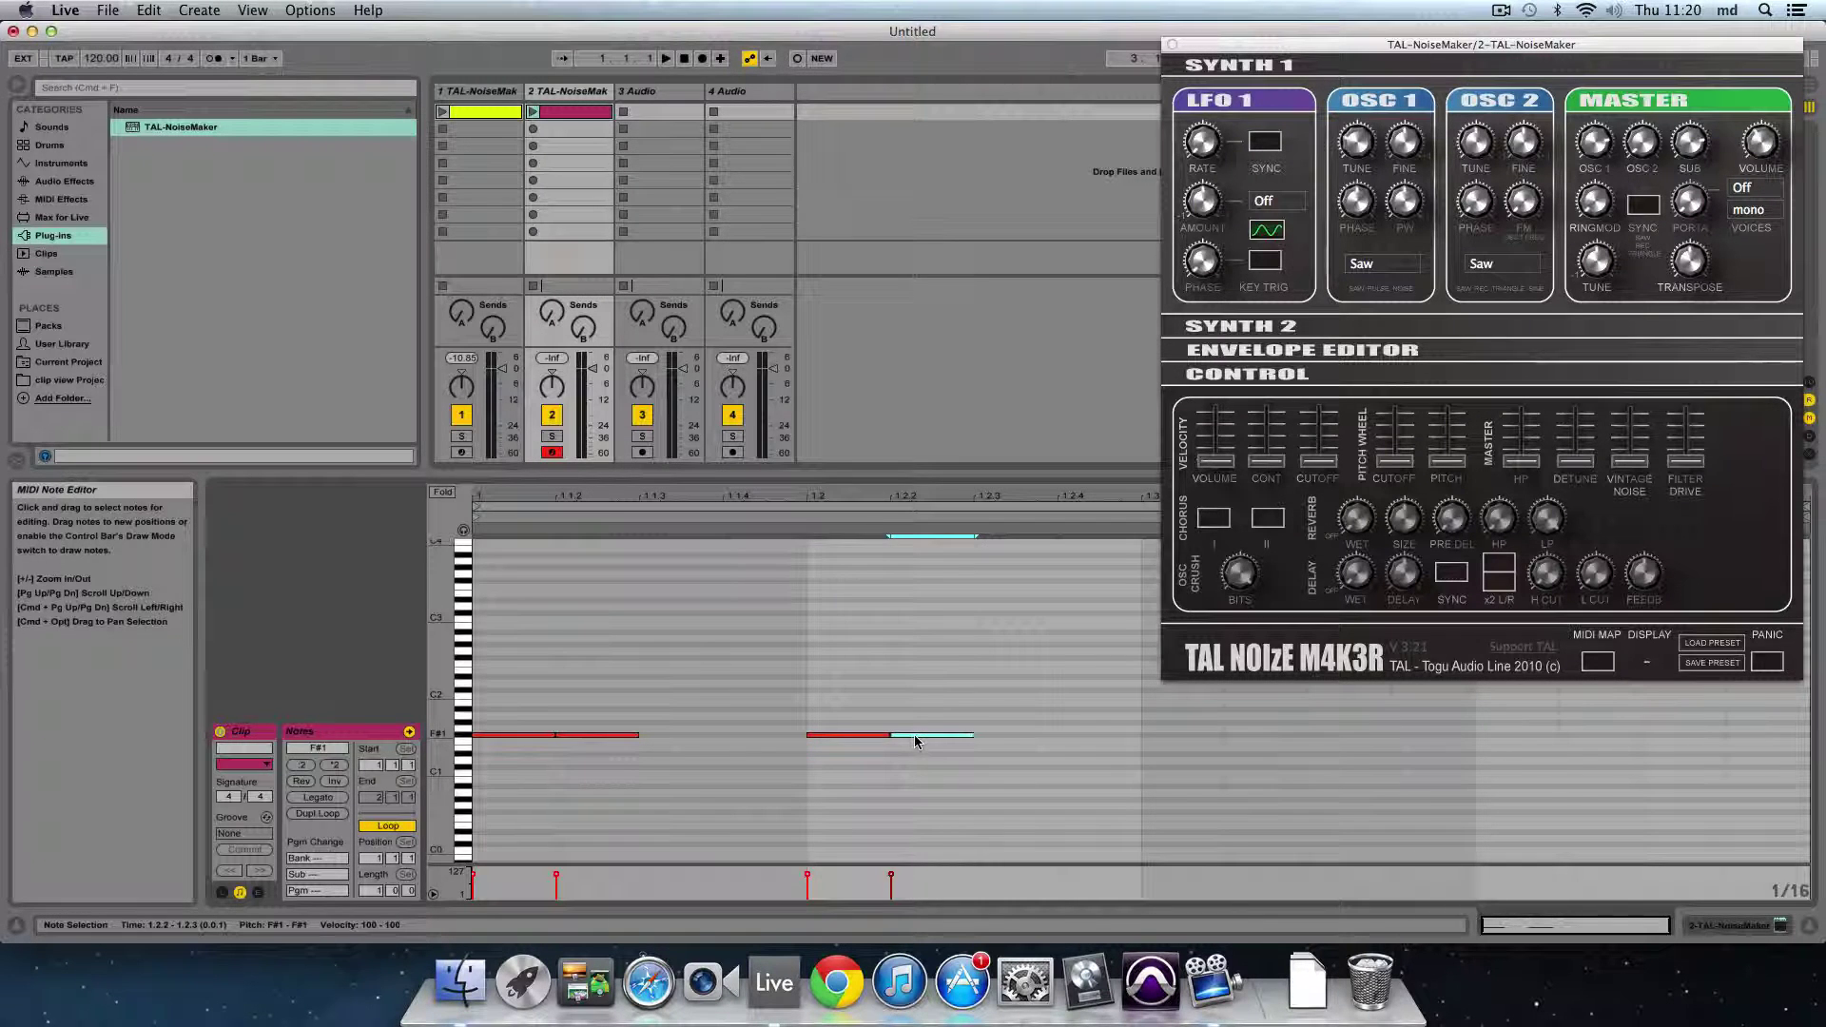
pyautogui.doubleClick(1158, 736)
pyautogui.doubleClick(1241, 739)
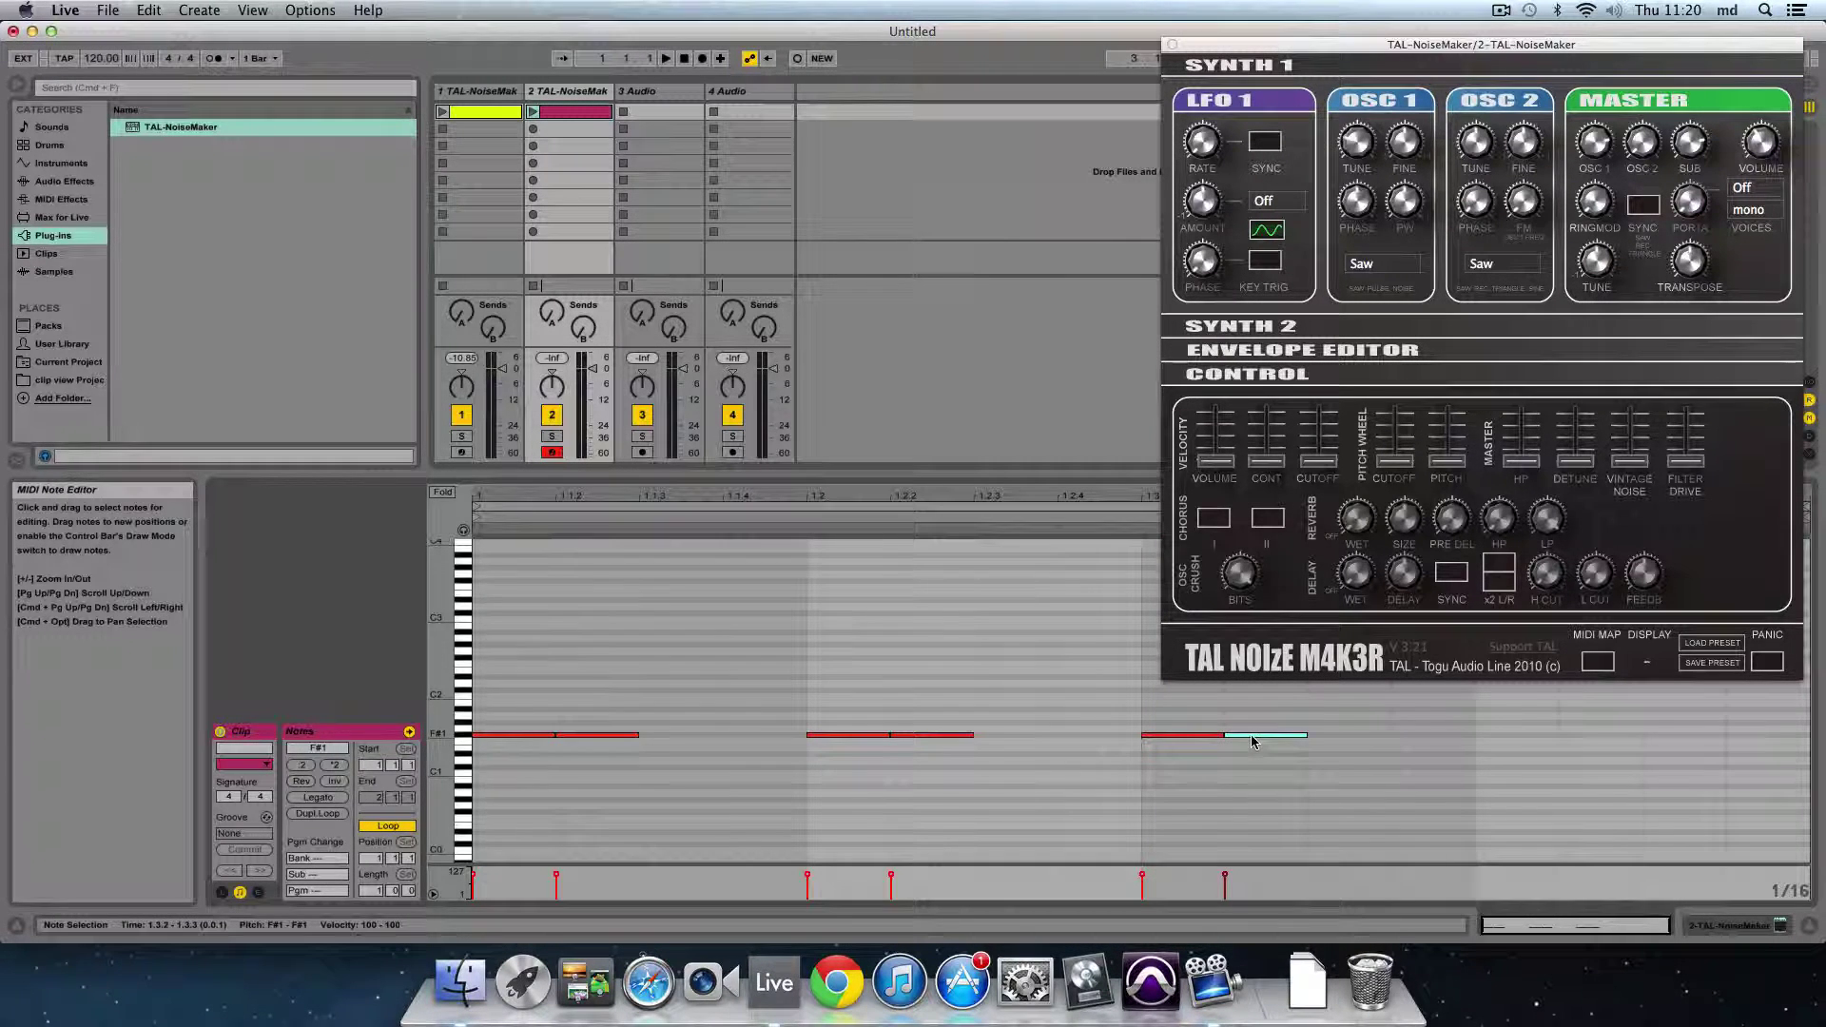
pyautogui.doubleClick(1493, 738)
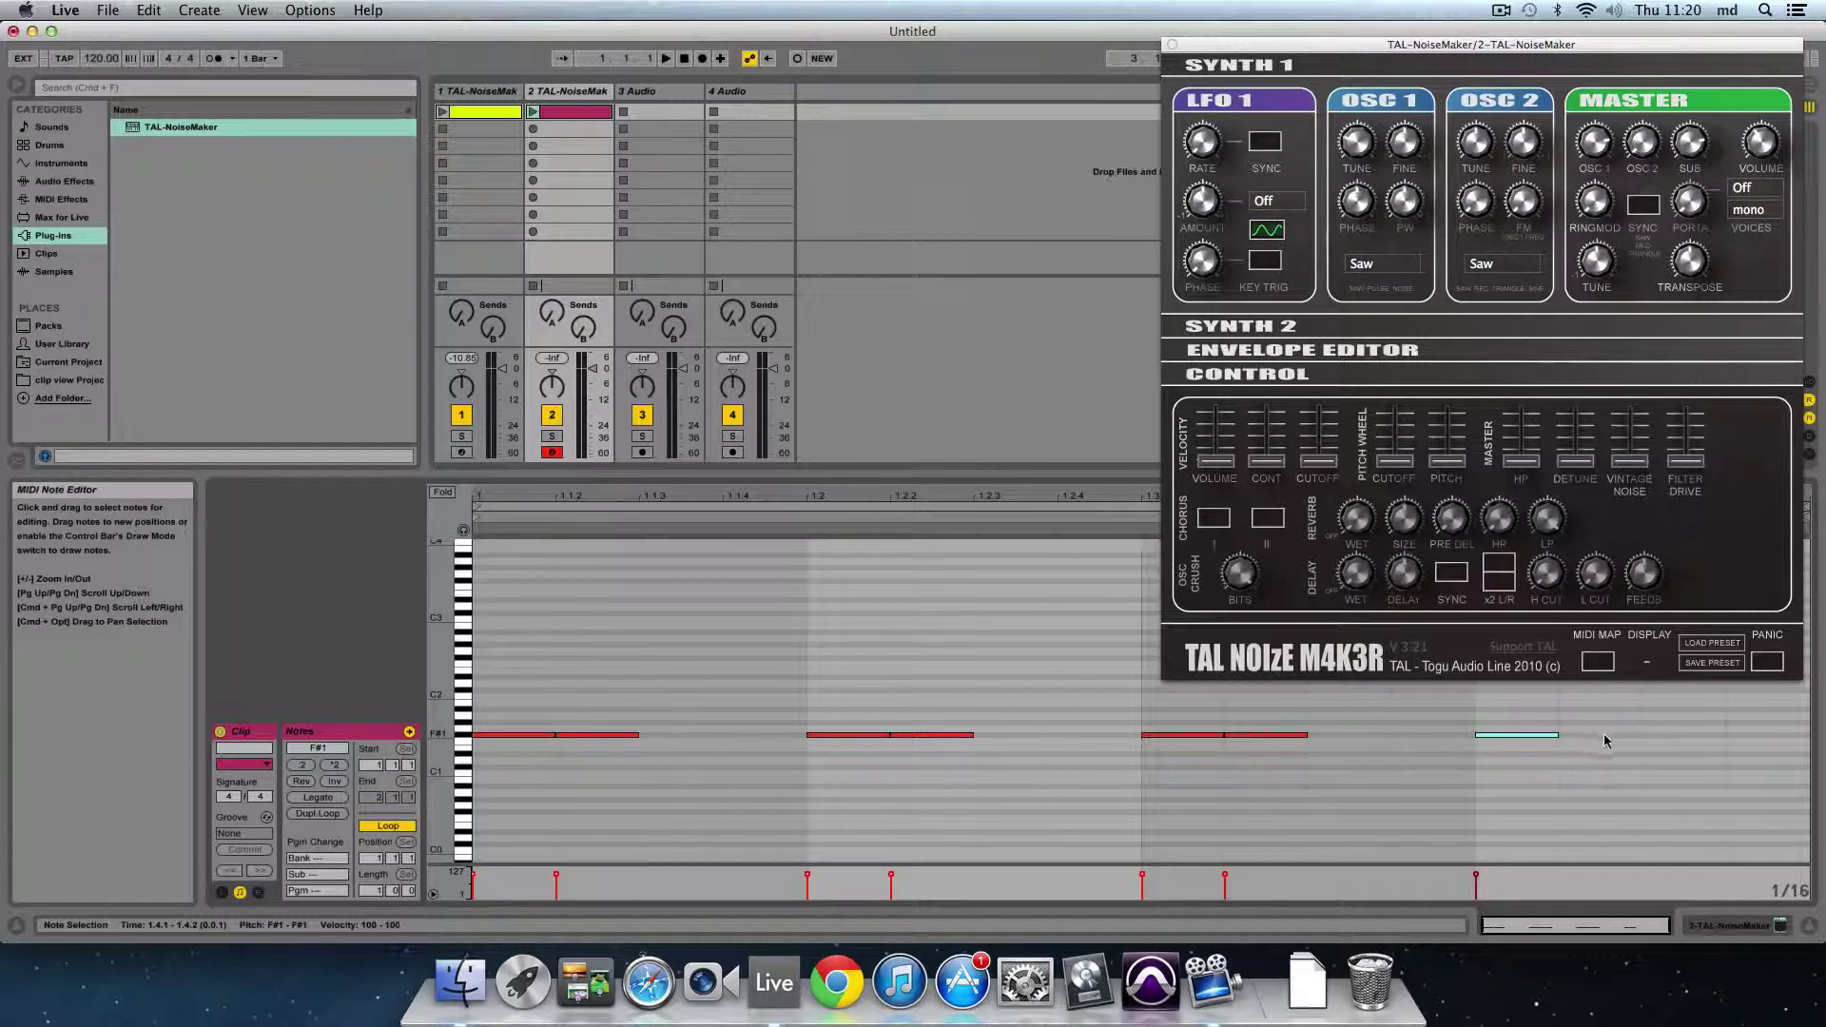
pyautogui.doubleClick(1605, 741)
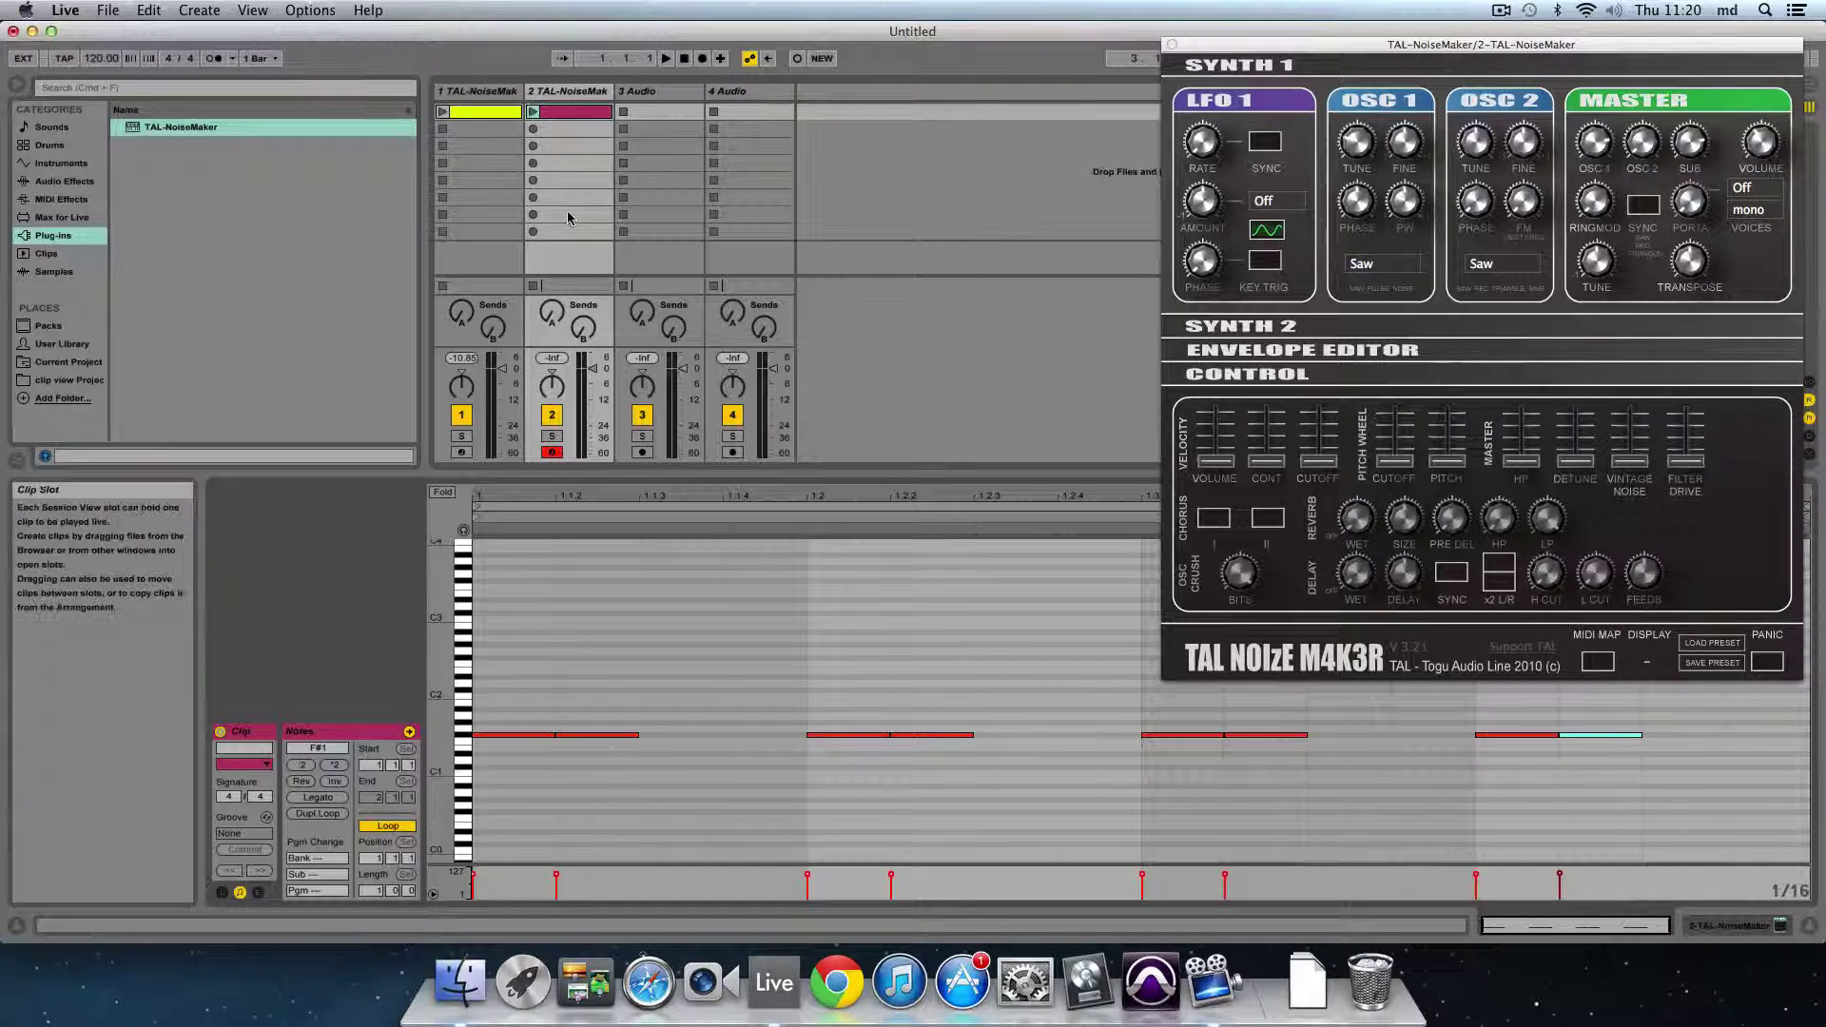
# Step: Set oscillator 1 to Noise and turn the master Sub level down to -96 dB, auditioning the track 2 clip
pyautogui.click(533, 111)
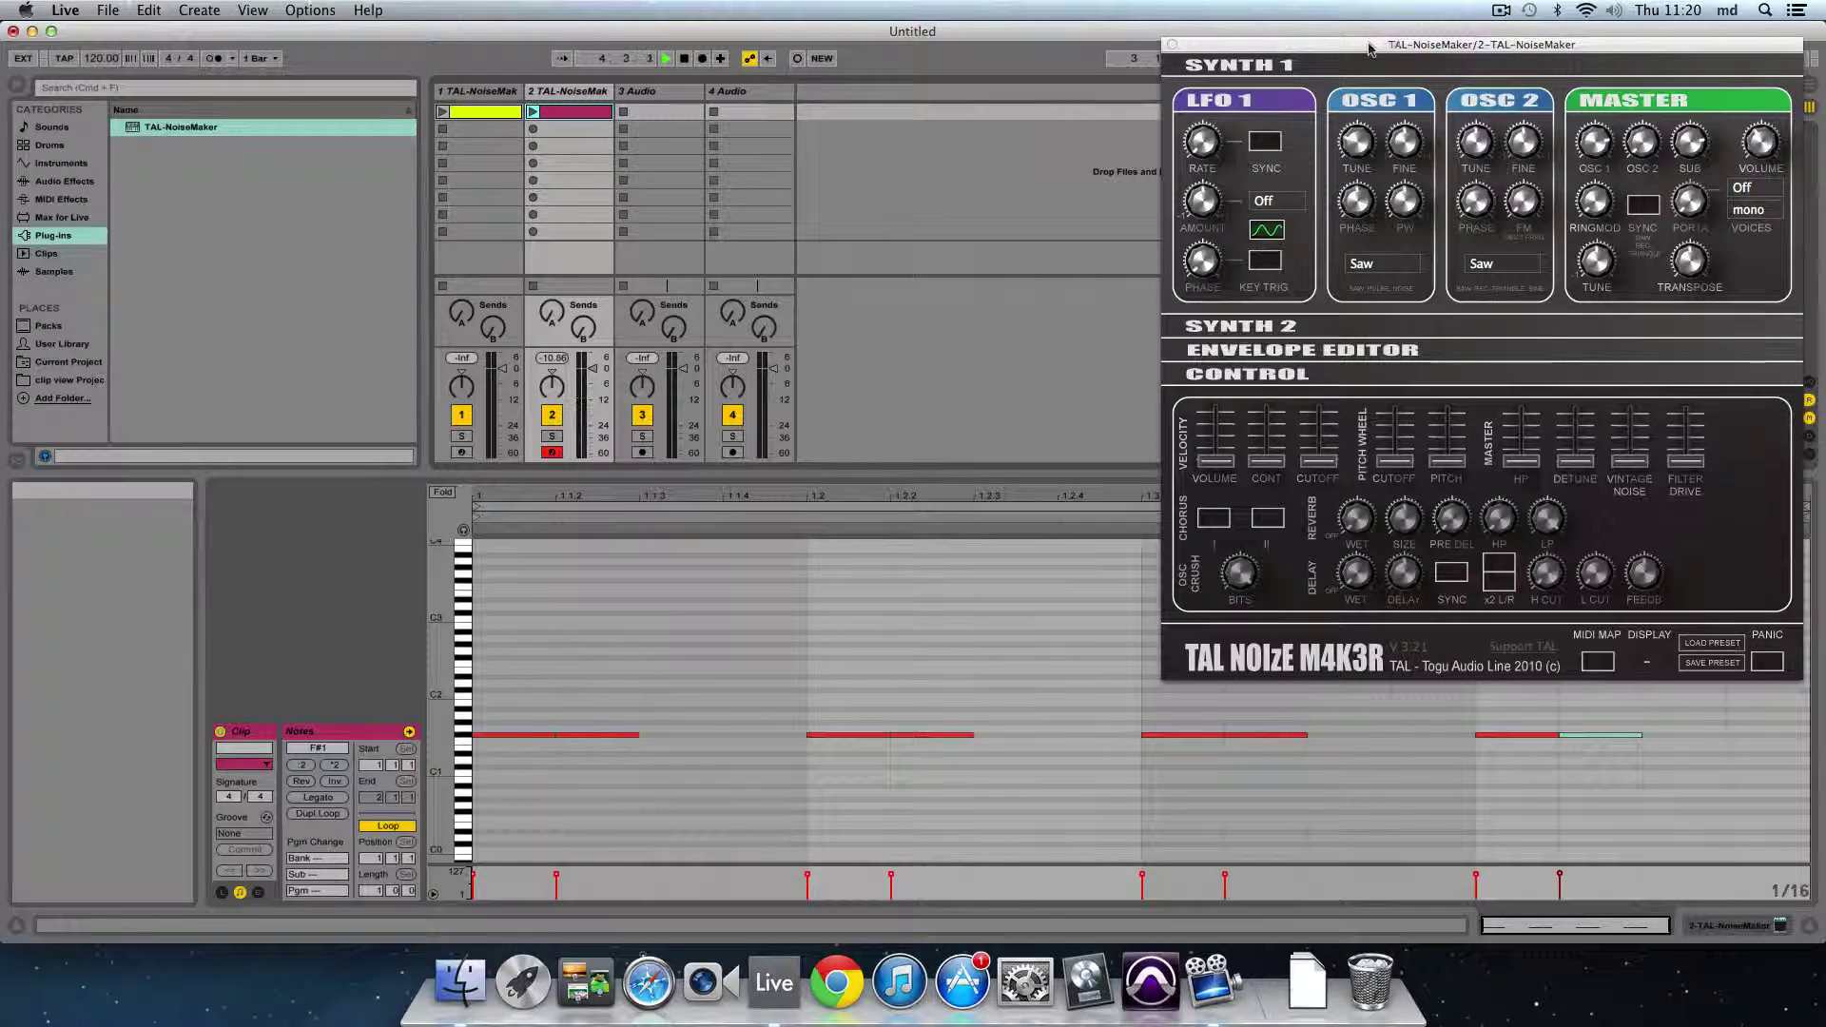
pyautogui.moveTo(1365, 52); pyautogui.dragTo(1283, 42)
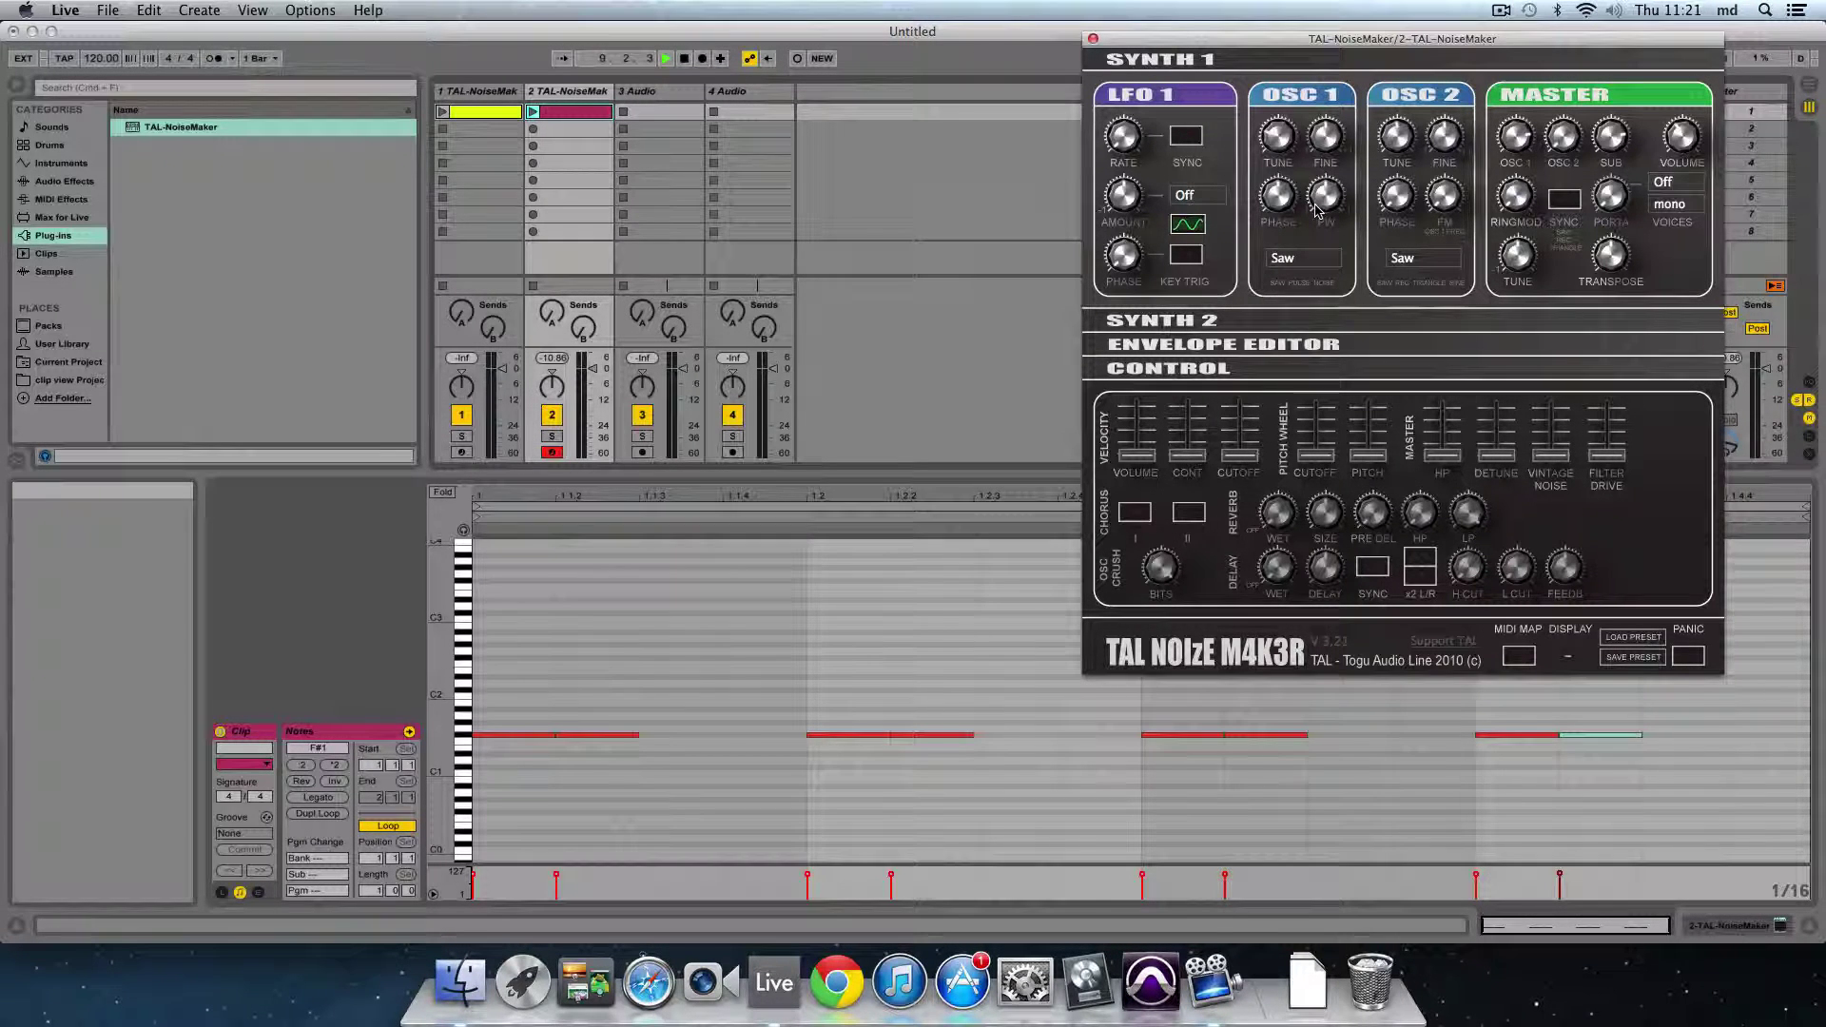
pyautogui.click(1300, 260)
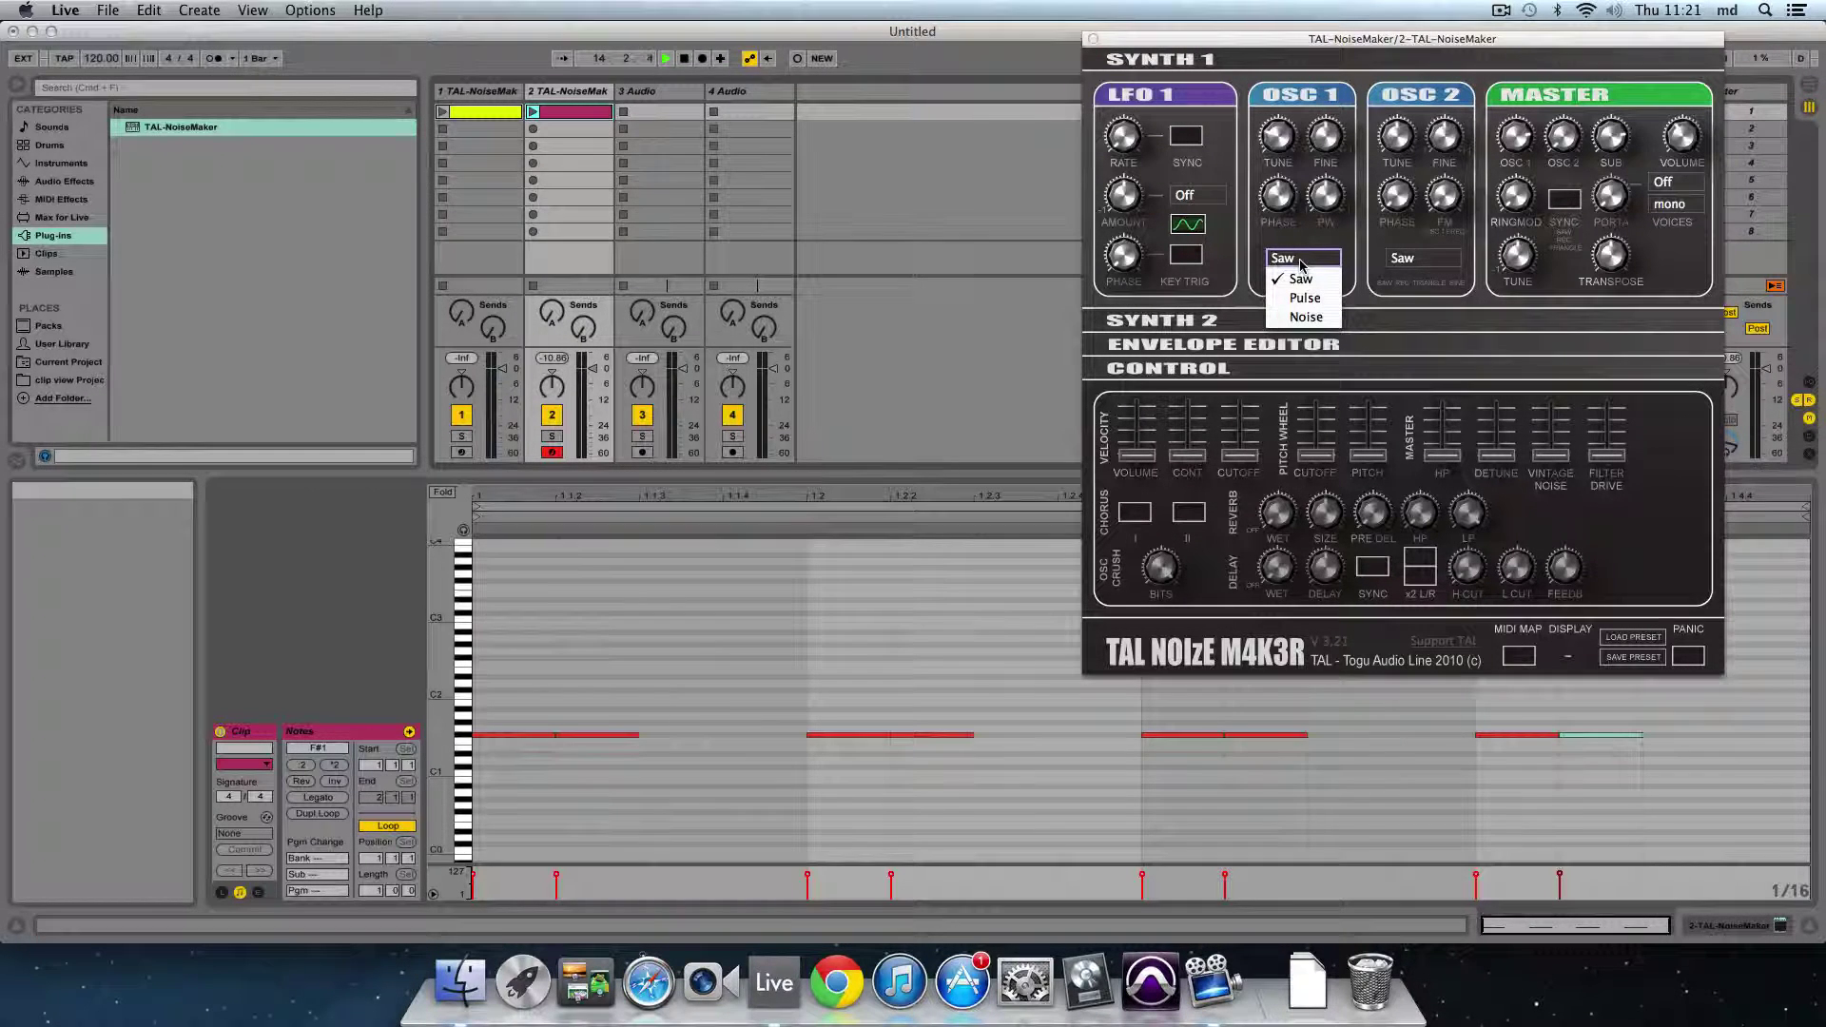
pyautogui.click(1305, 320)
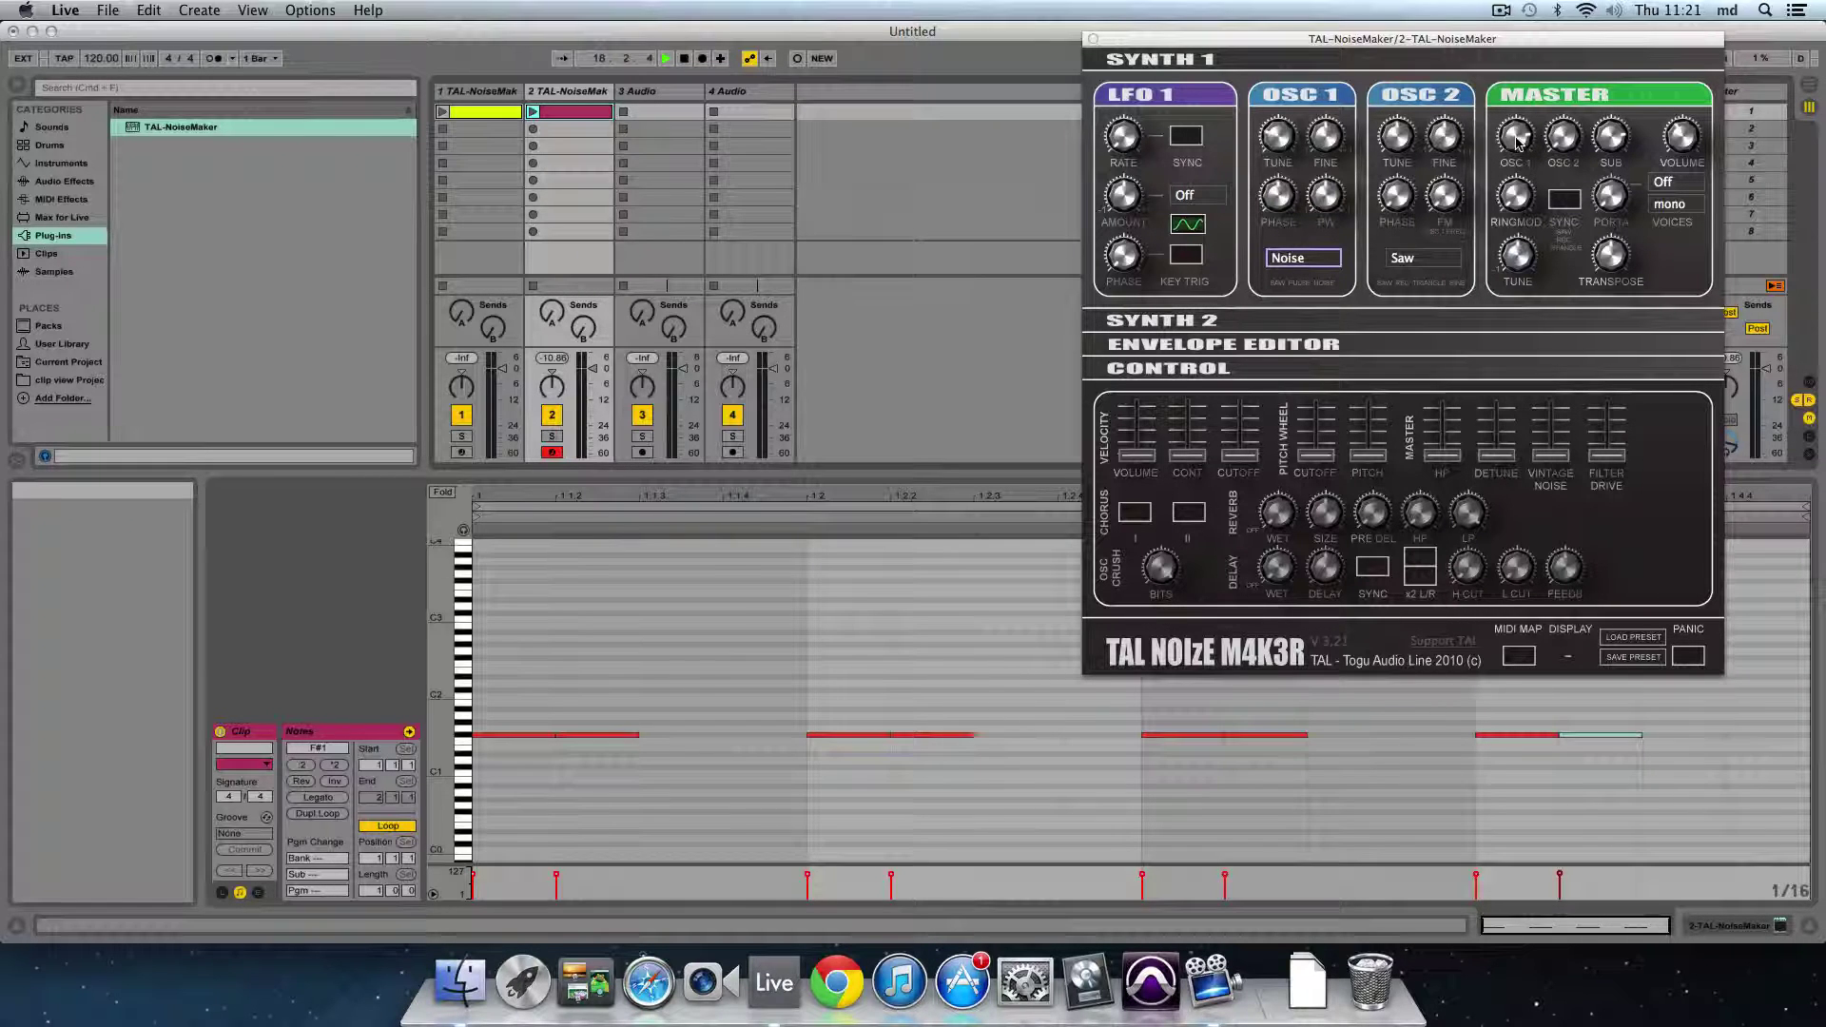
pyautogui.moveTo(1611, 135); pyautogui.dragTo(1638, 371)
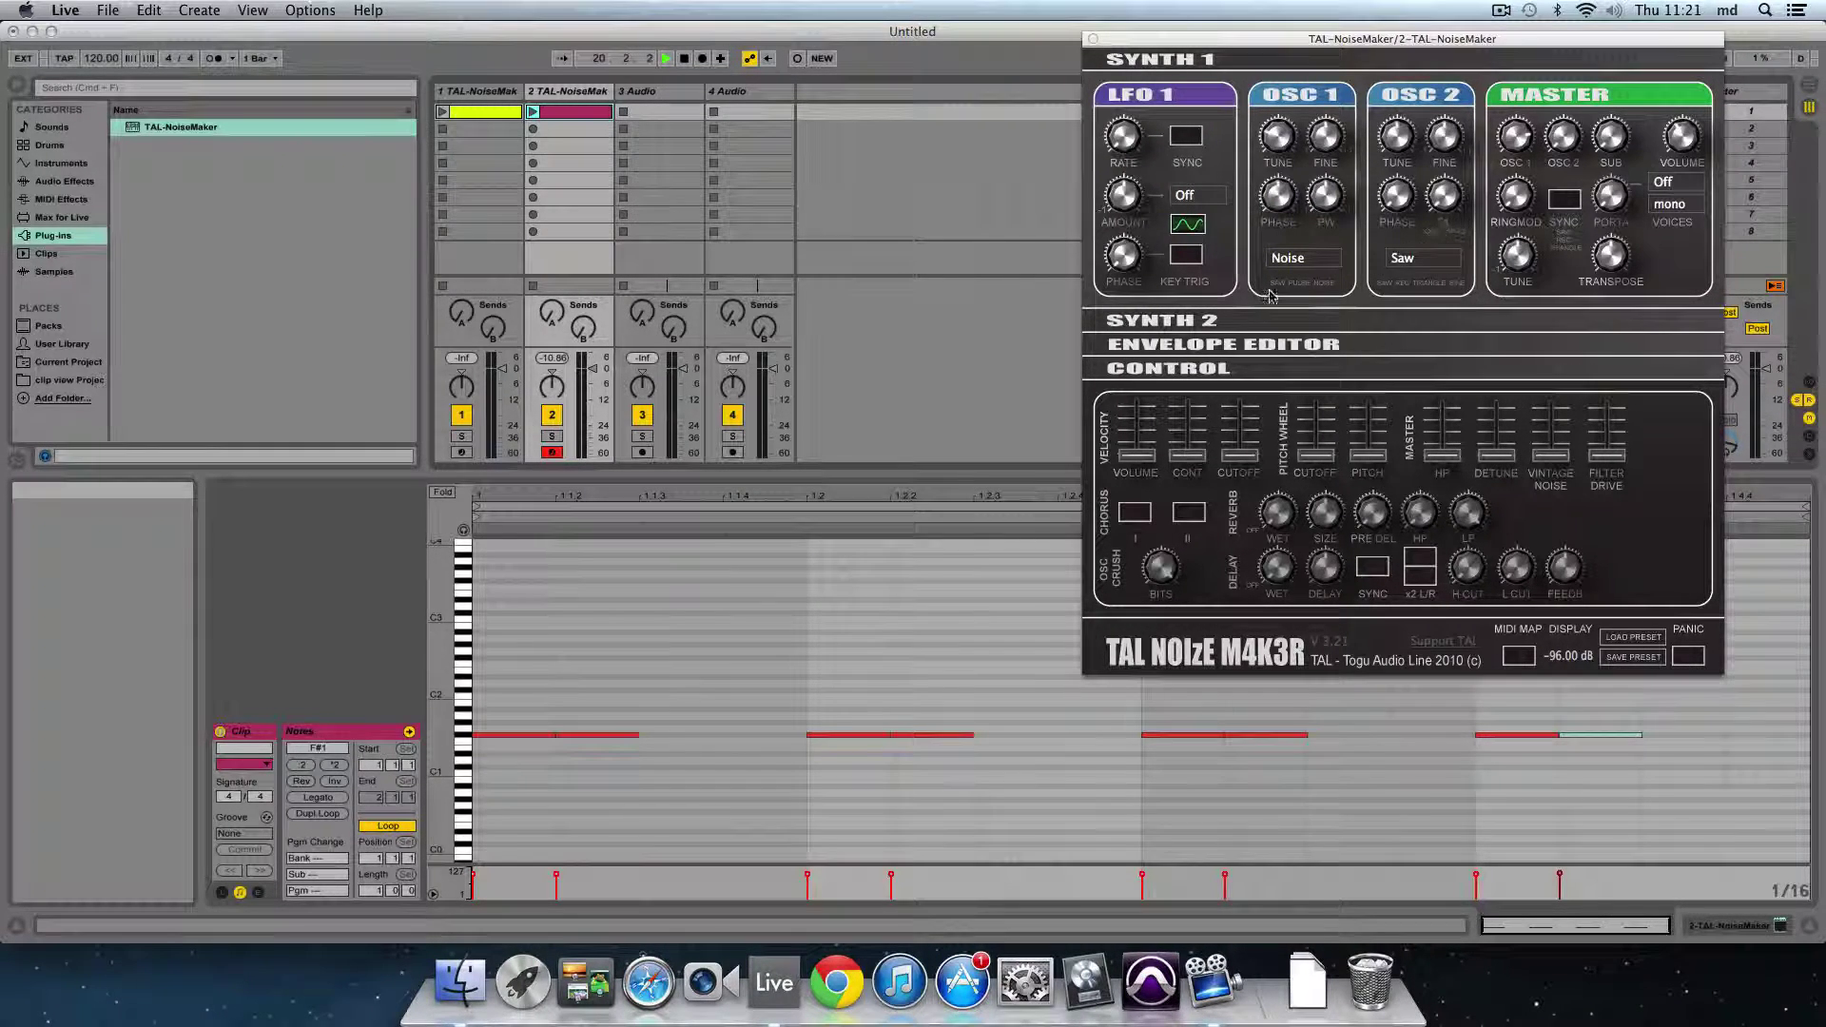
pyautogui.click(534, 112)
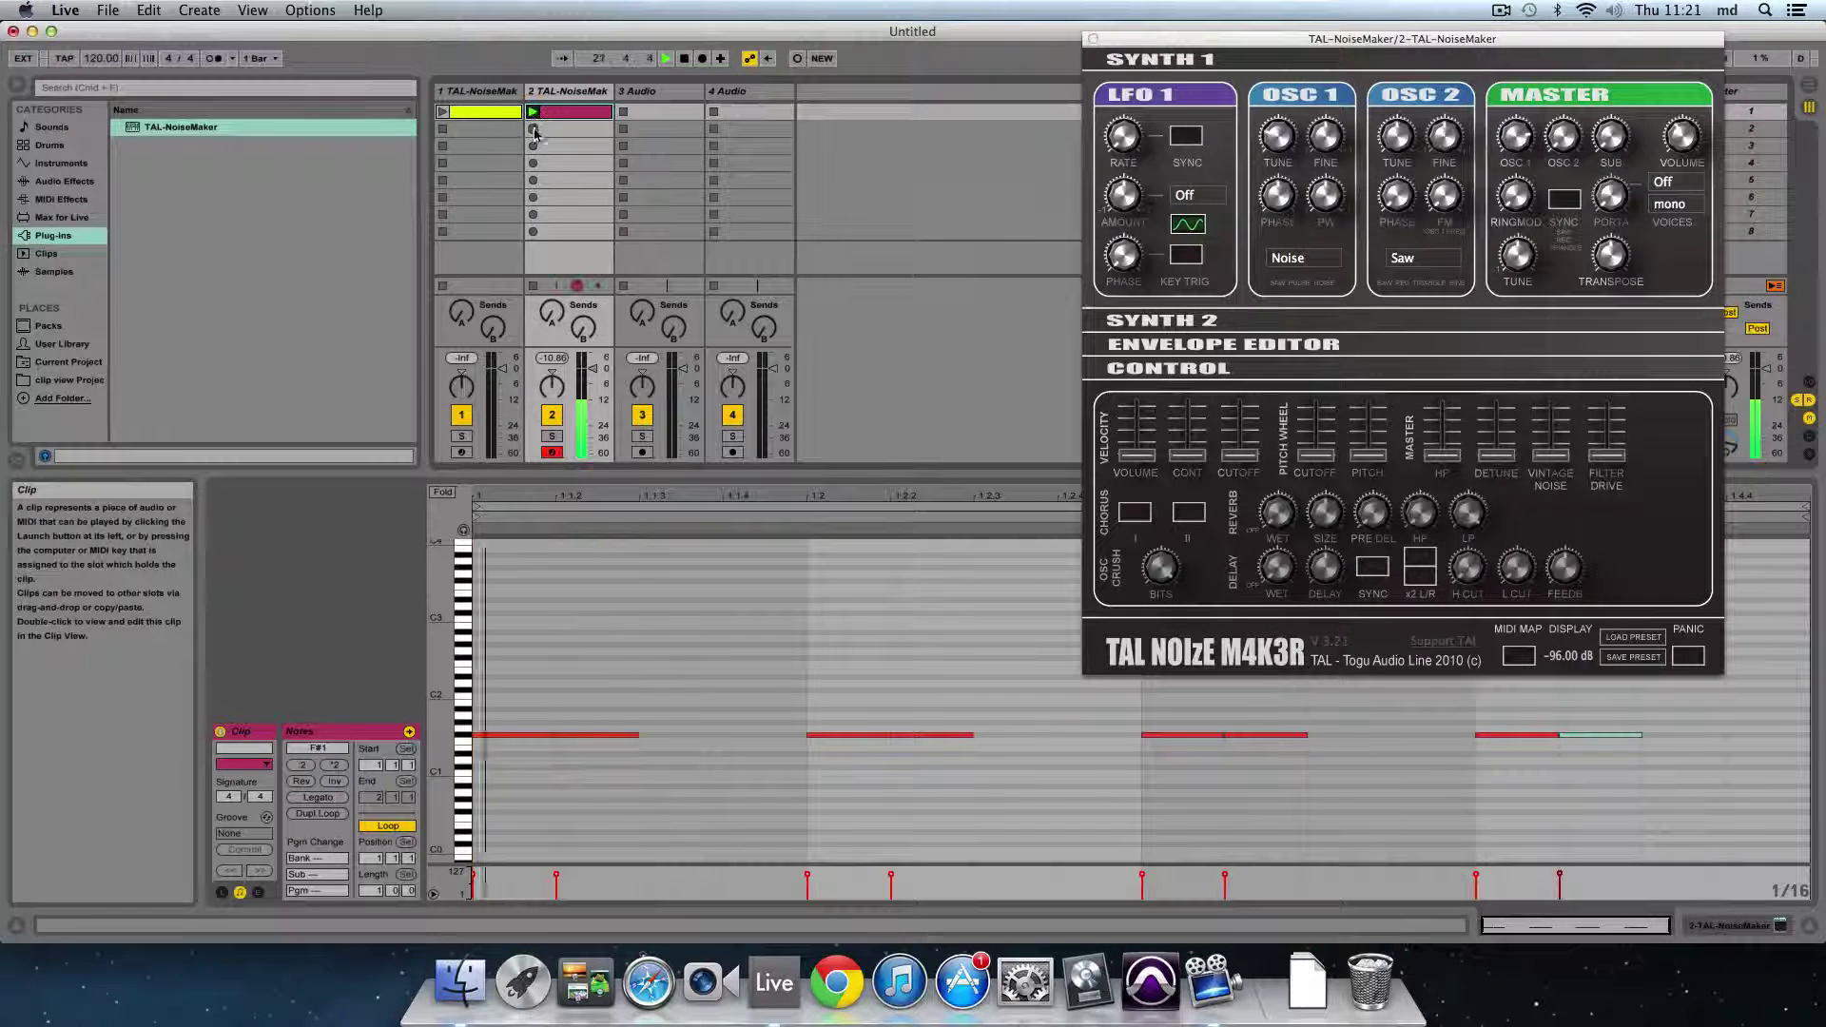
pyautogui.click(533, 289)
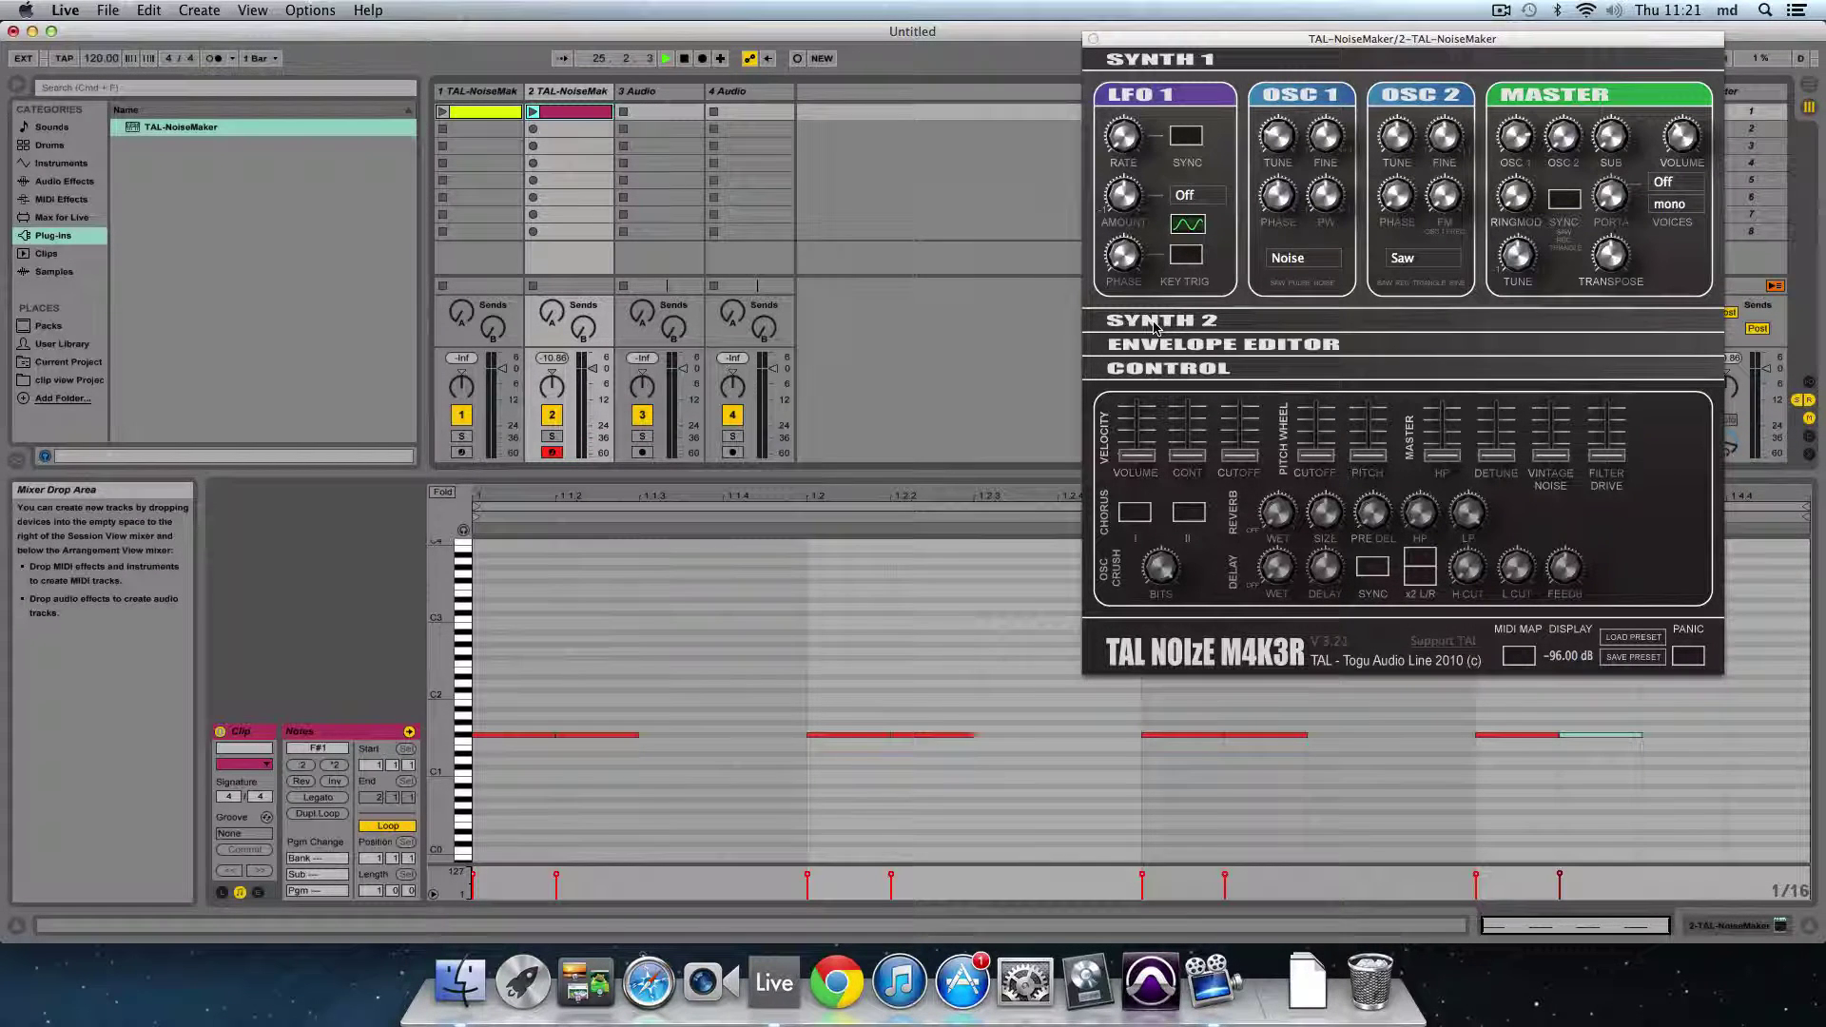
# Step: In the Synth 2 section's ADSR, lower sustain to its minimum and set decay to 0.16 while the clip plays
pyautogui.click(1154, 324)
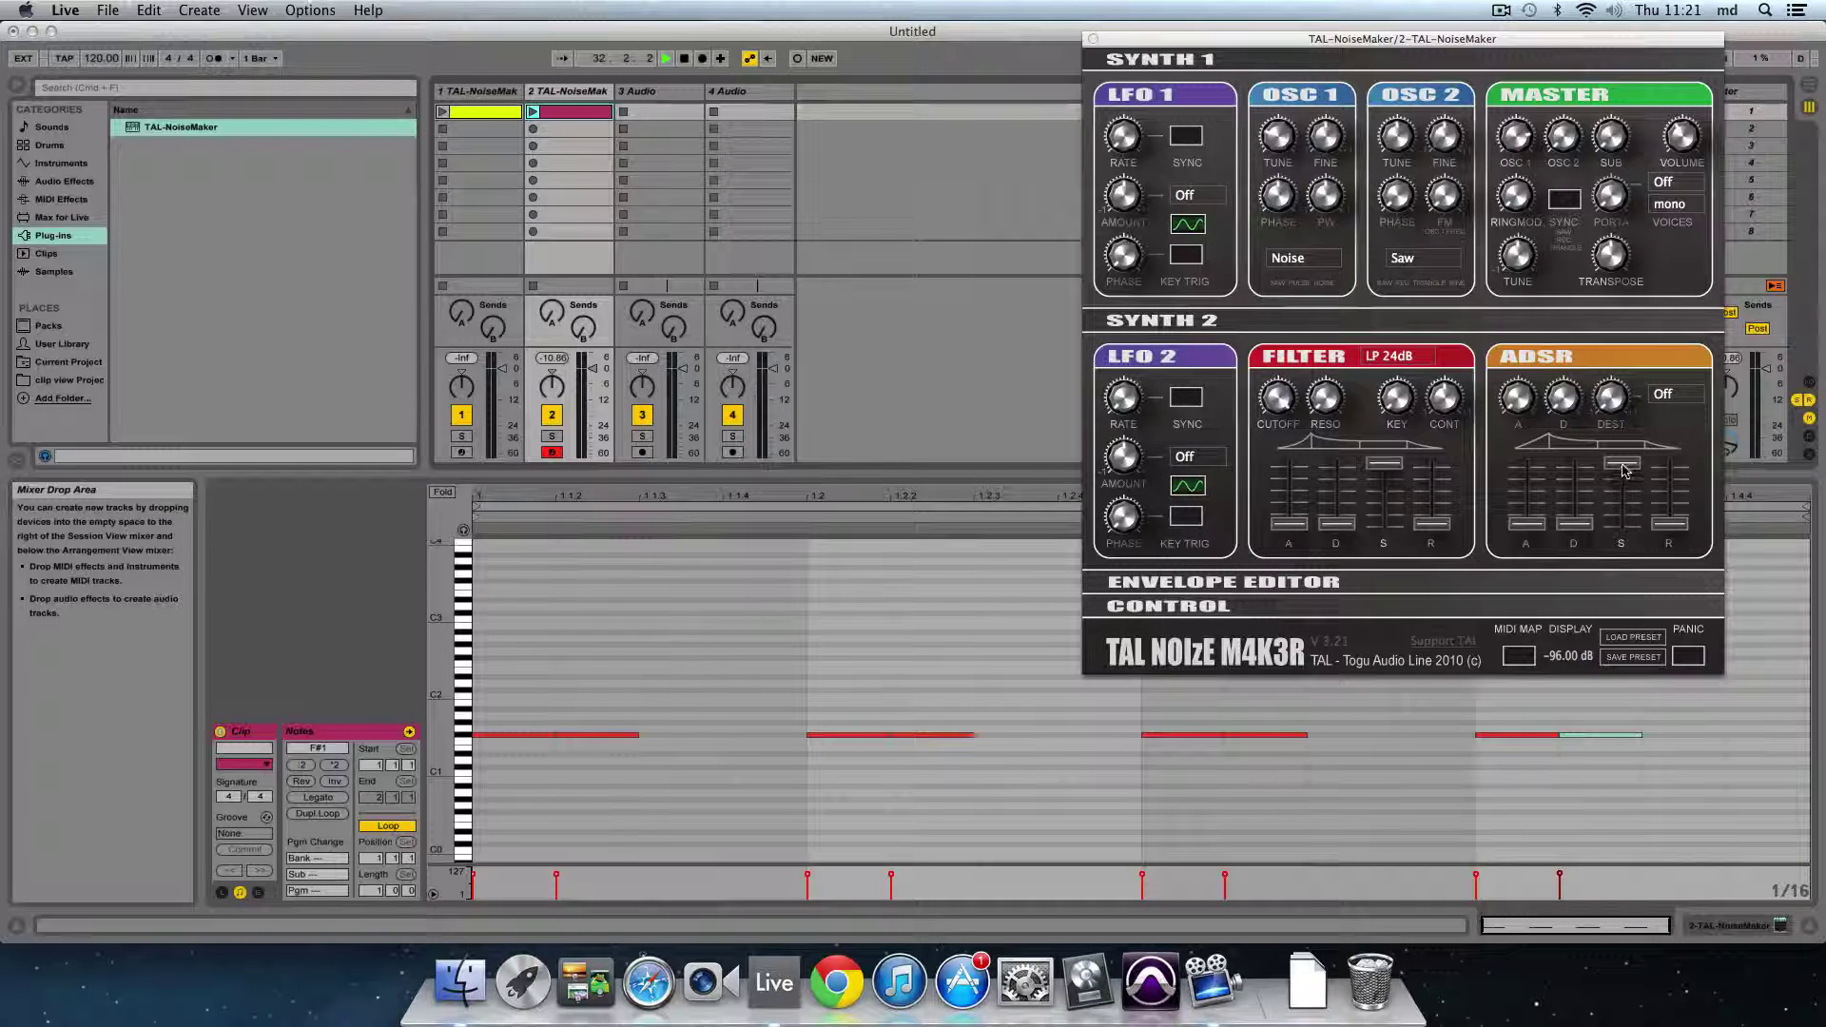
pyautogui.moveTo(1623, 471); pyautogui.dragTo(1579, 305)
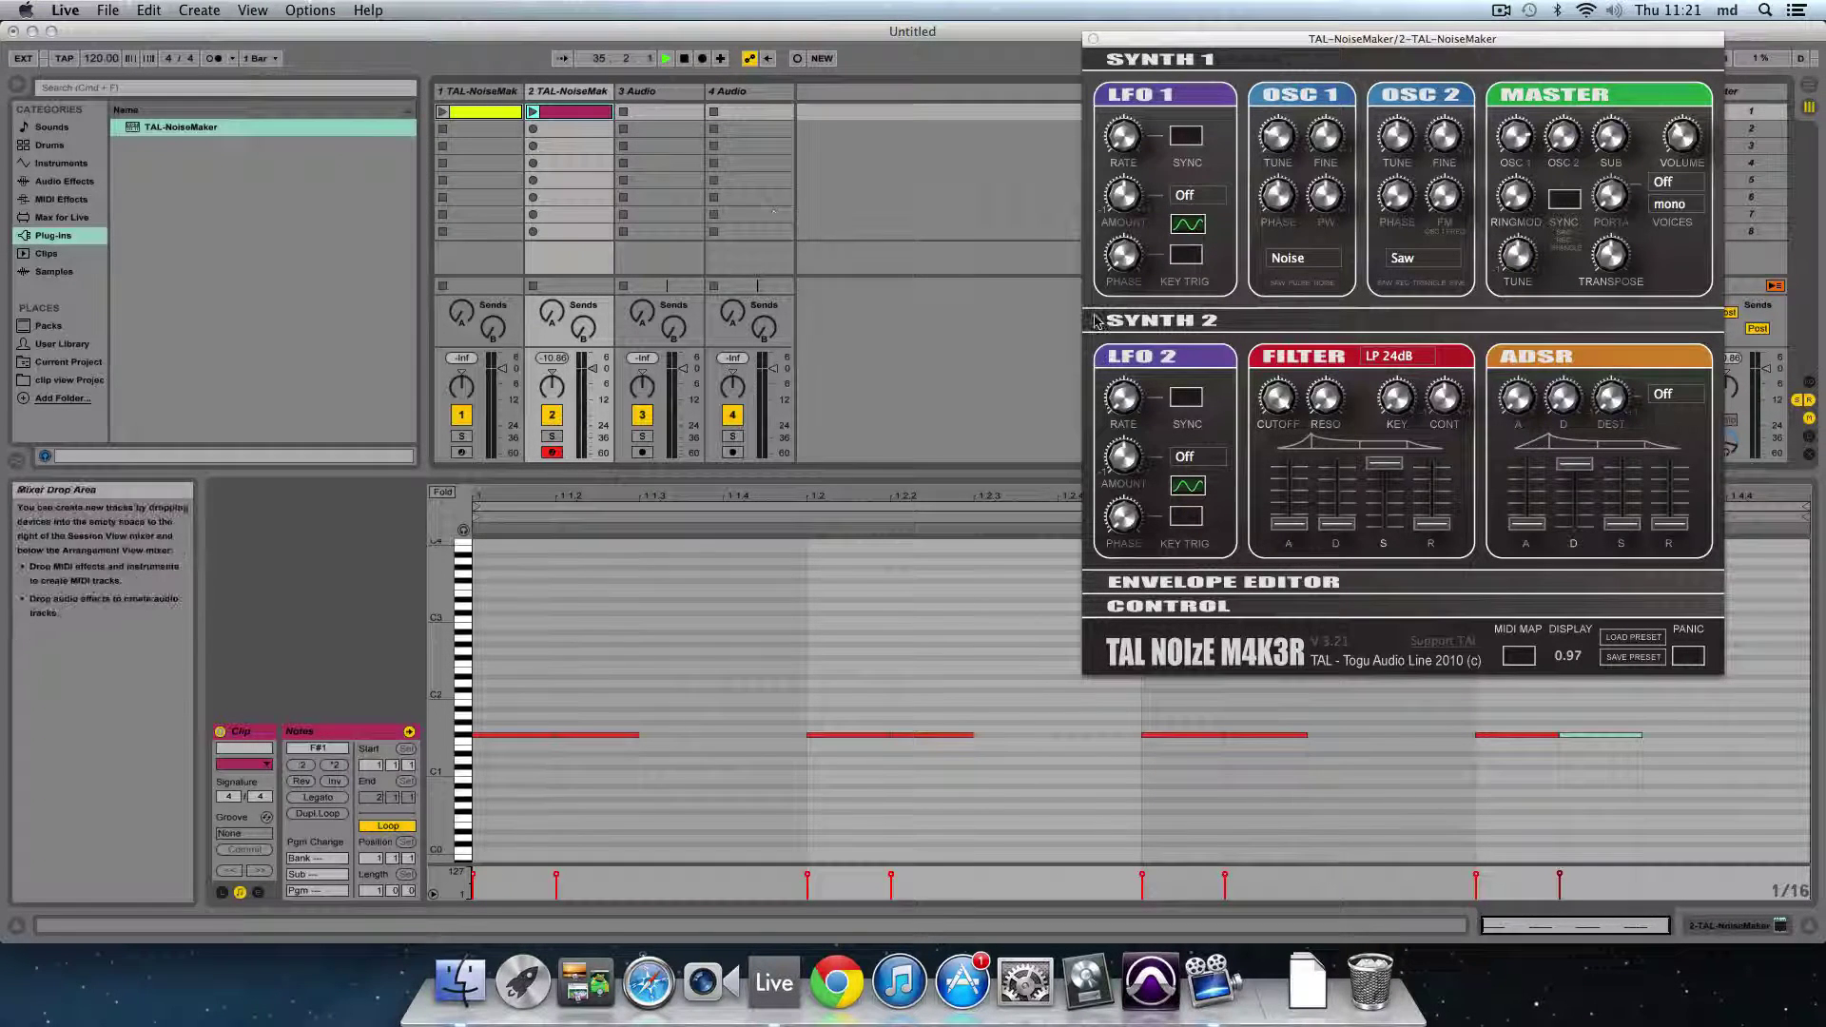
pyautogui.click(532, 112)
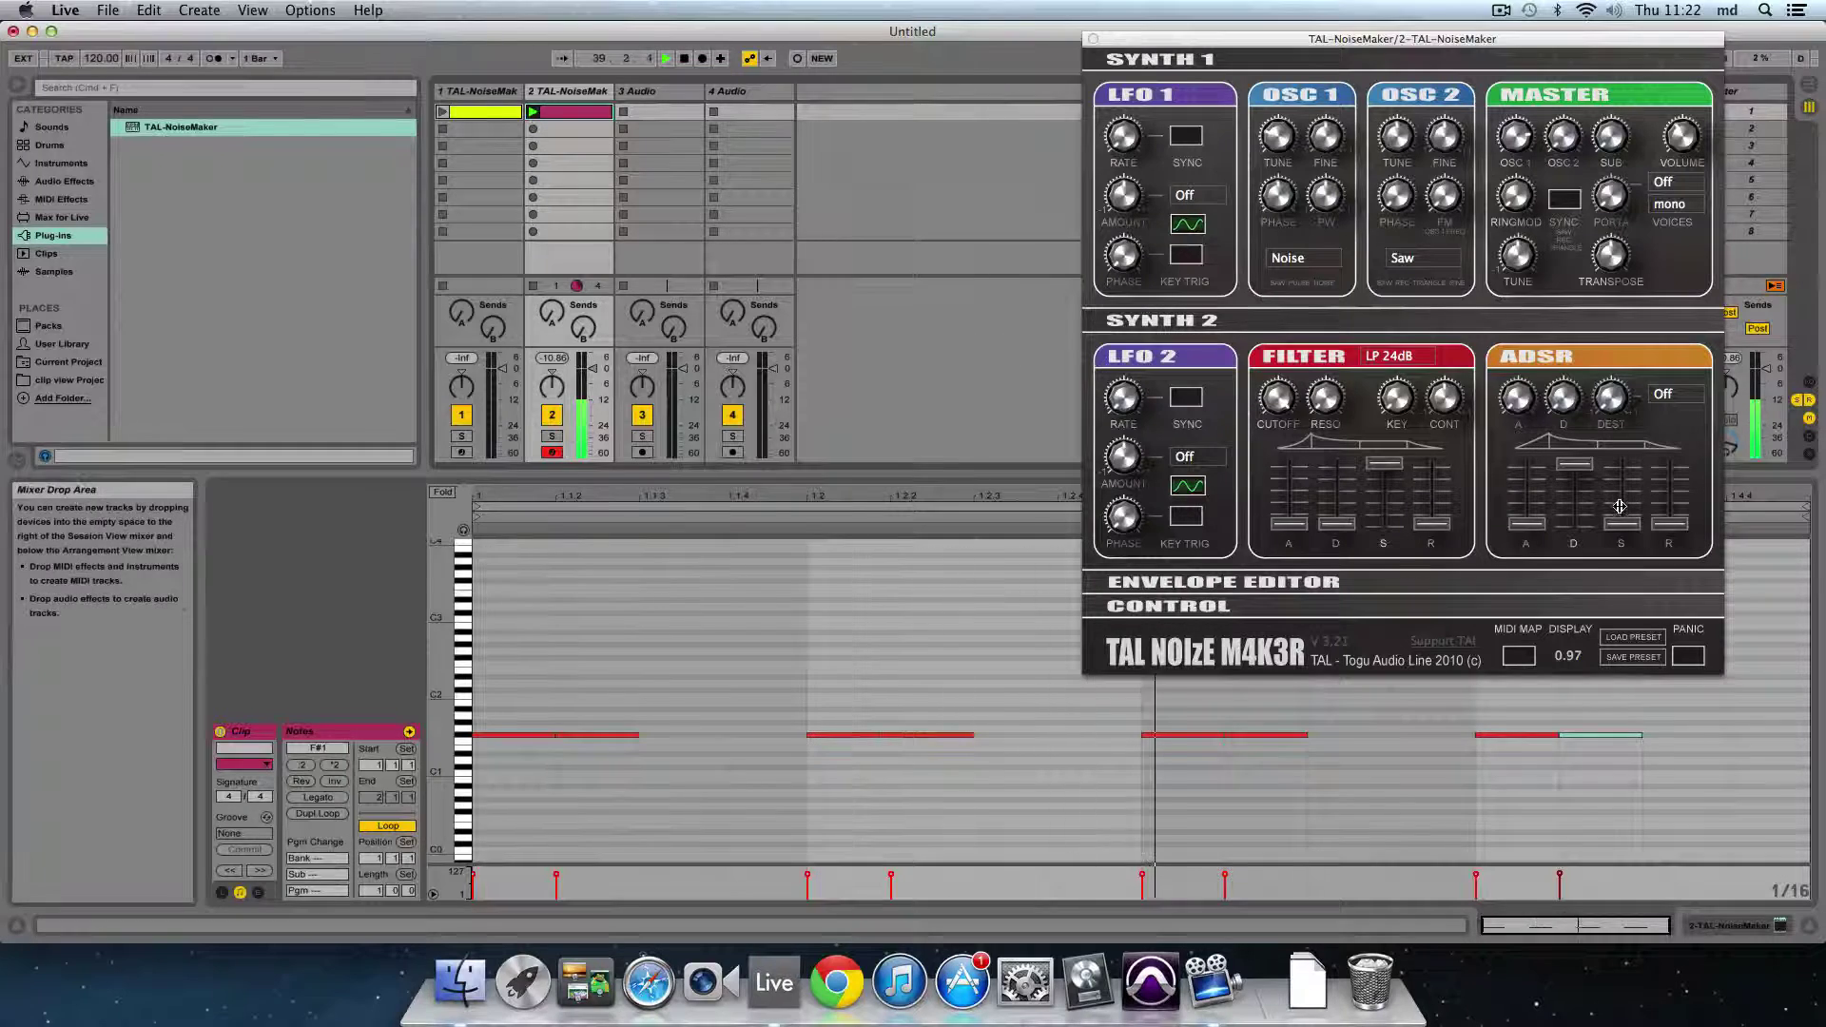
pyautogui.moveTo(1574, 501); pyautogui.dragTo(1567, 665)
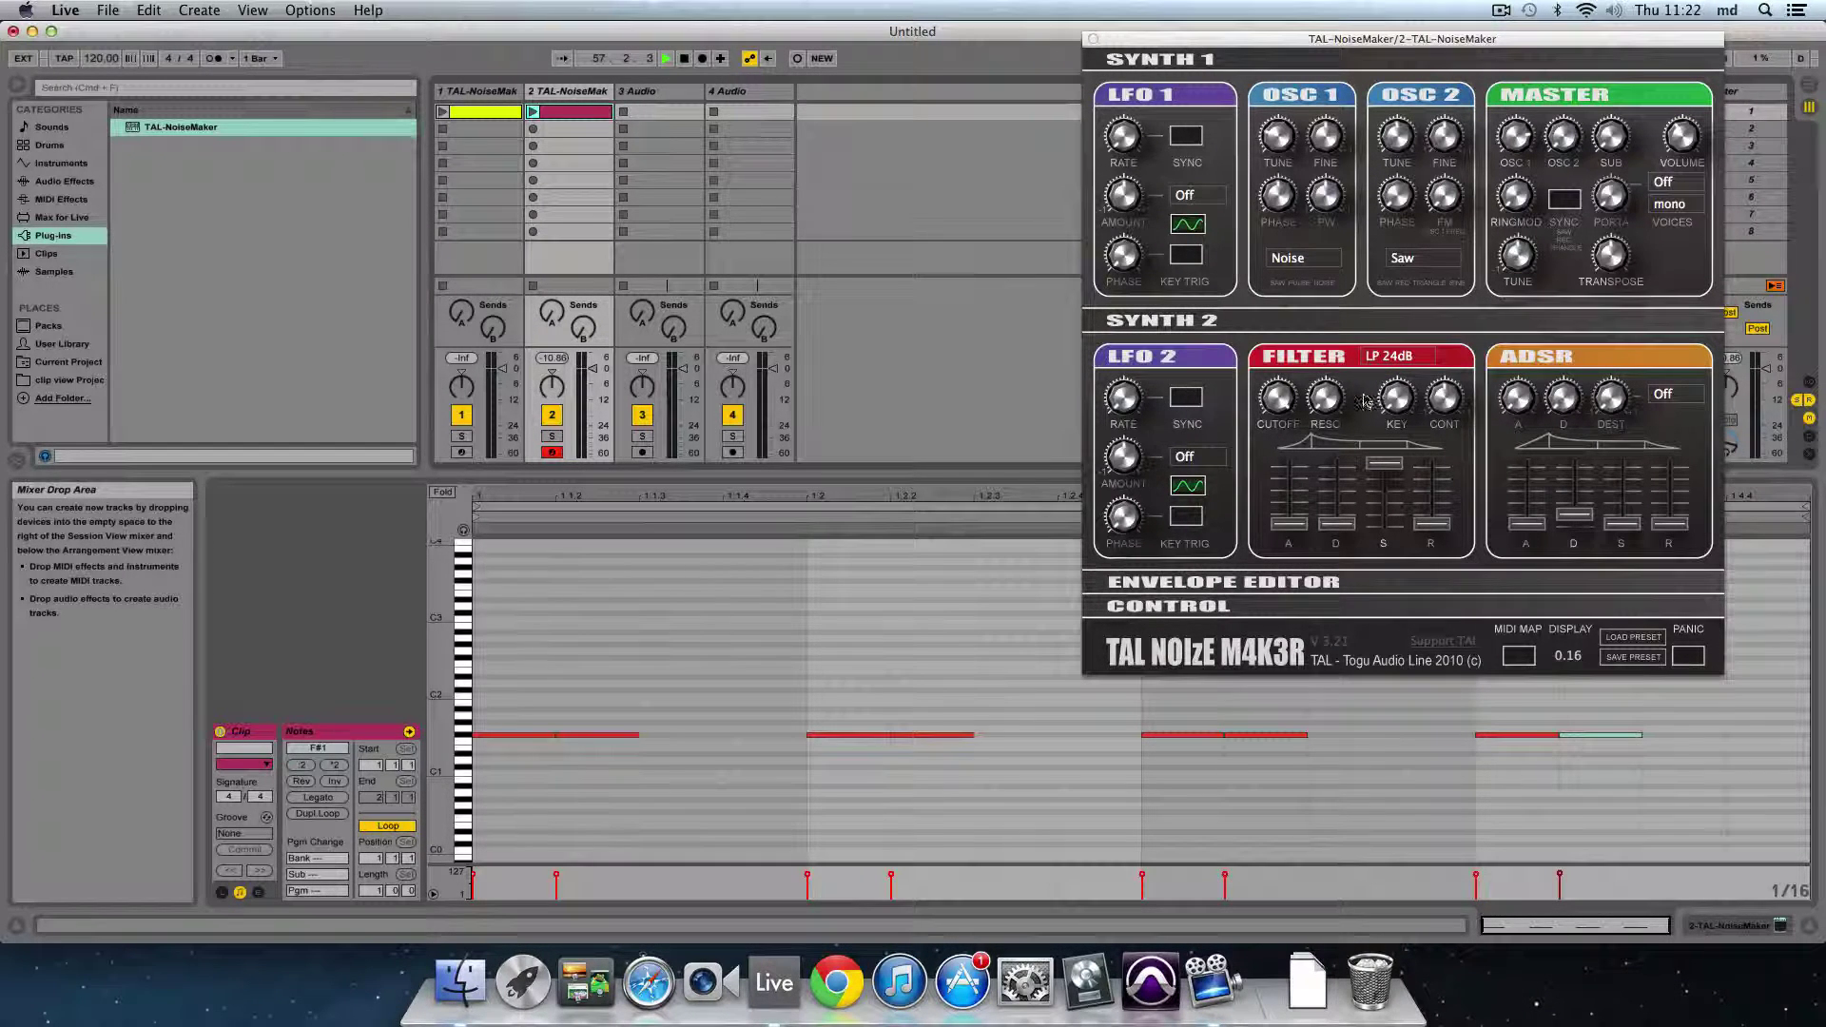
# Step: Change the filter type to HP 12dB and set its cutoff to 0.57 and resonance to 0.79
pyautogui.click(1384, 359)
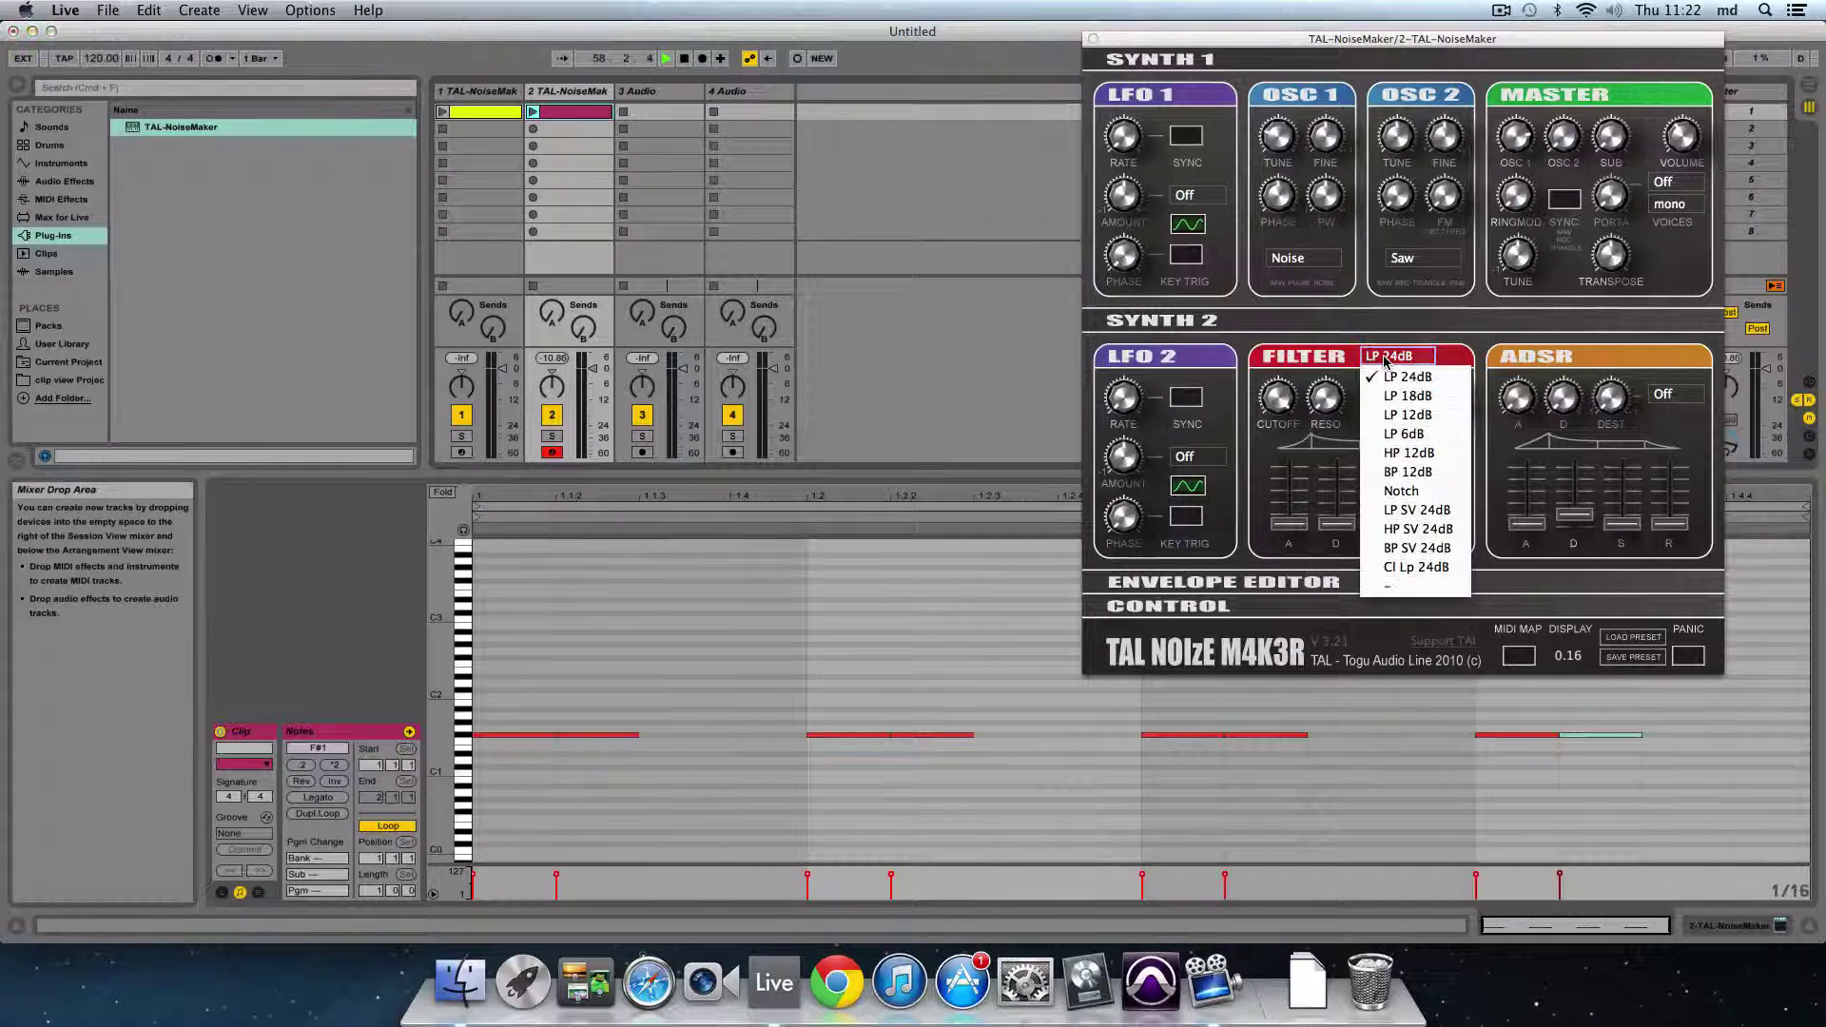
pyautogui.click(1415, 455)
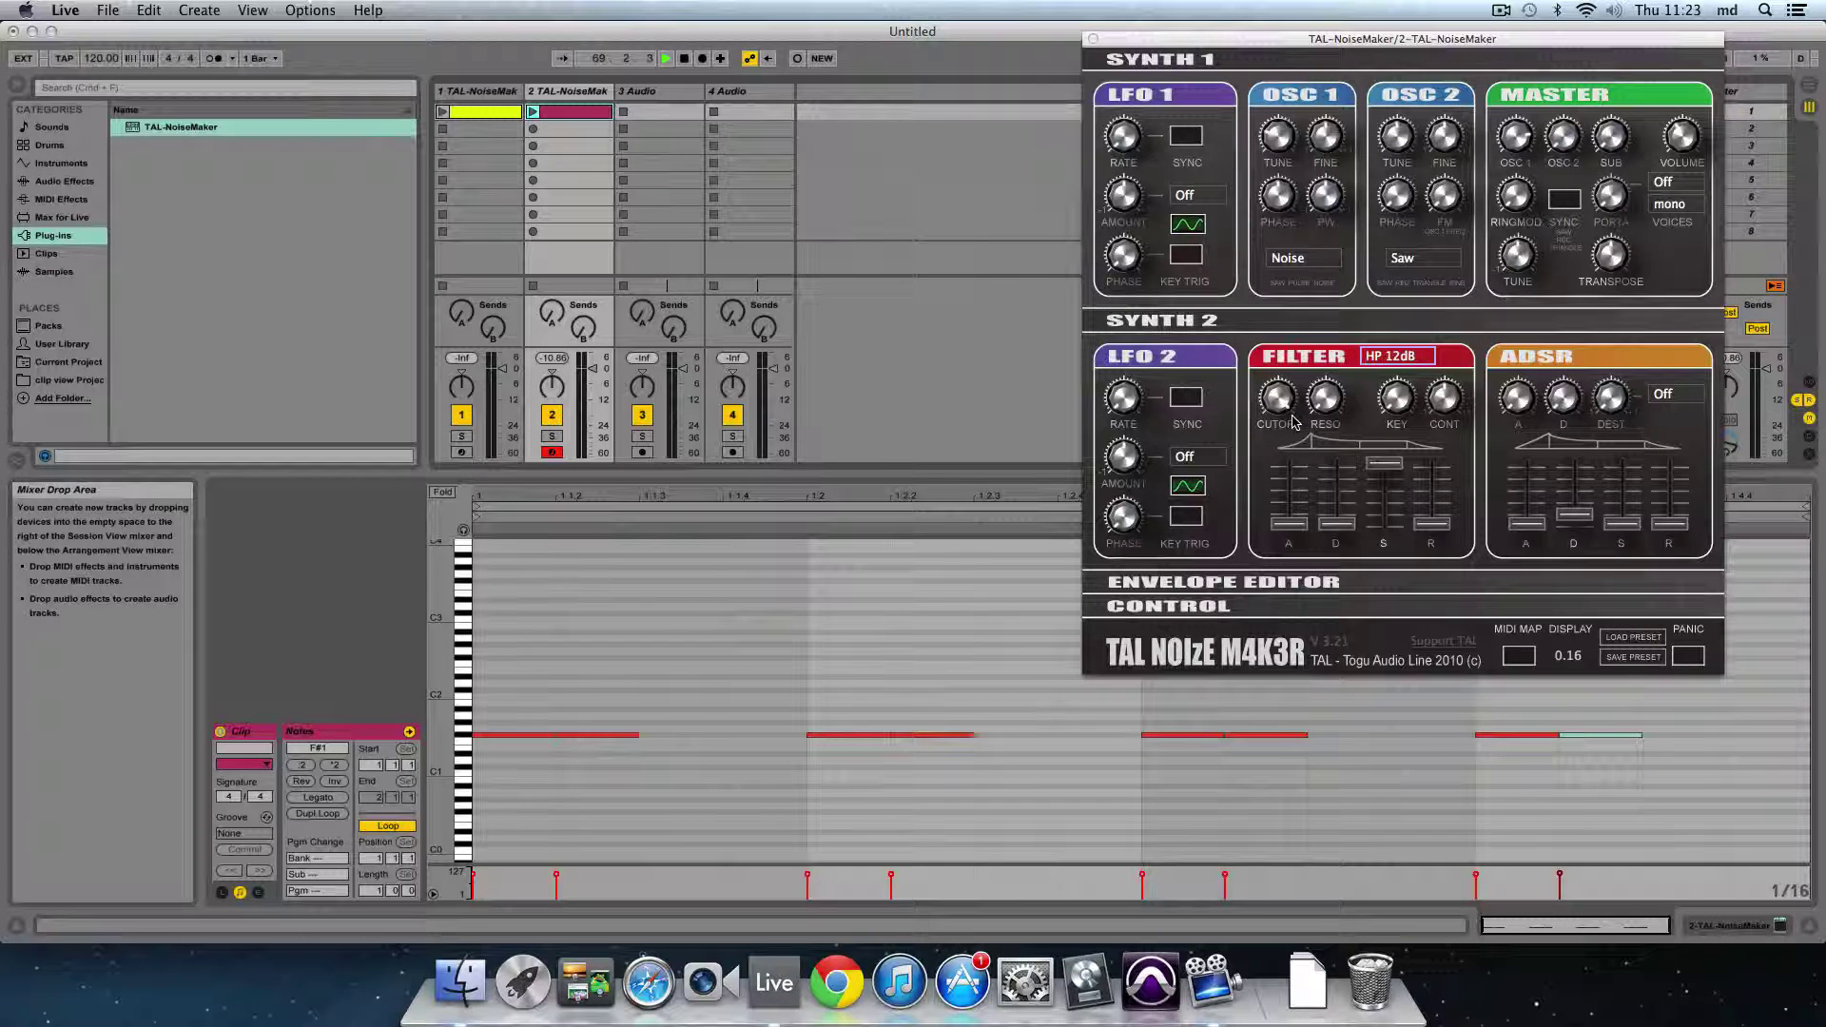
pyautogui.moveTo(1289, 413); pyautogui.dragTo(1329, 685)
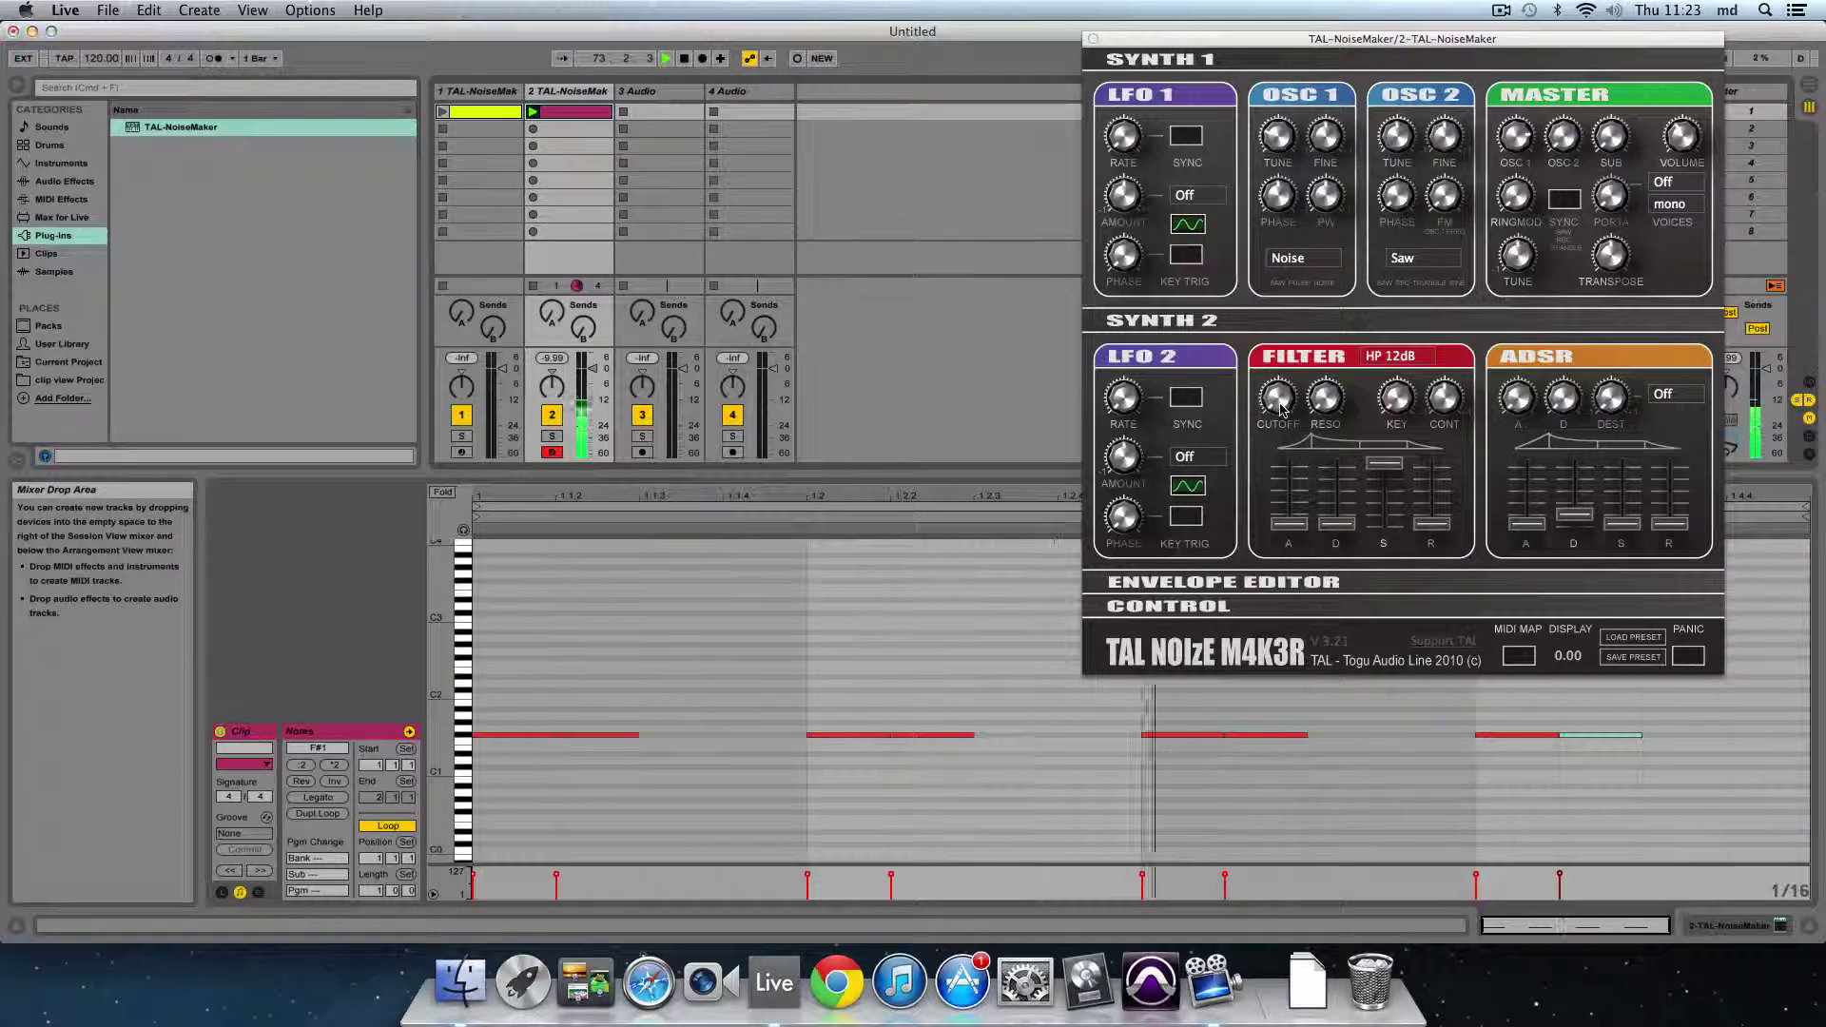
pyautogui.moveTo(1281, 409); pyautogui.dragTo(1279, 307)
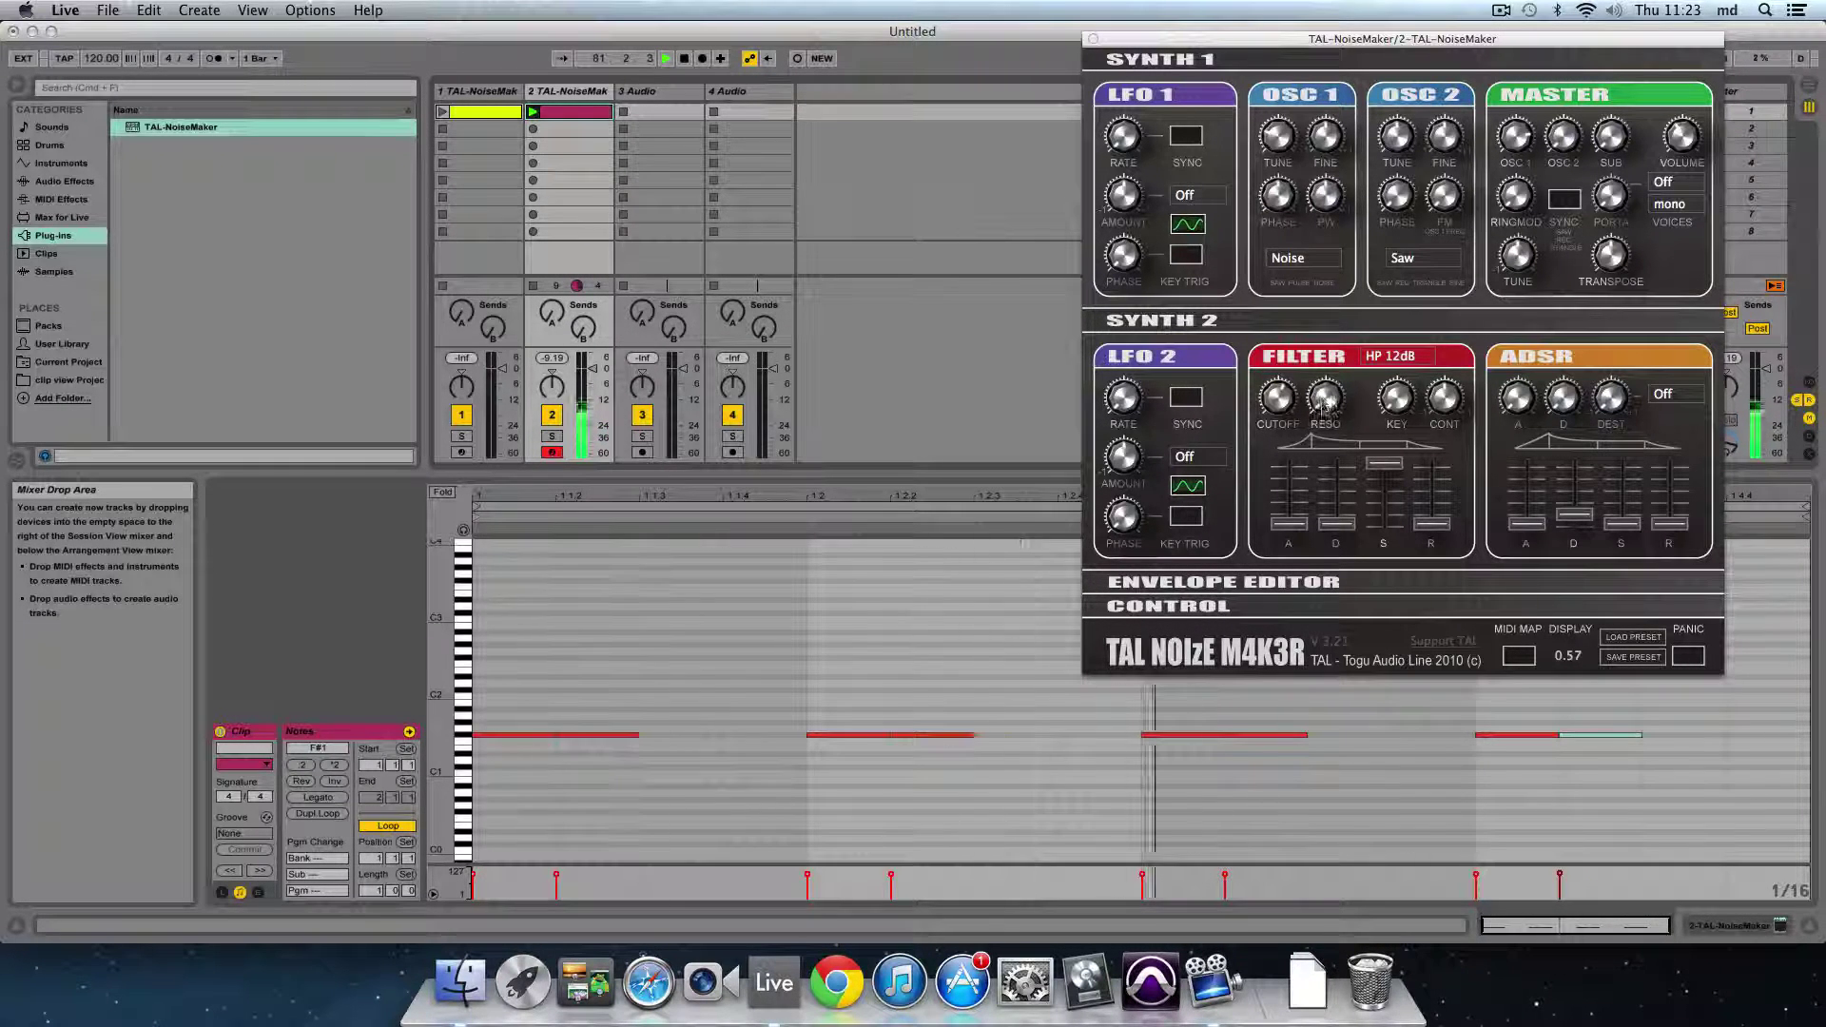
pyautogui.moveTo(1326, 404); pyautogui.dragTo(1350, 219)
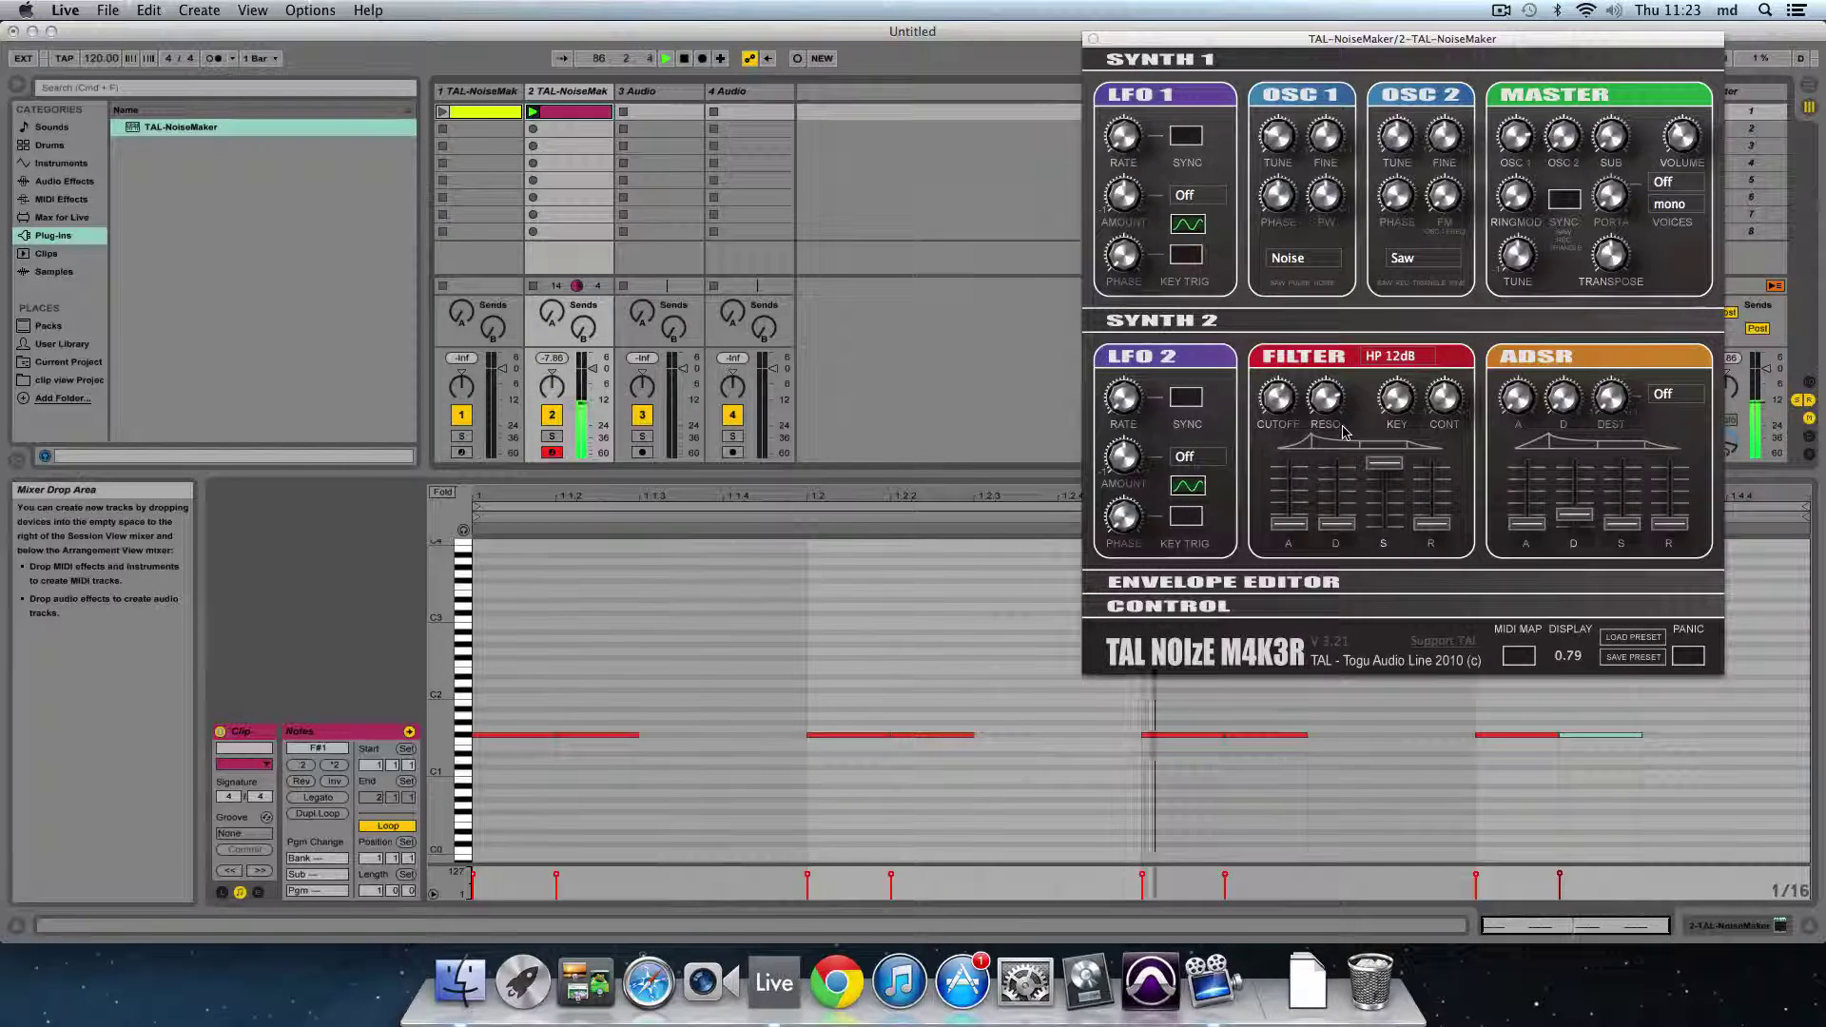
pyautogui.click(533, 288)
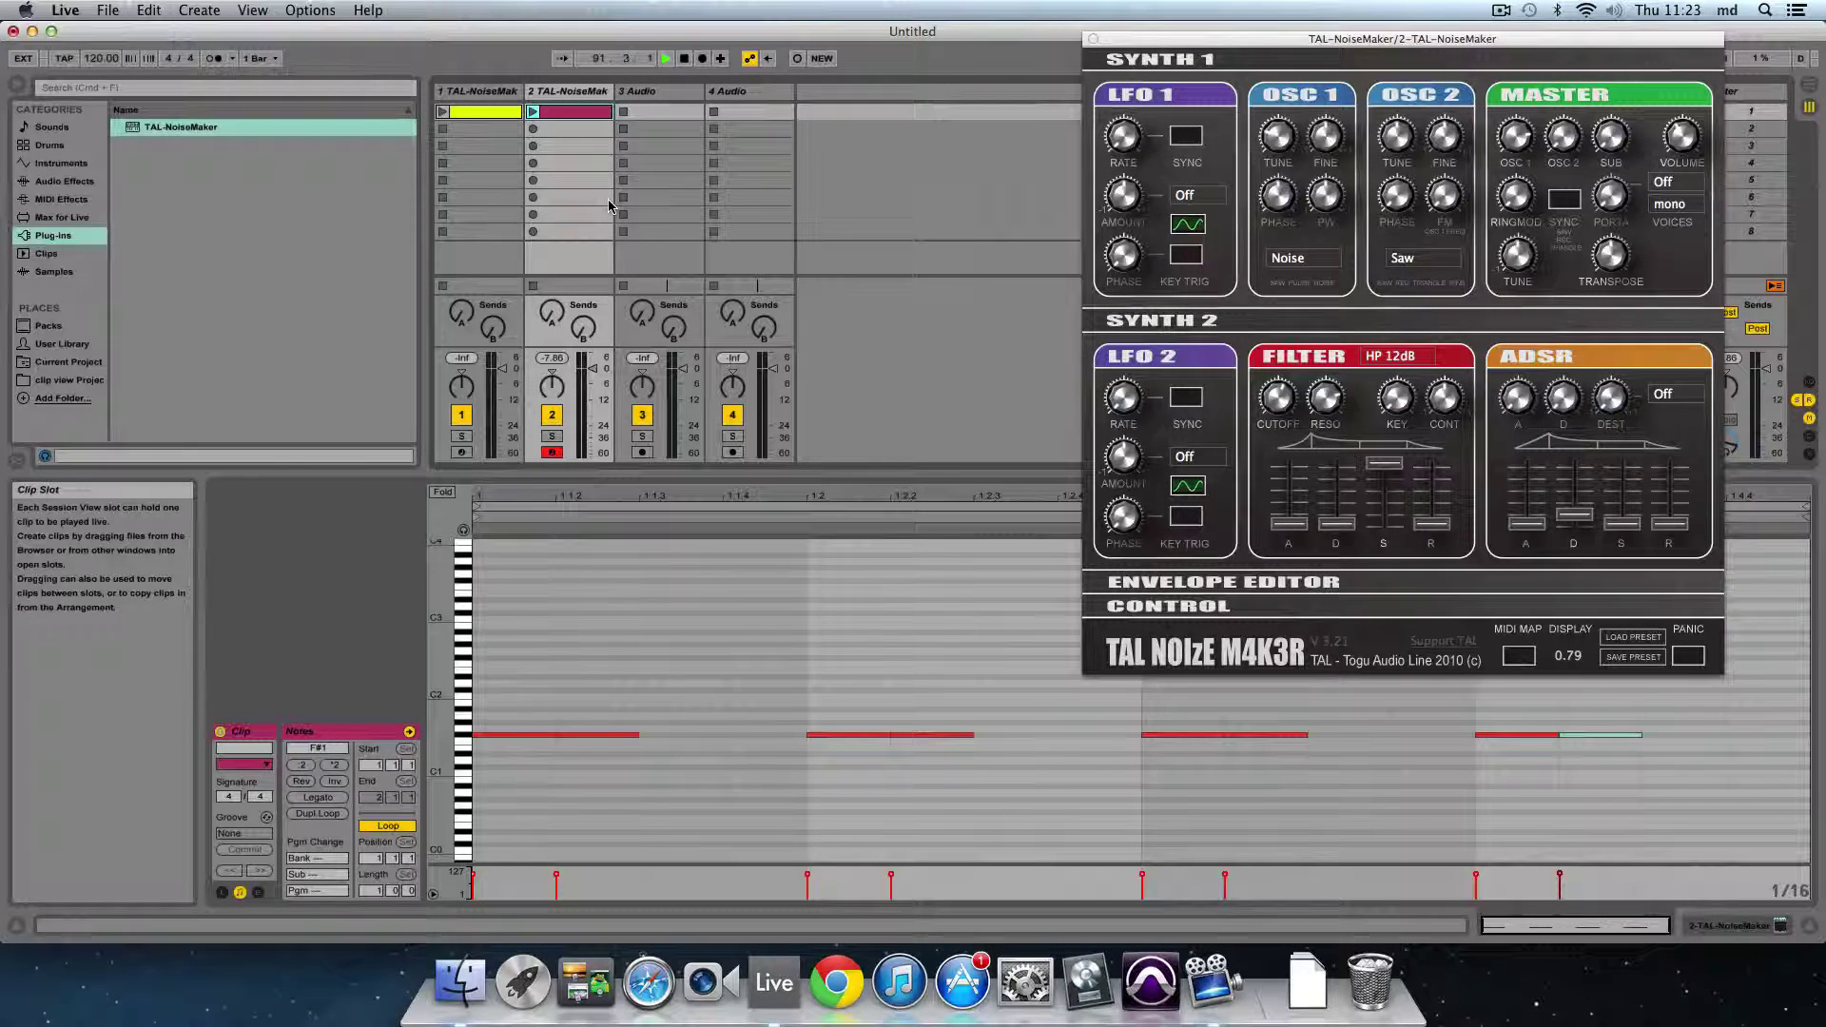
# Step: Play the clips of tracks 1 and 2 together and set track 2's volume to -4.4 dB
pyautogui.click(533, 112)
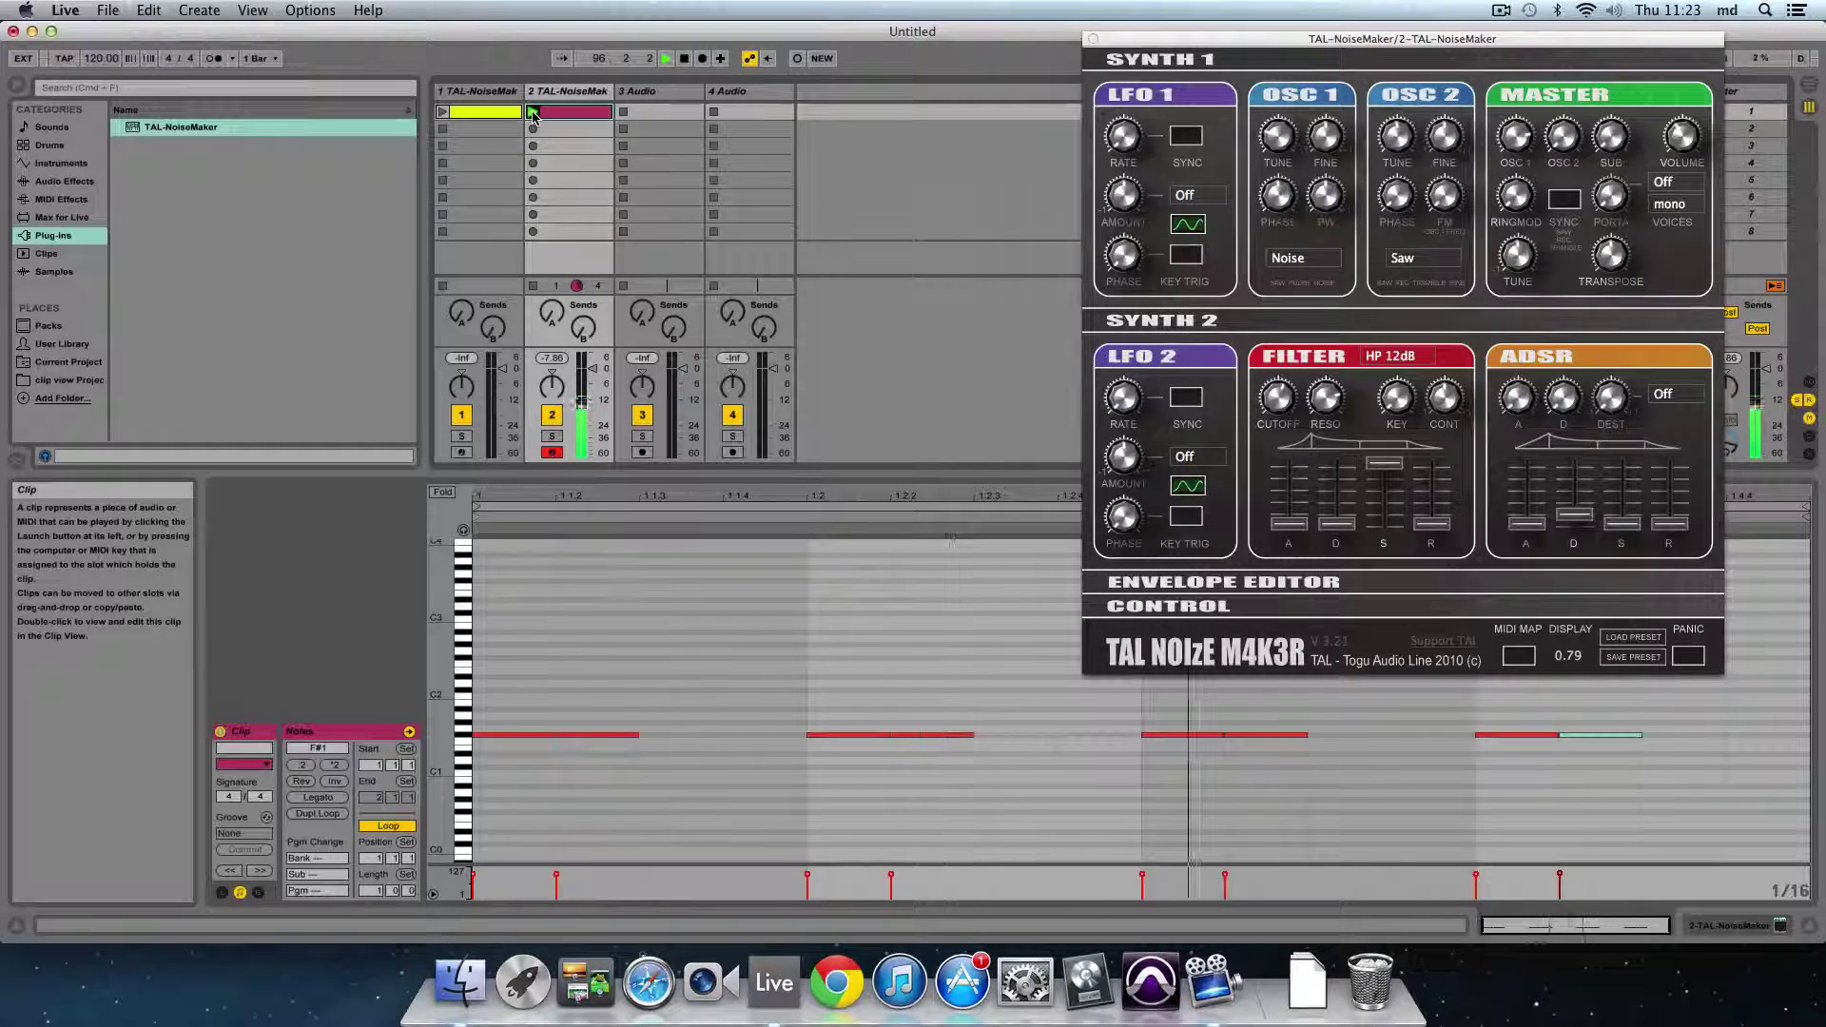
pyautogui.click(442, 113)
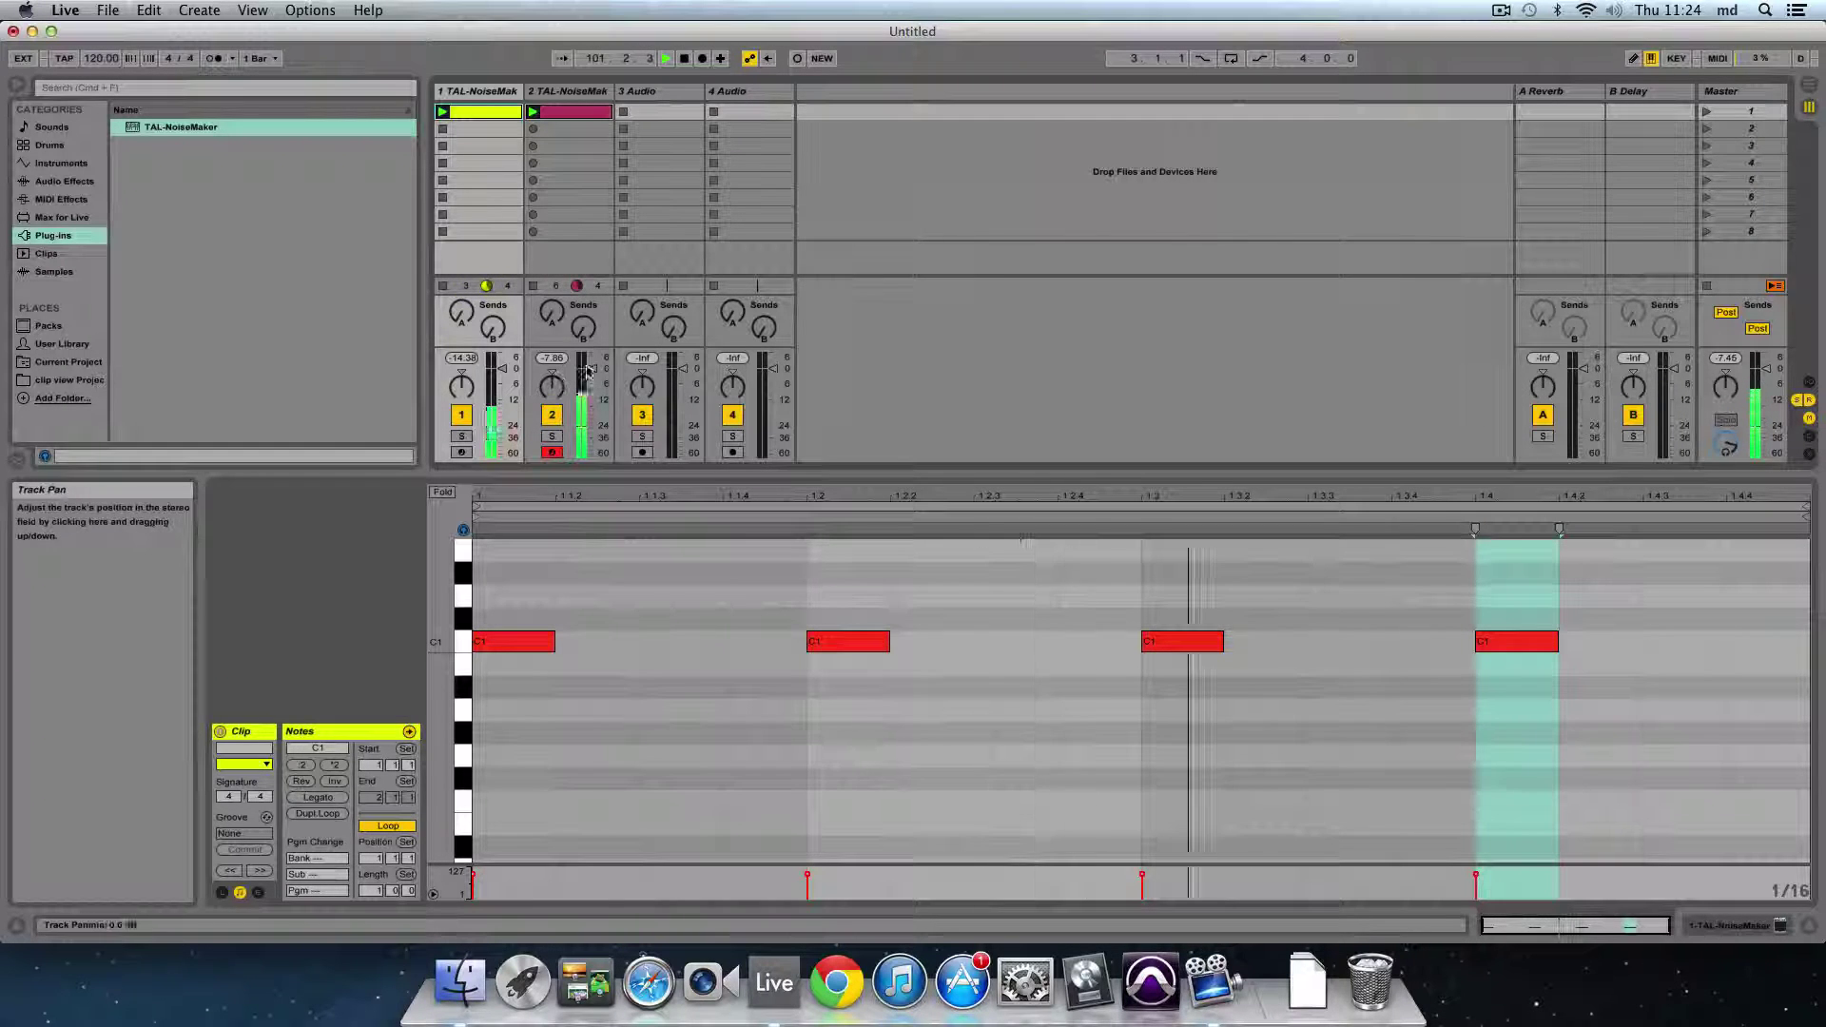
pyautogui.moveTo(595, 376); pyautogui.dragTo(593, 389)
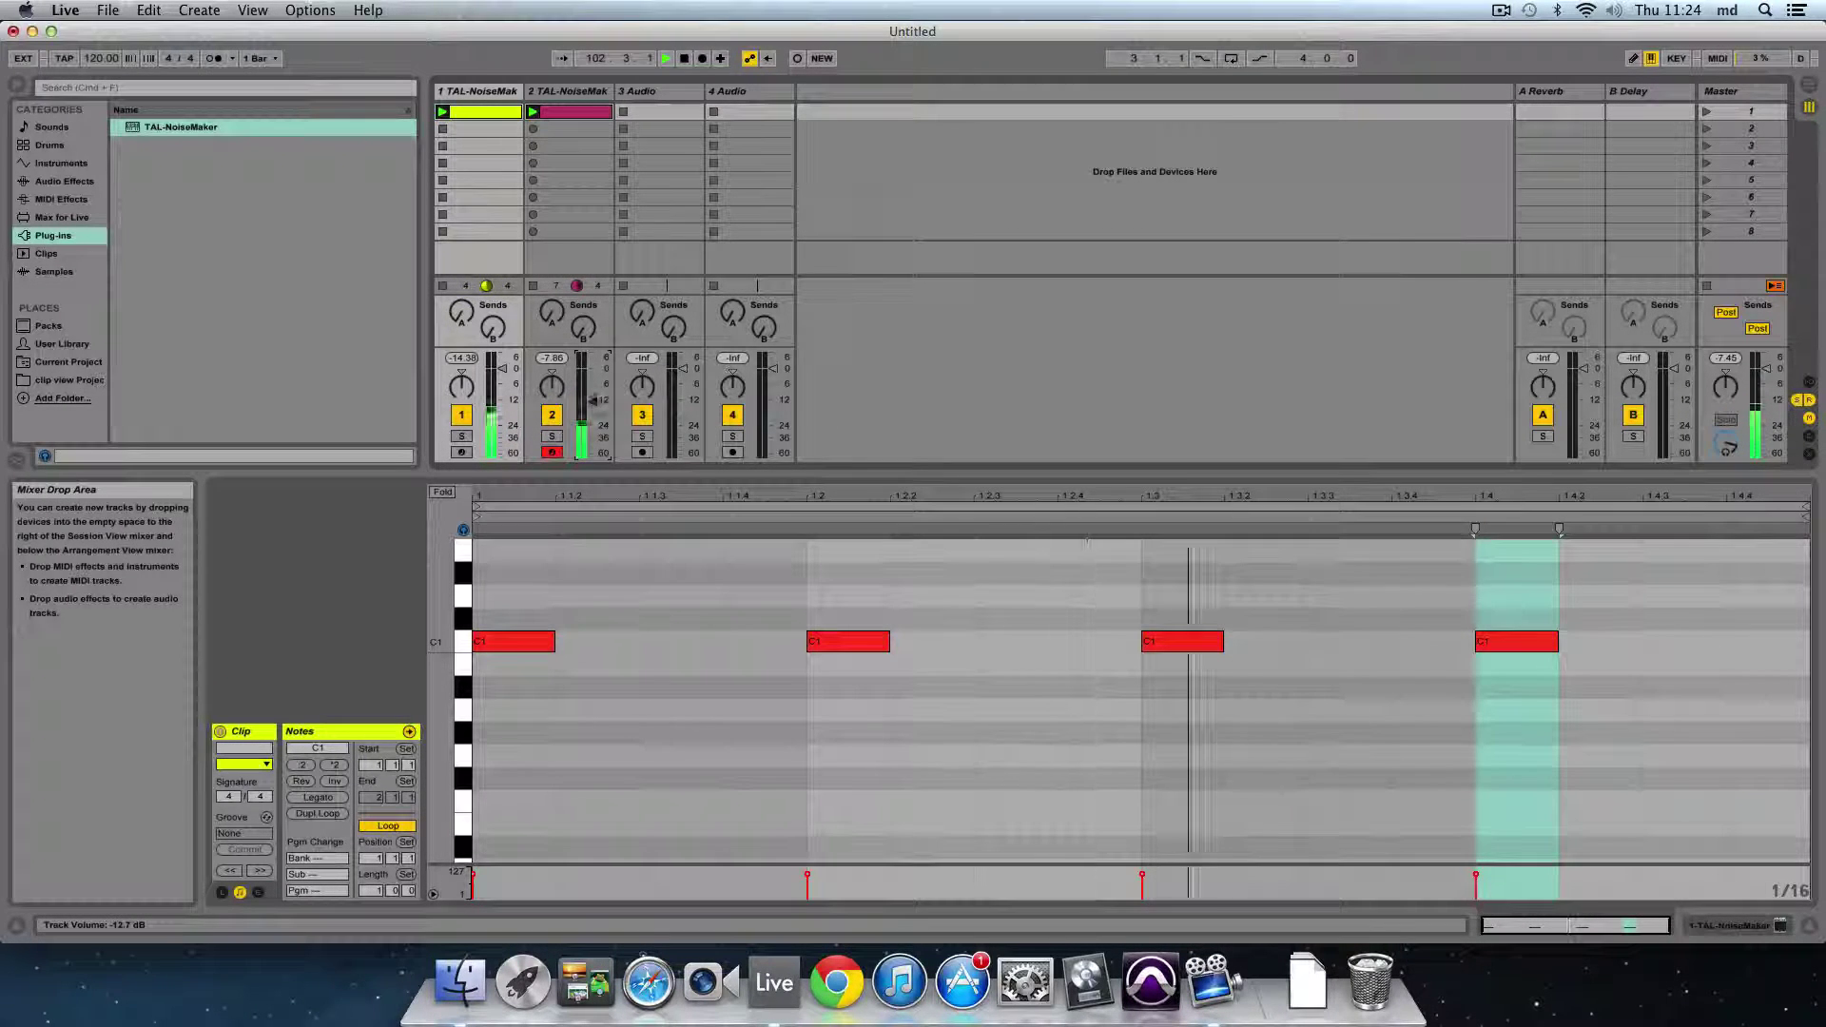
pyautogui.moveTo(593, 388); pyautogui.dragTo(595, 384)
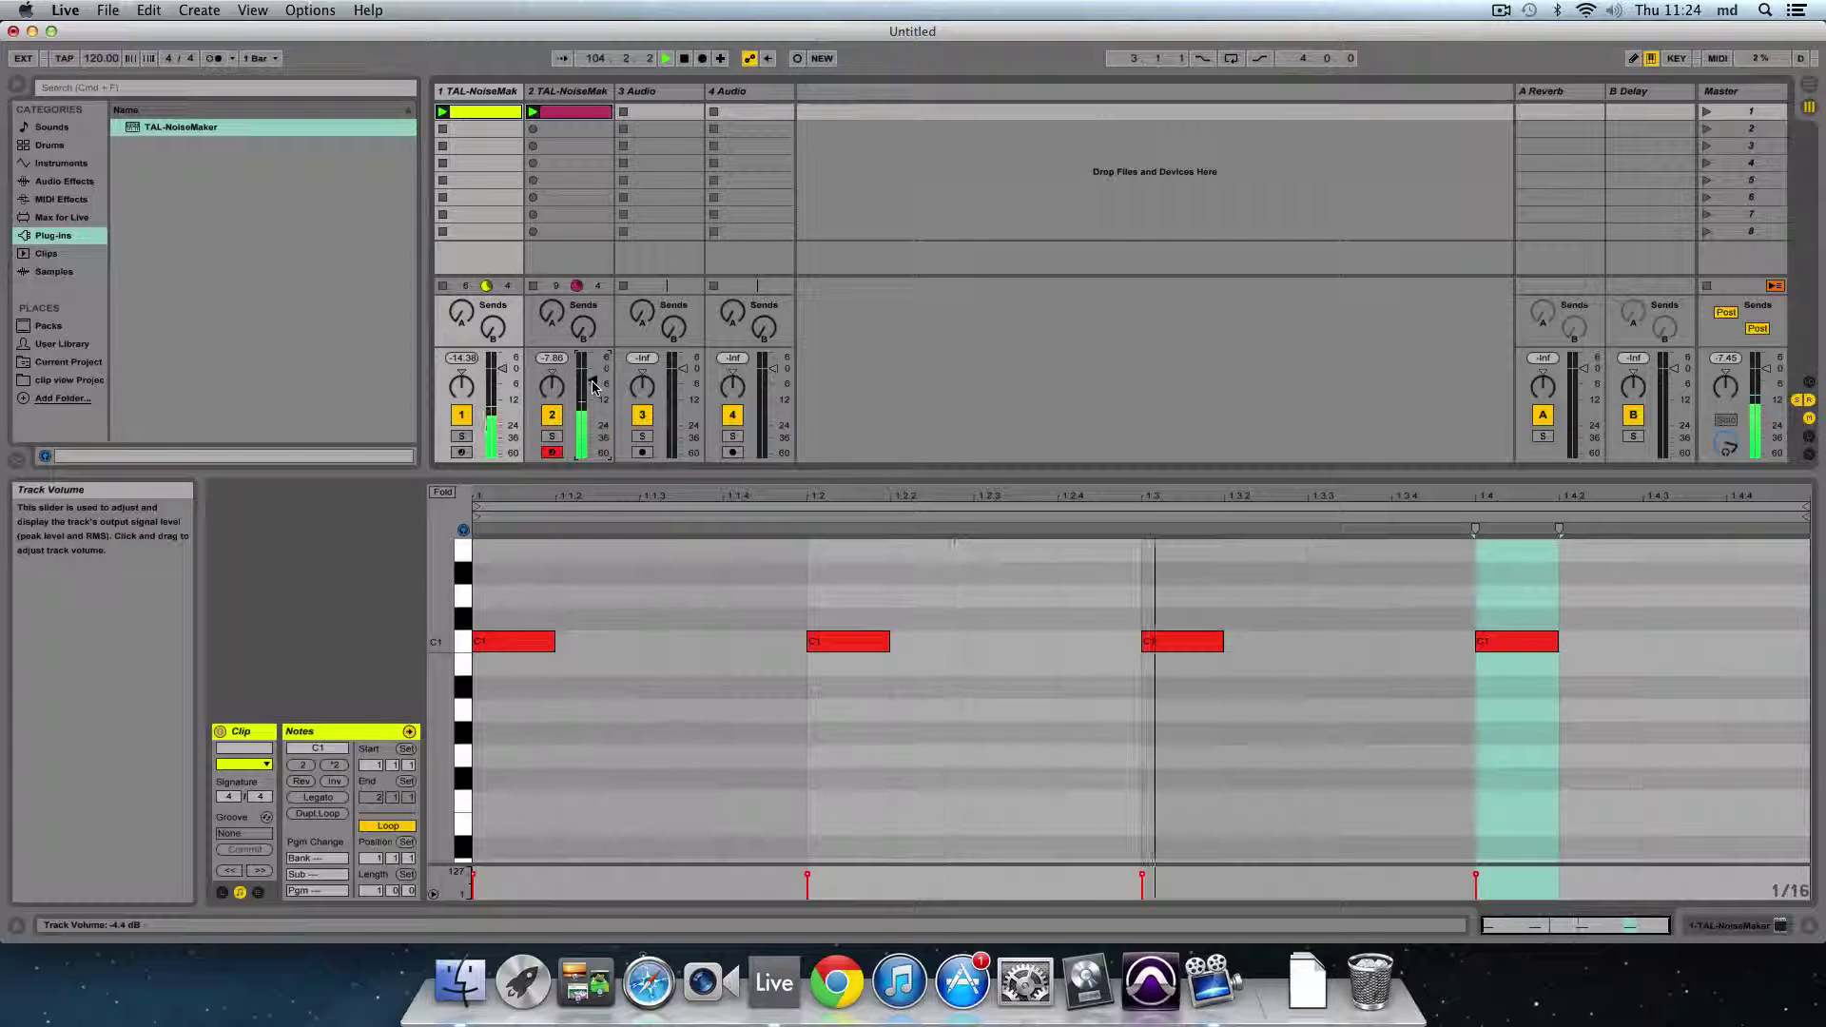
pyautogui.click(527, 294)
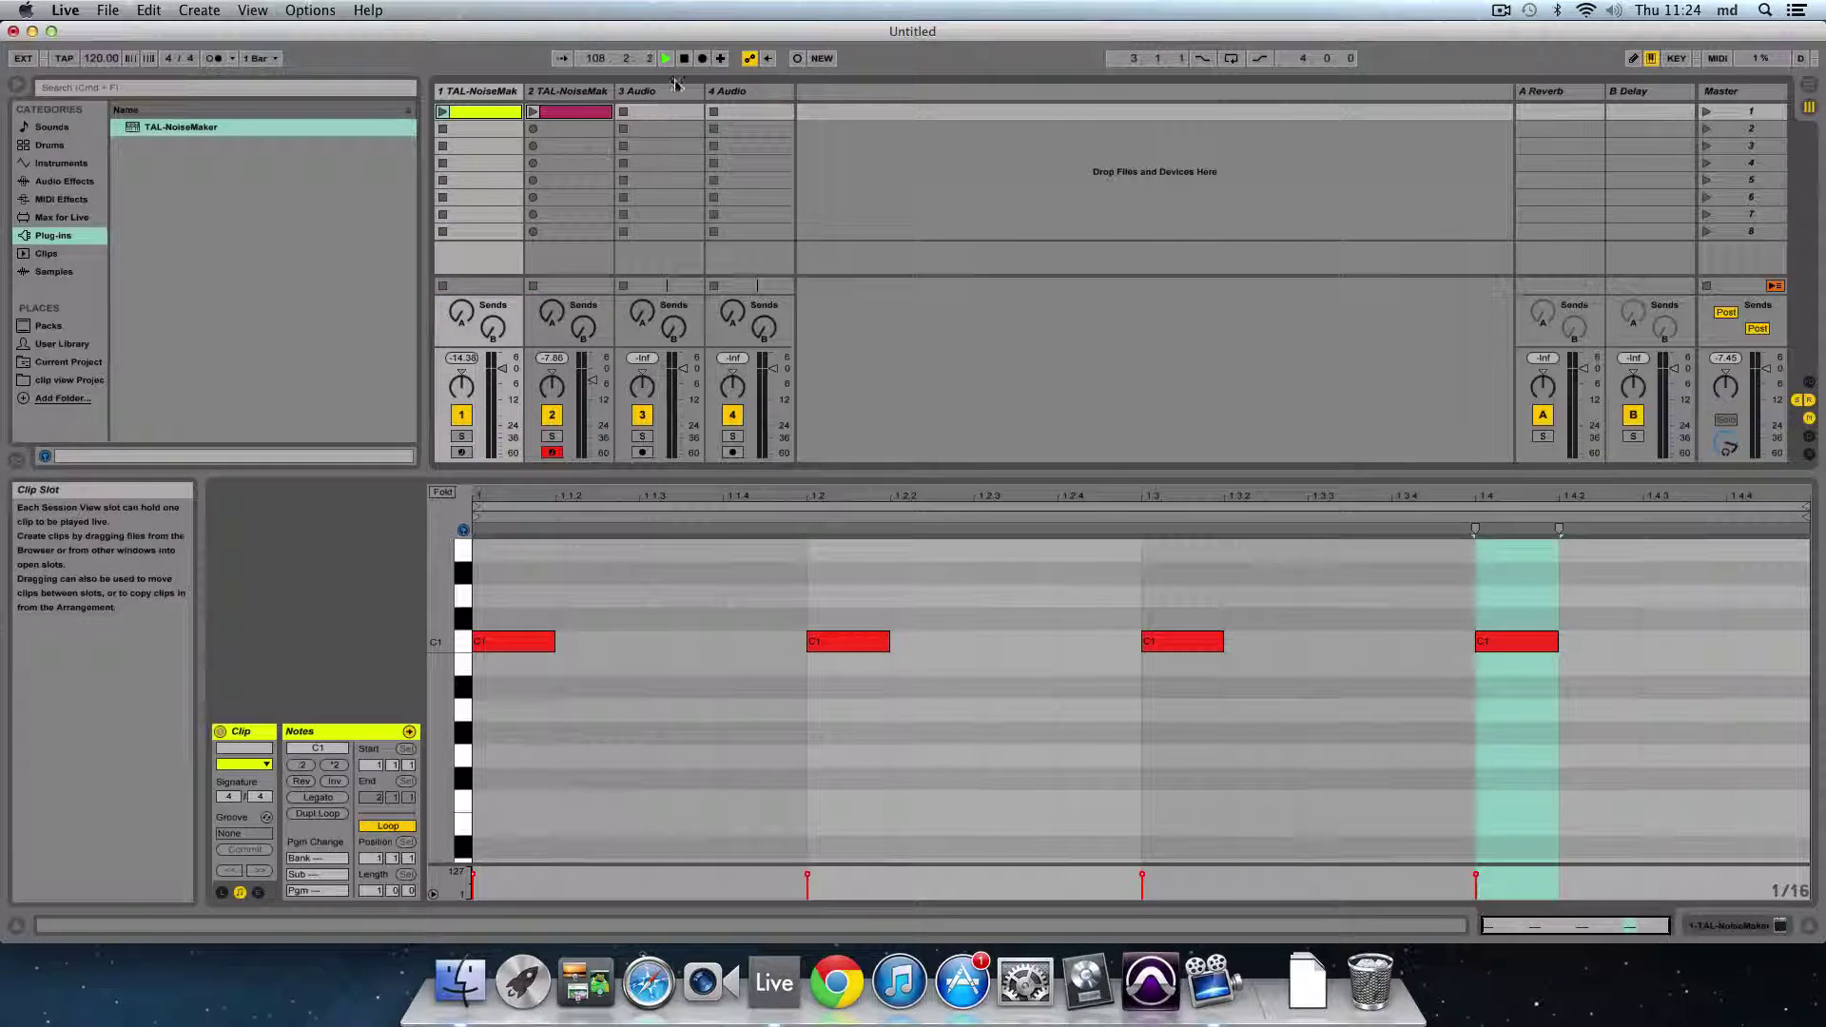
# Step: Duplicate MIDI track 2 together with its TAL-NoiseMaker synth and clip
pyautogui.click(562, 115)
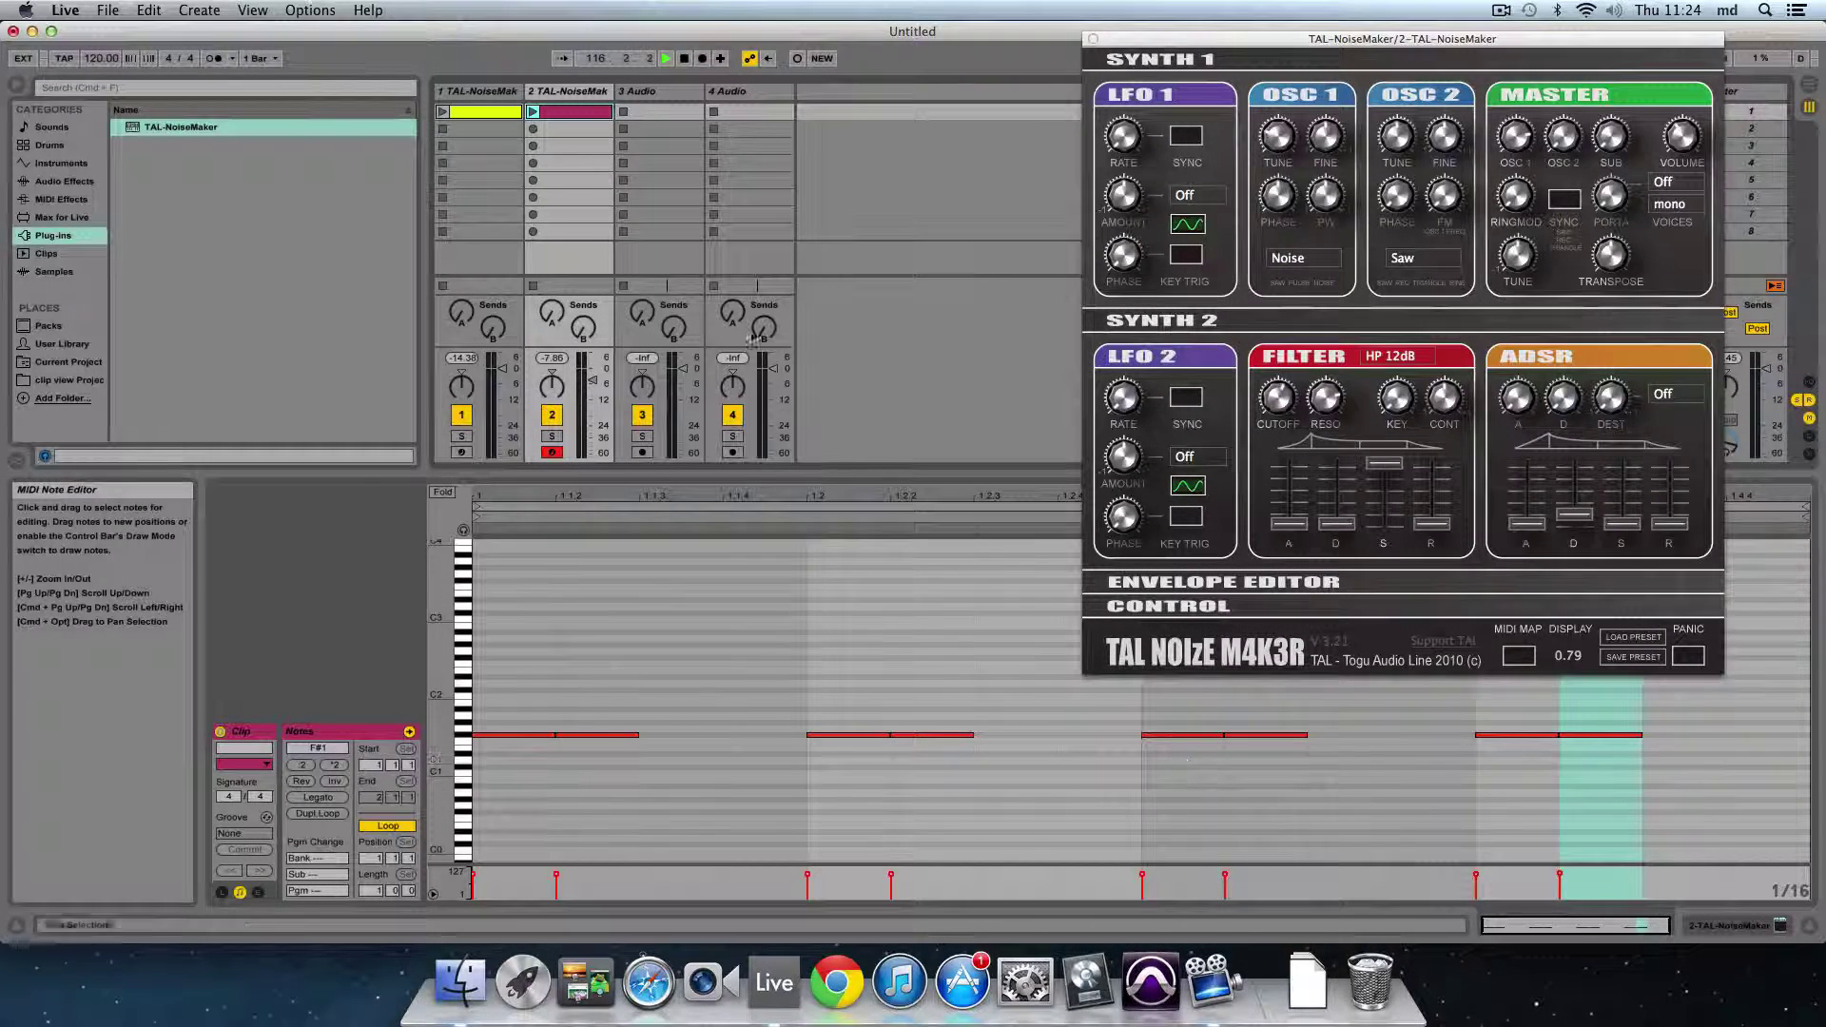
pyautogui.click(567, 97)
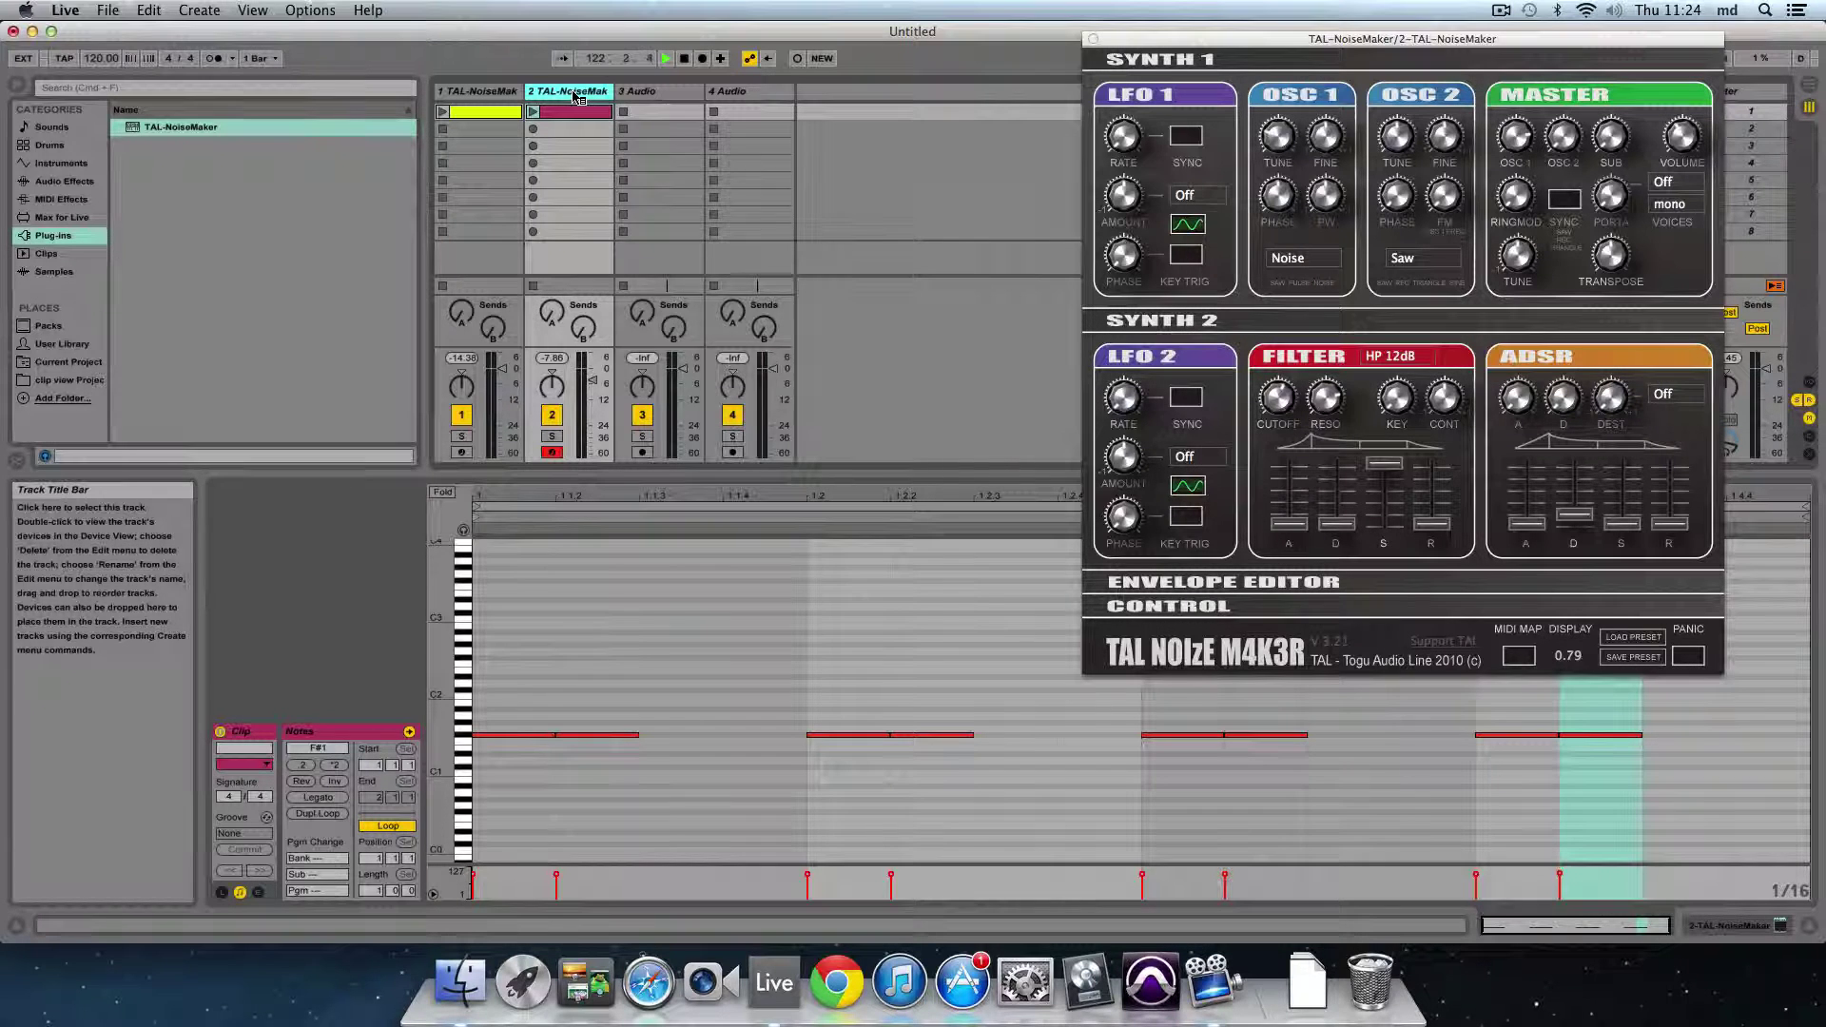
pyautogui.rightClick(574, 96)
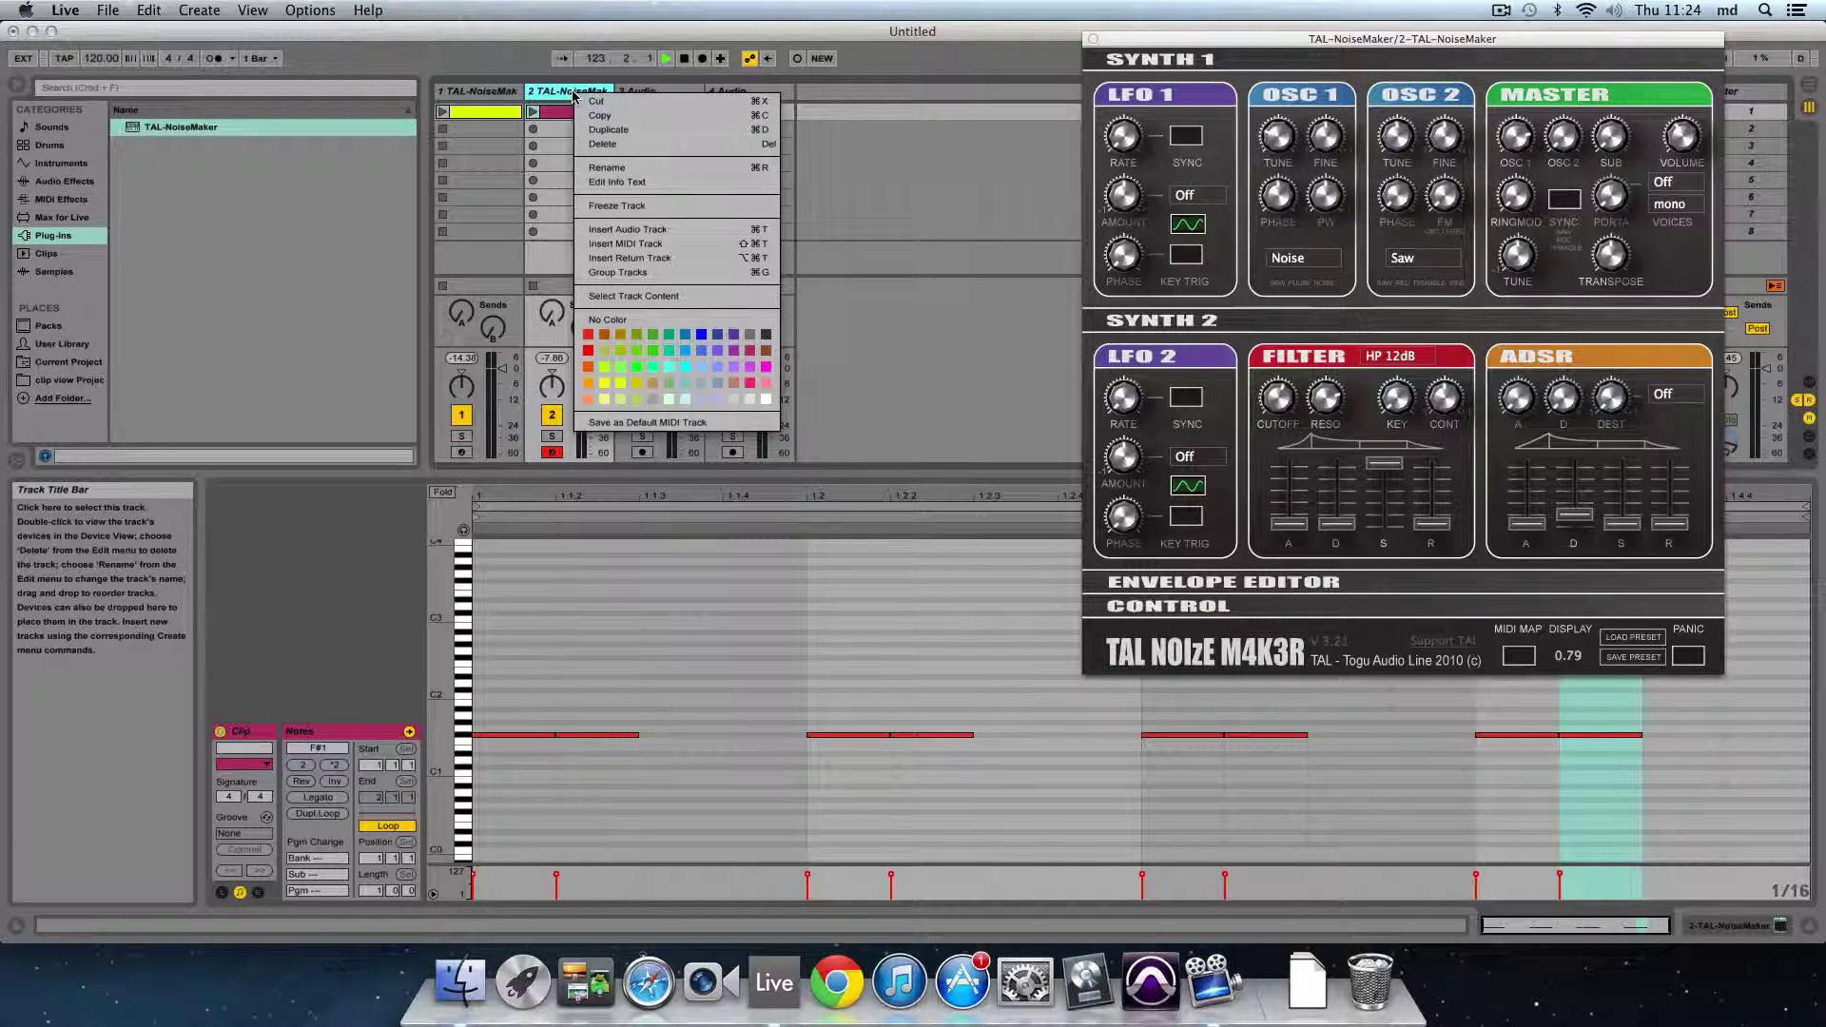
pyautogui.click(611, 135)
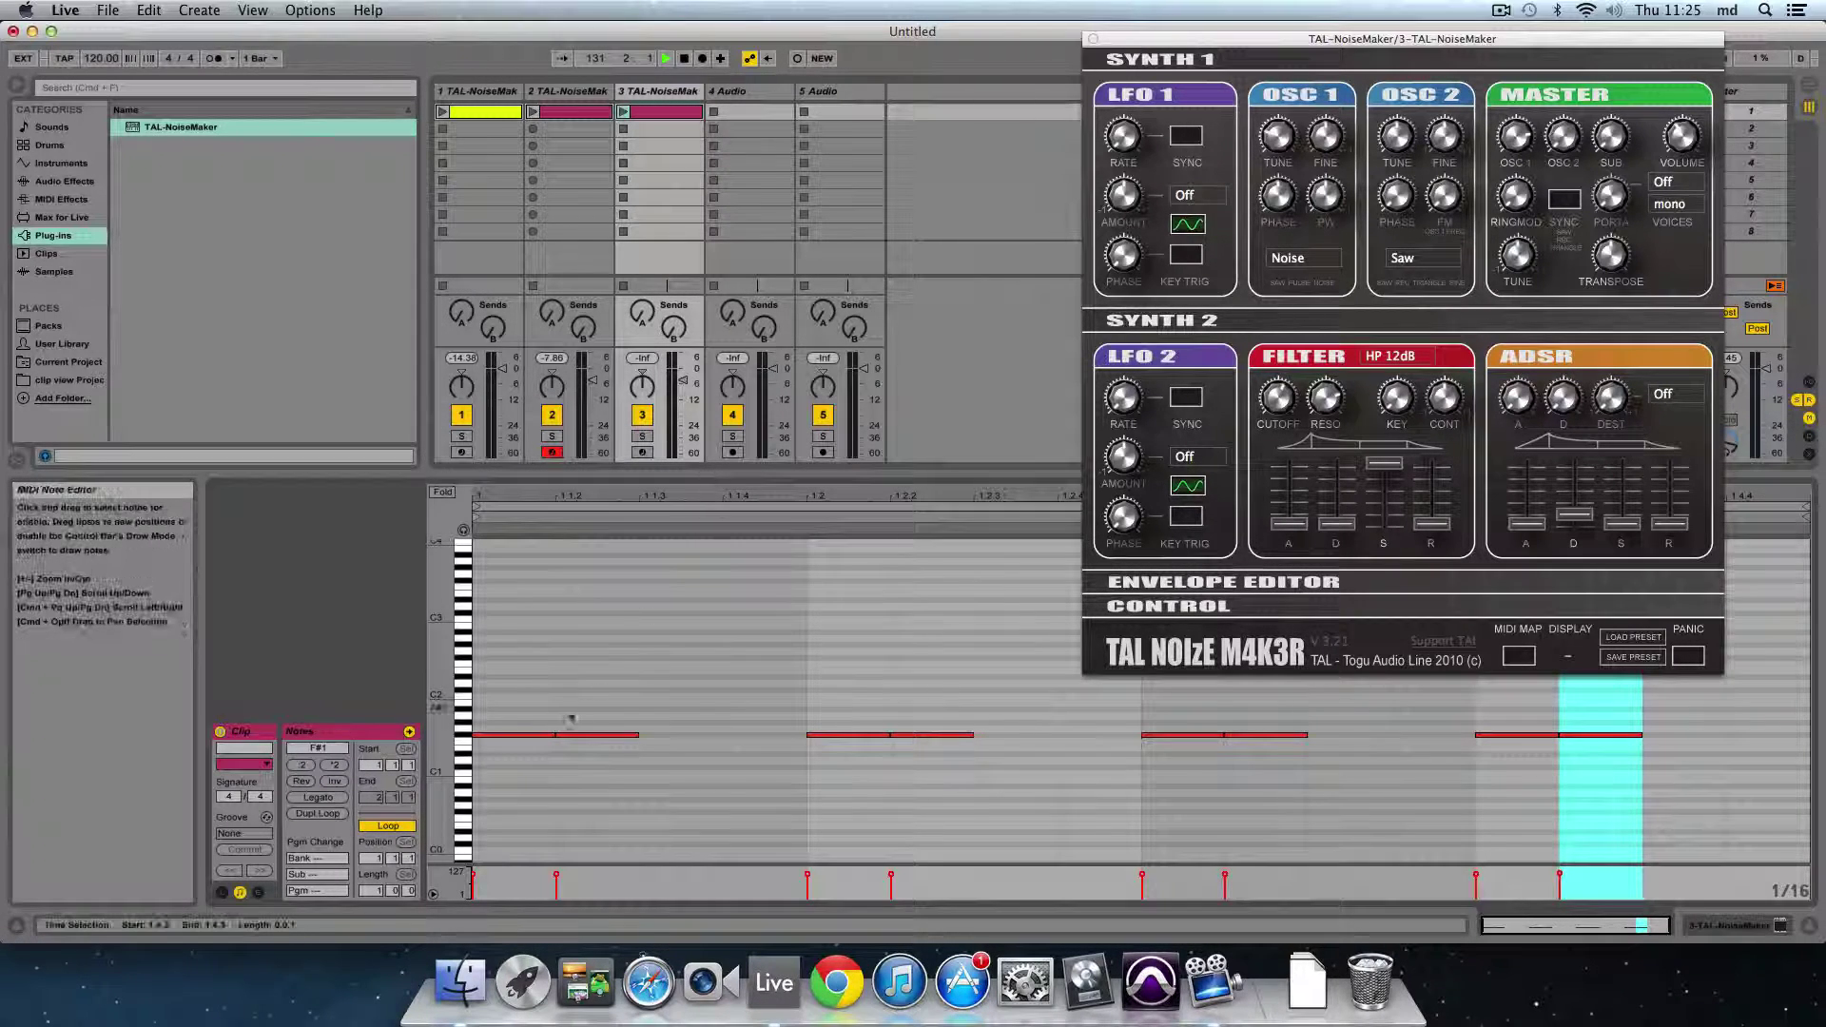
# Step: Add an F#1 sixteenth note on the third sixteenth of each beat in track 3's clip
pyautogui.click(660, 741)
pyautogui.doubleClick(660, 740)
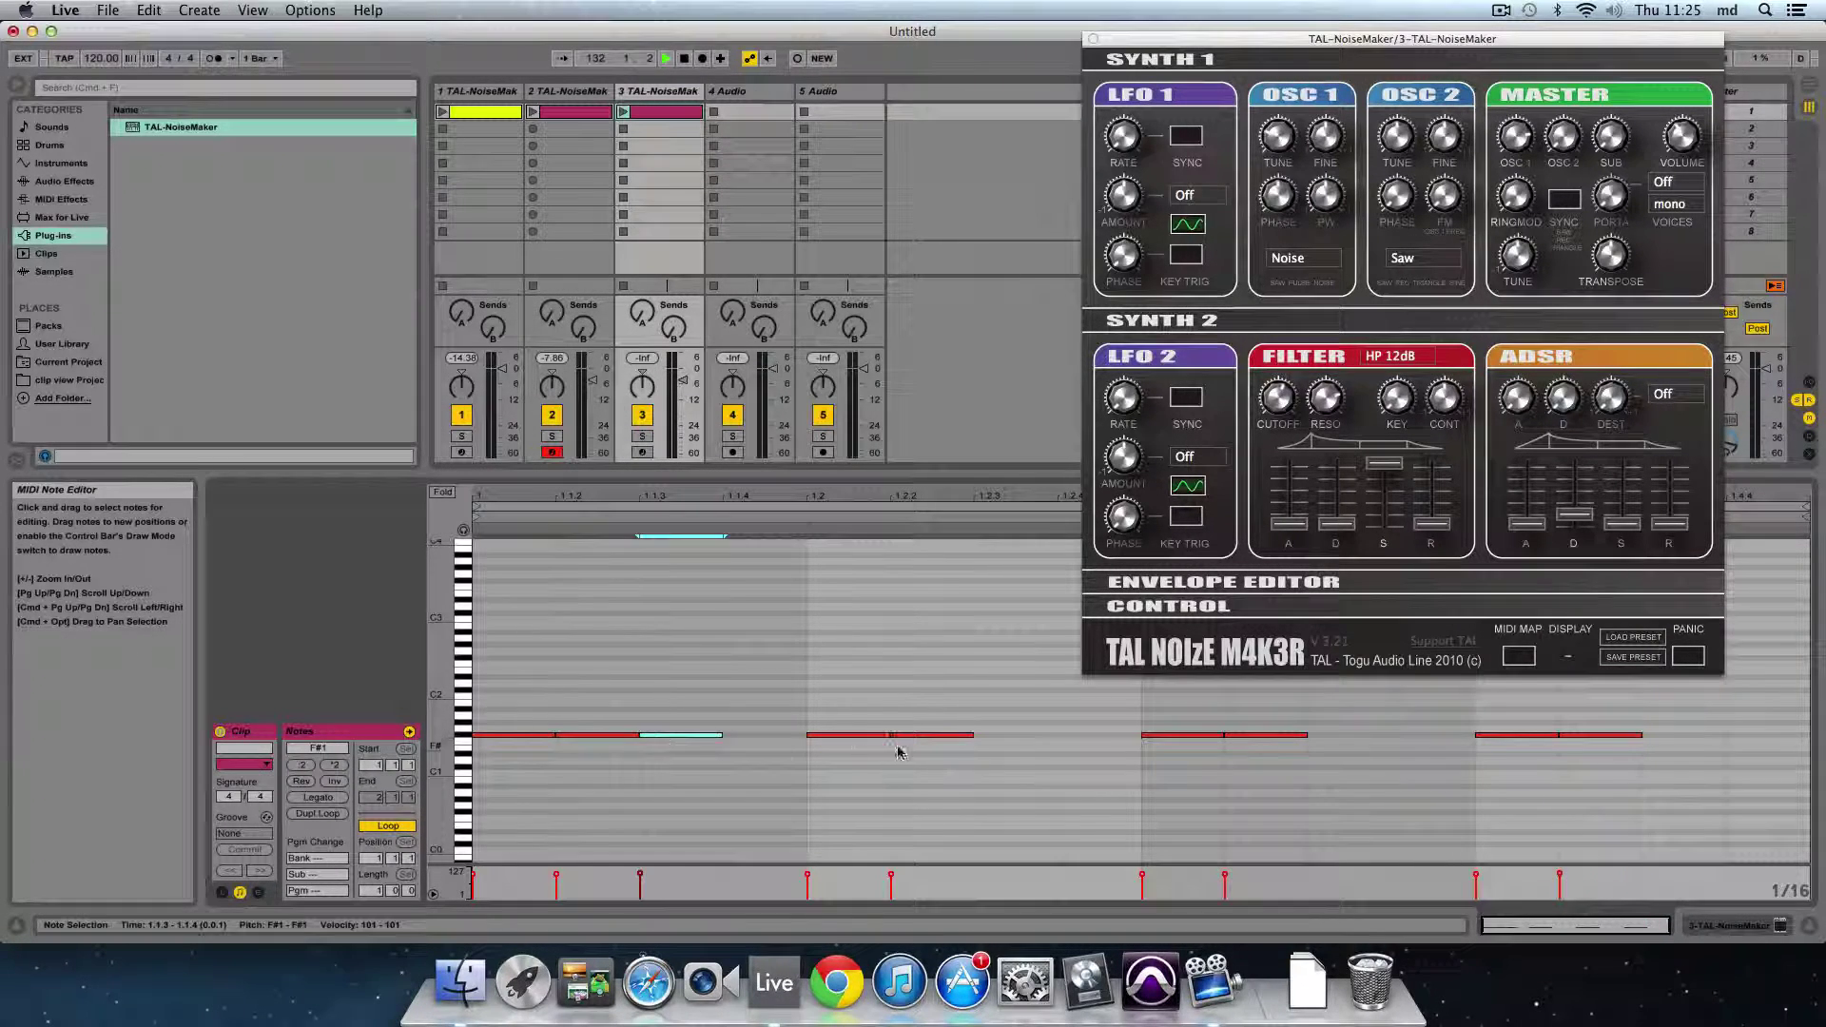
pyautogui.doubleClick(997, 738)
pyautogui.doubleClick(1339, 738)
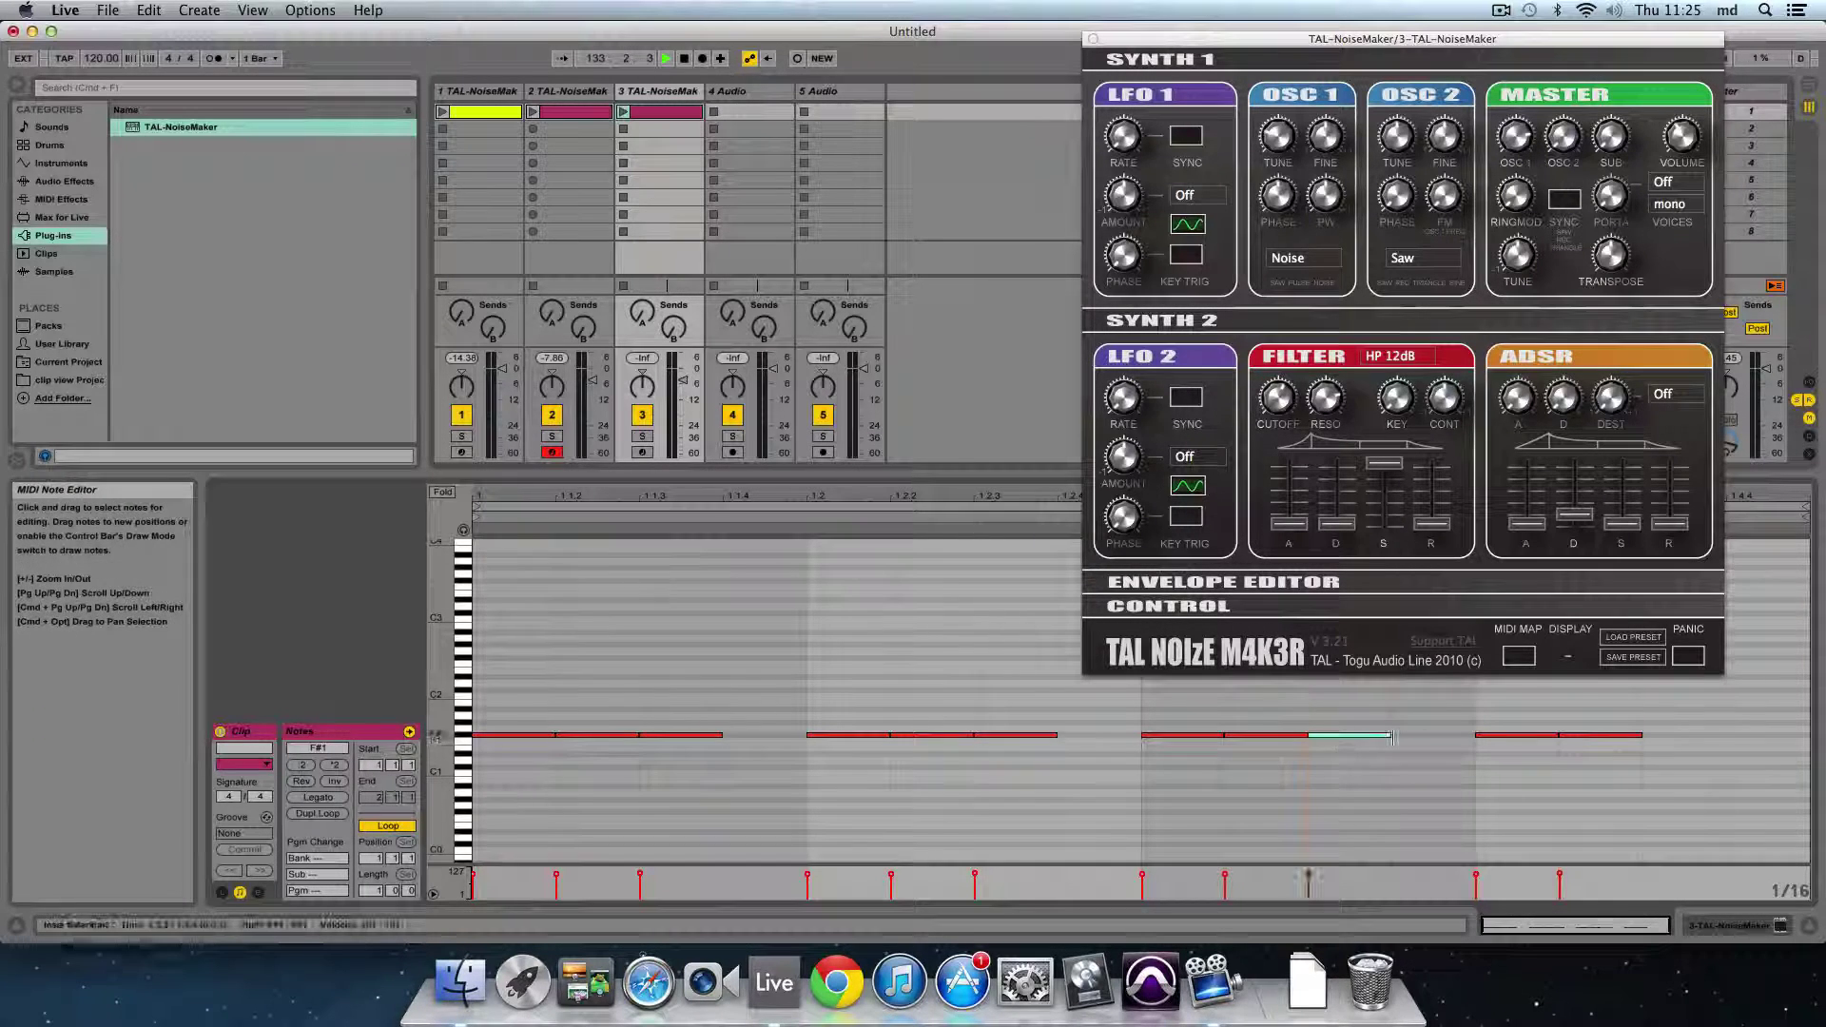
pyautogui.doubleClick(1666, 737)
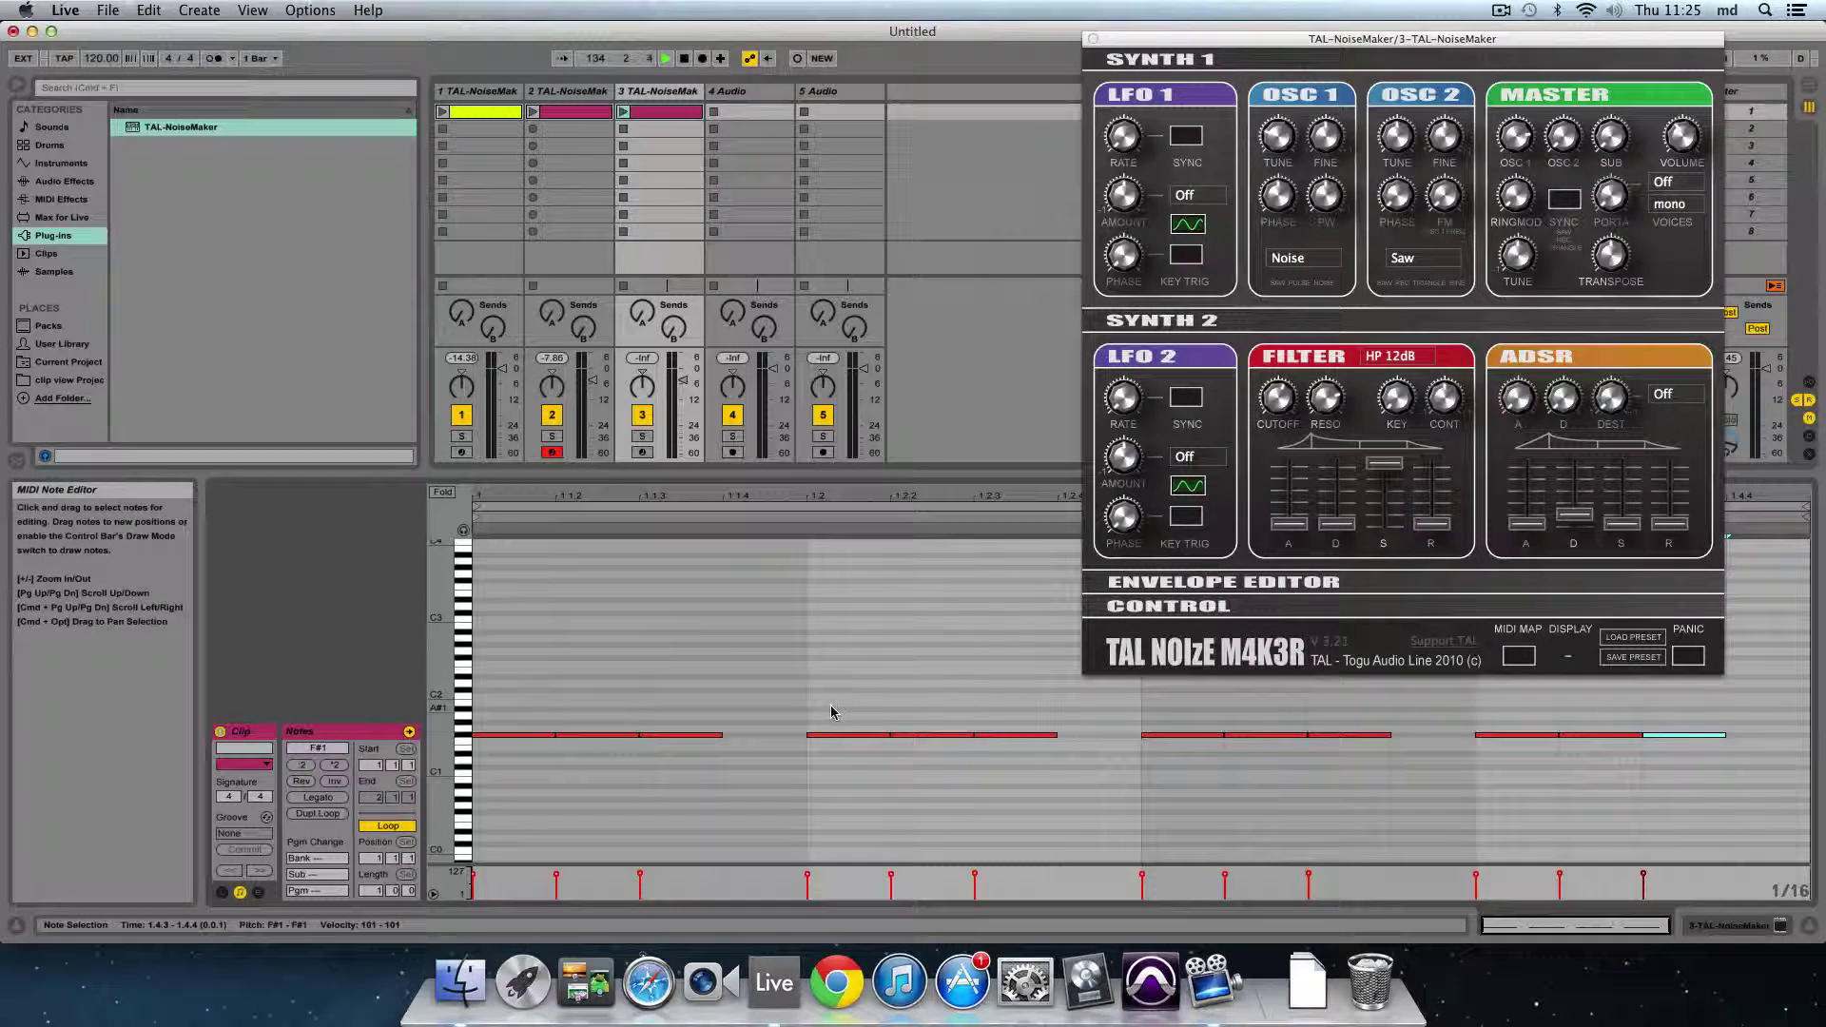
# Step: Delete the F#1 notes on the first and second sixteenths of all four beats in track 3's clip
pyautogui.doubleClick(523, 737)
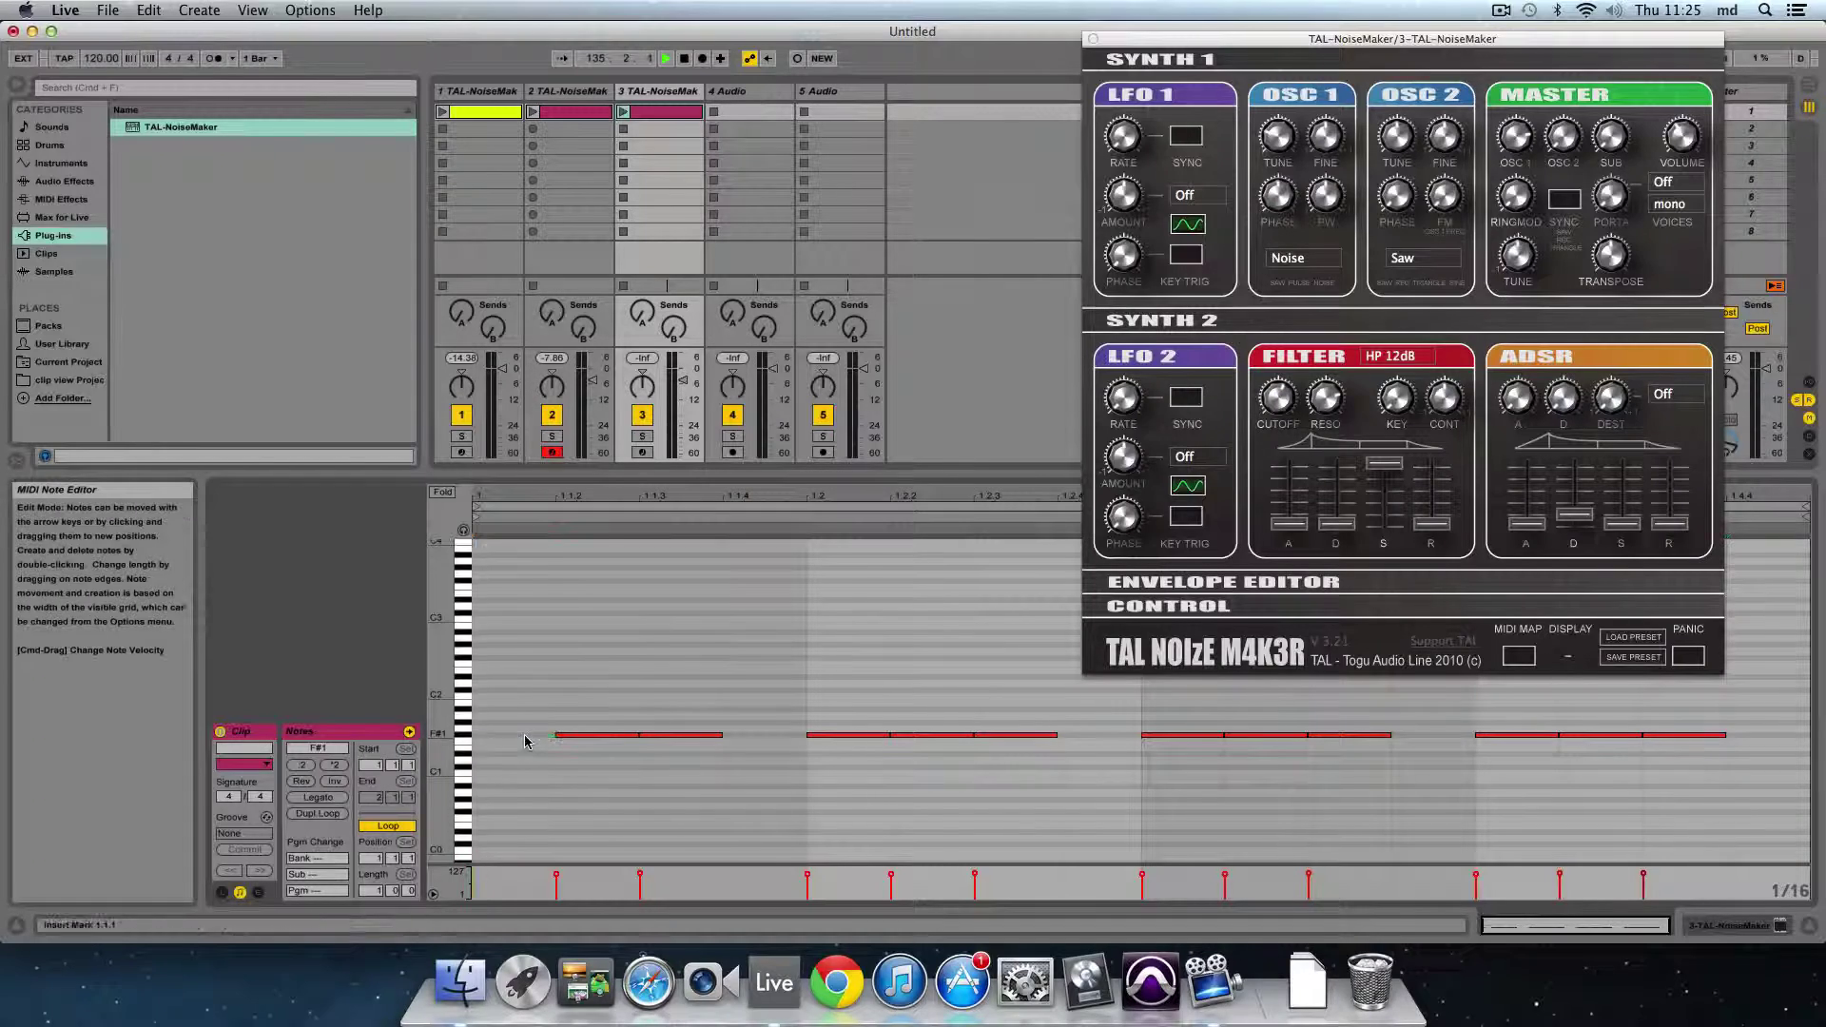
pyautogui.doubleClick(571, 737)
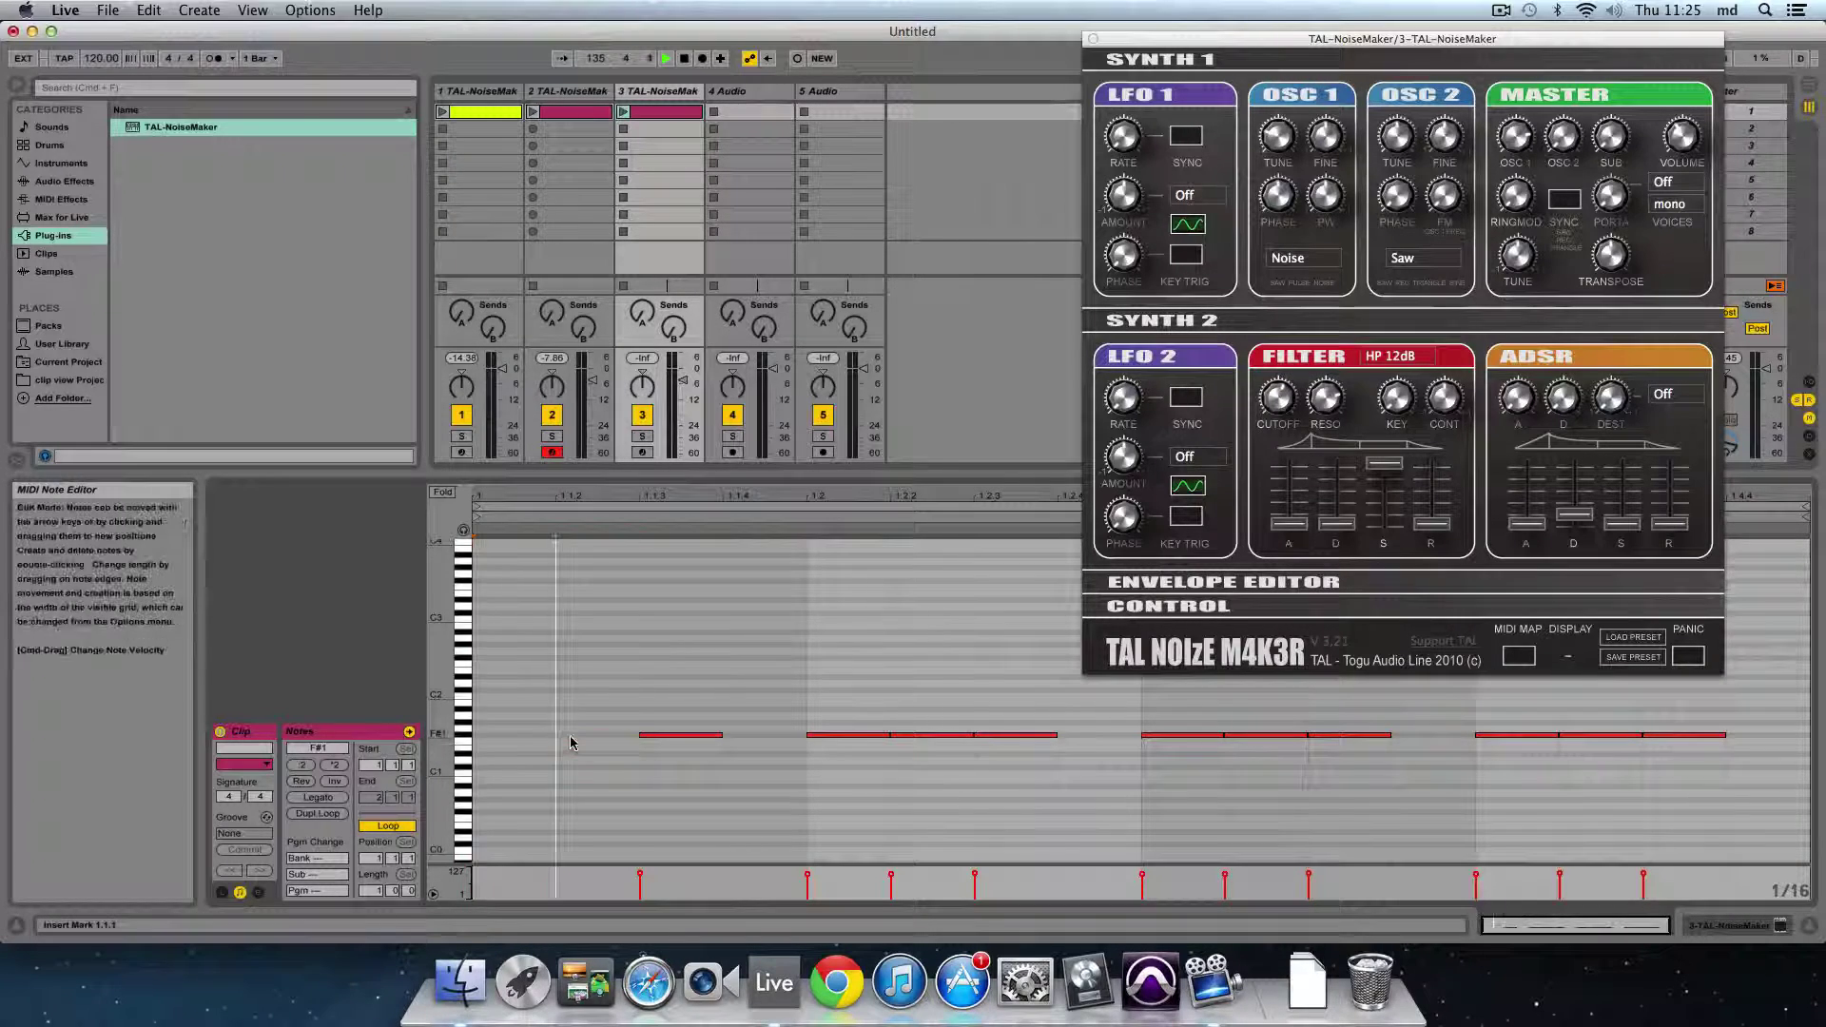
pyautogui.click(853, 737)
pyautogui.doubleClick(853, 737)
pyautogui.doubleClick(908, 737)
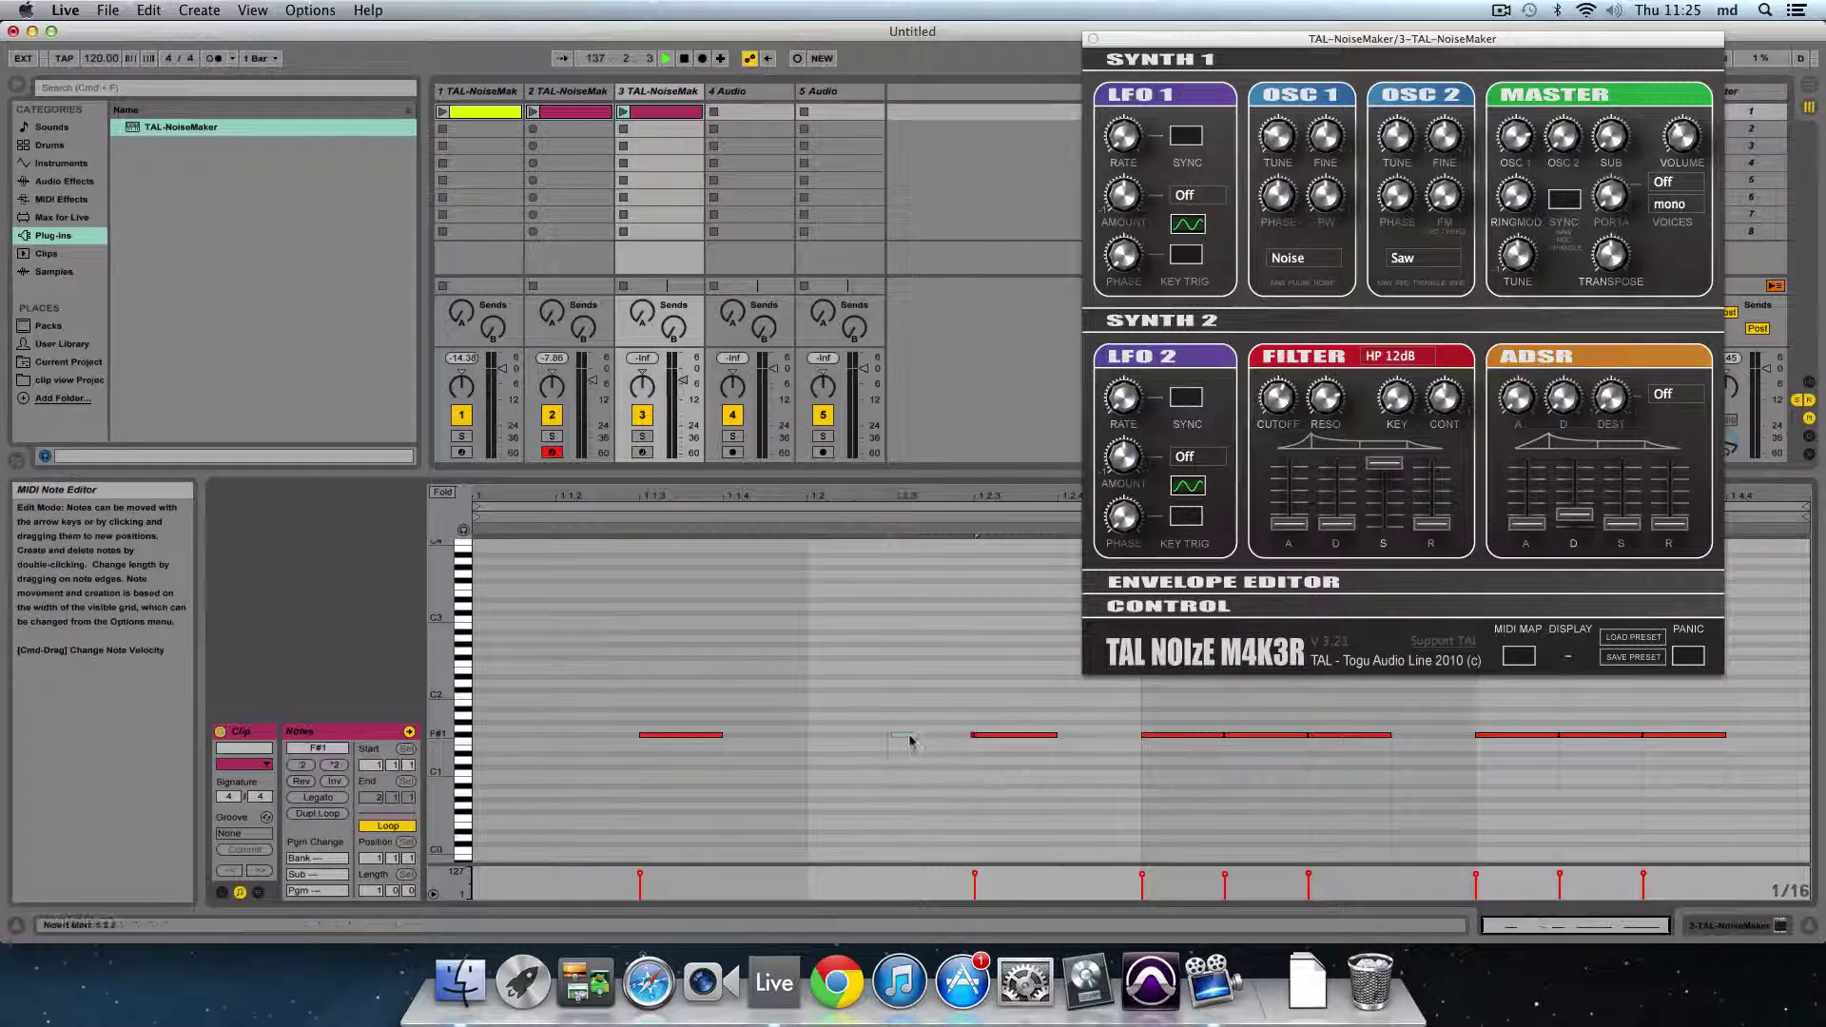
pyautogui.doubleClick(1182, 735)
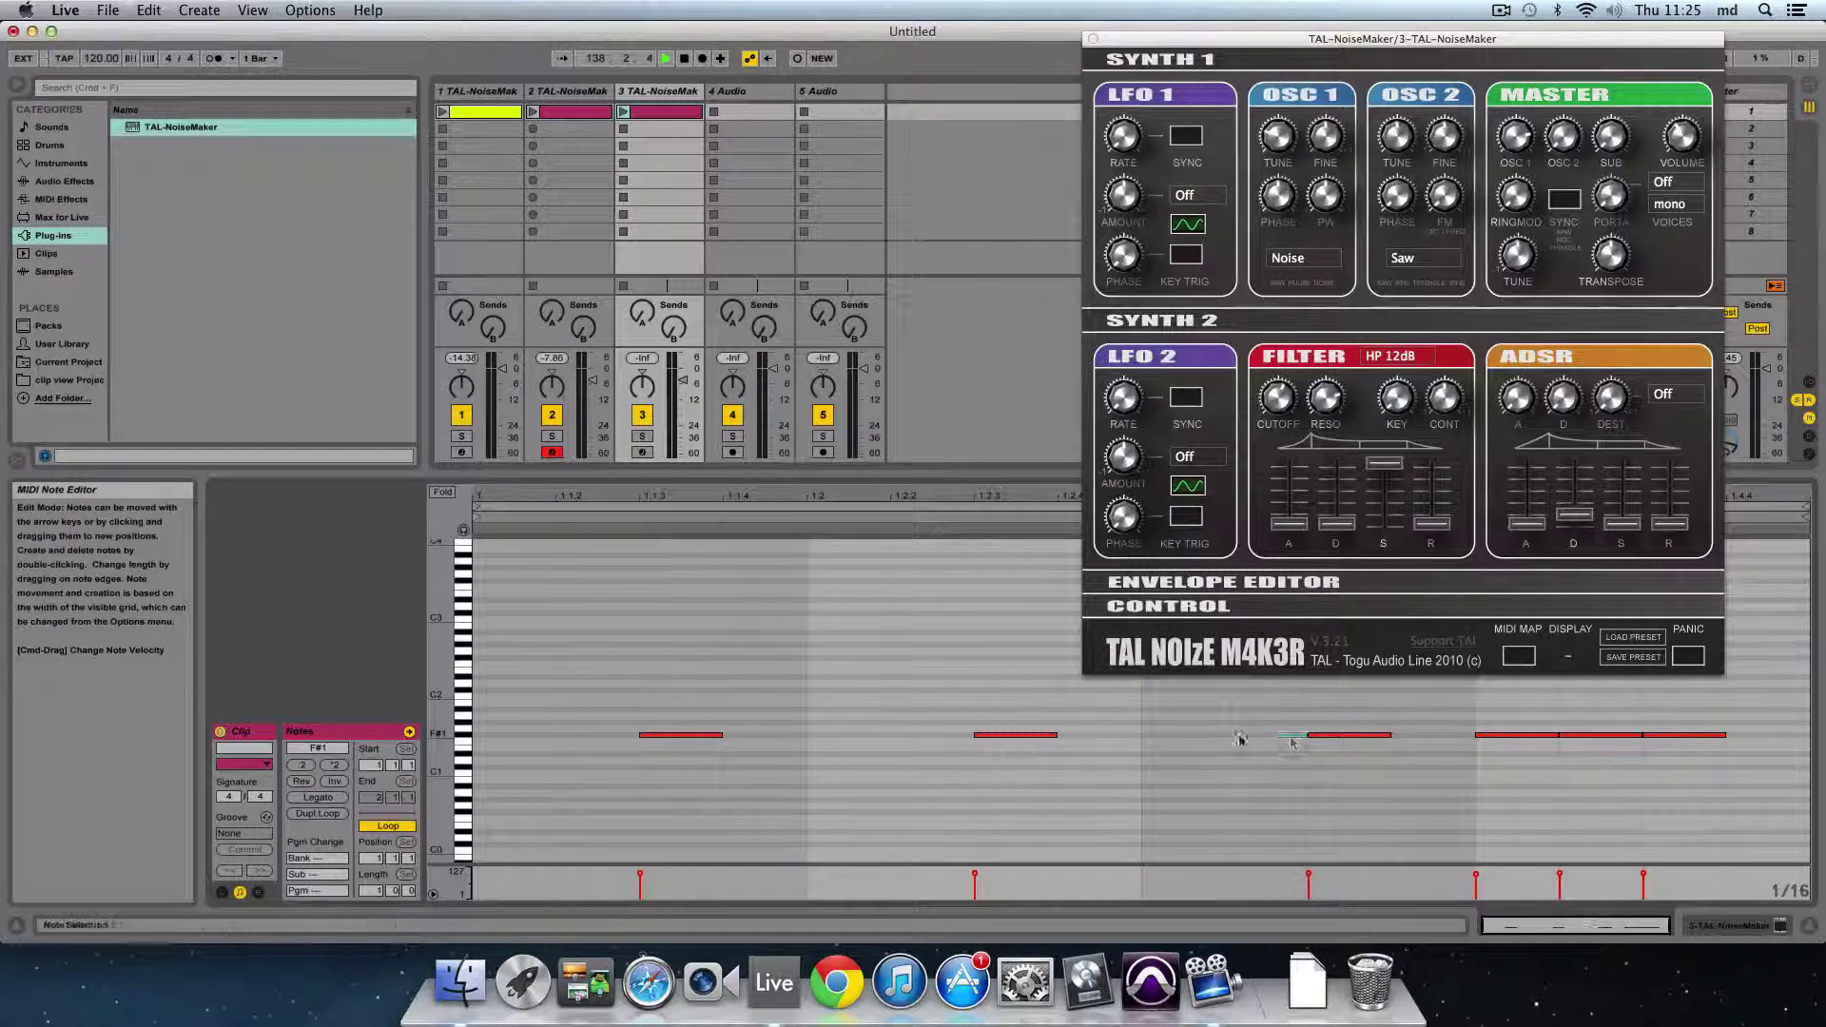
pyautogui.doubleClick(1264, 735)
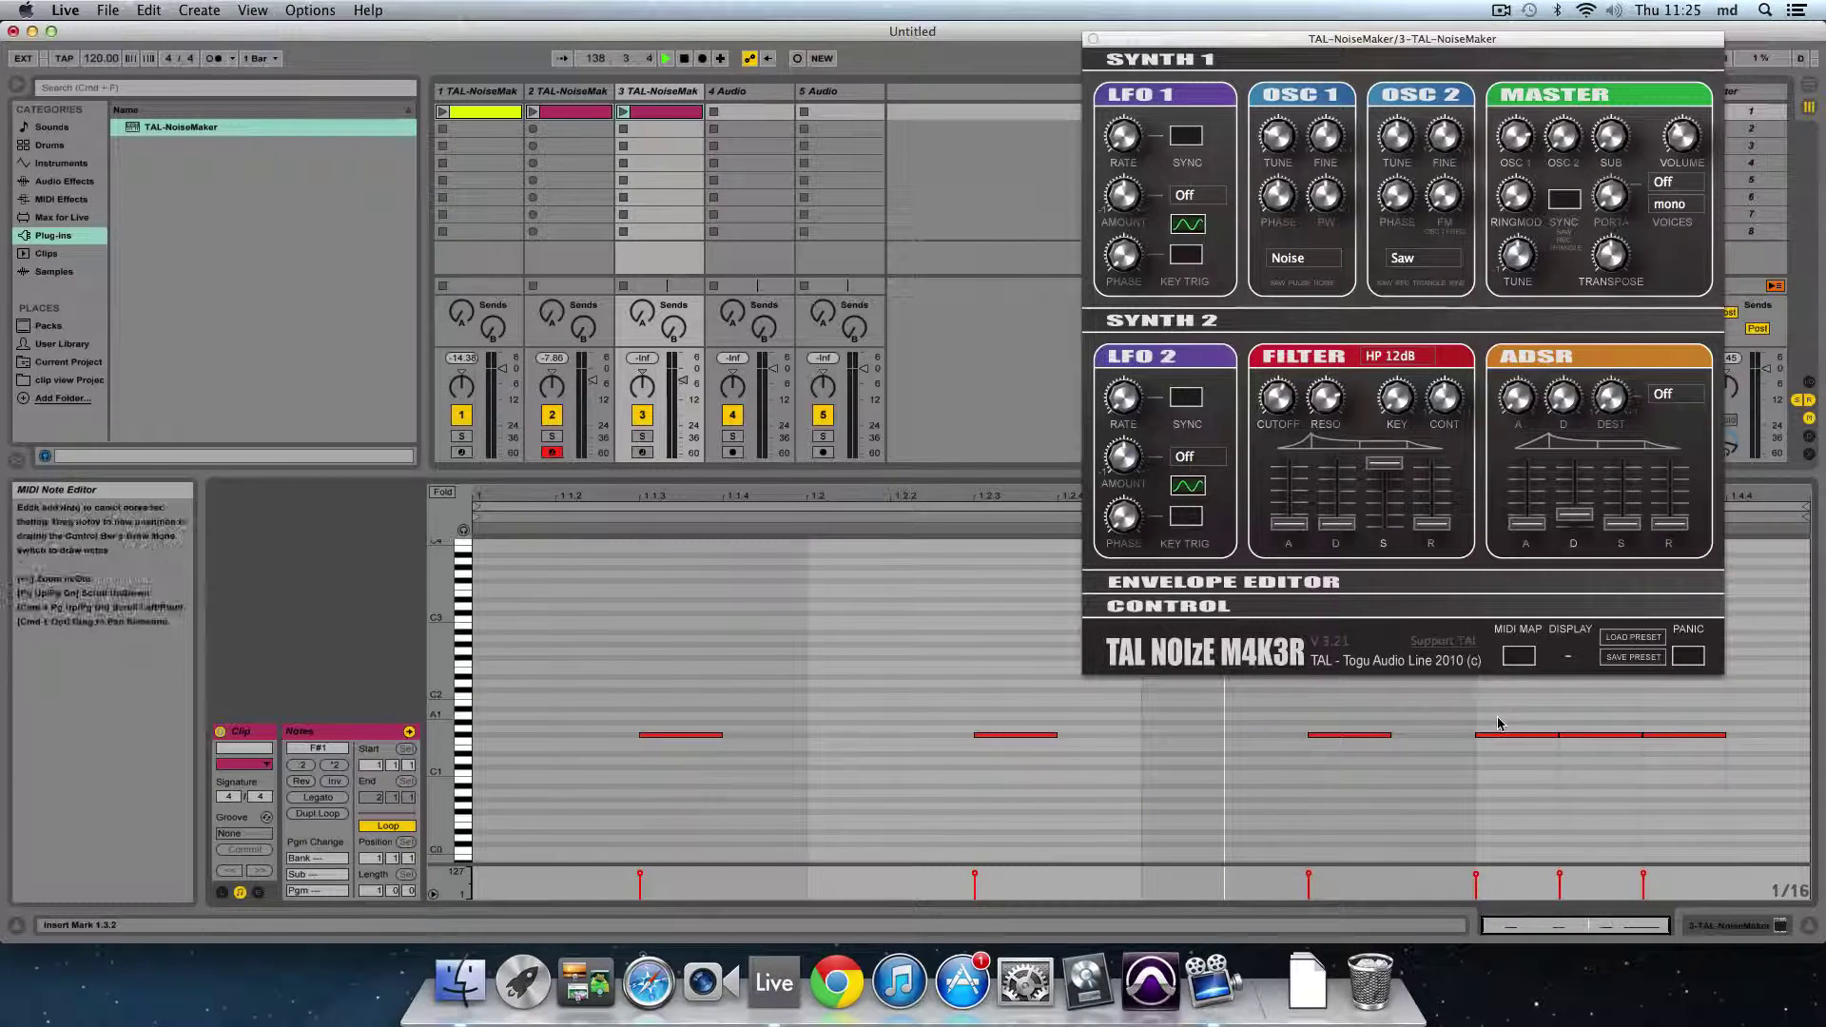
pyautogui.doubleClick(1567, 738)
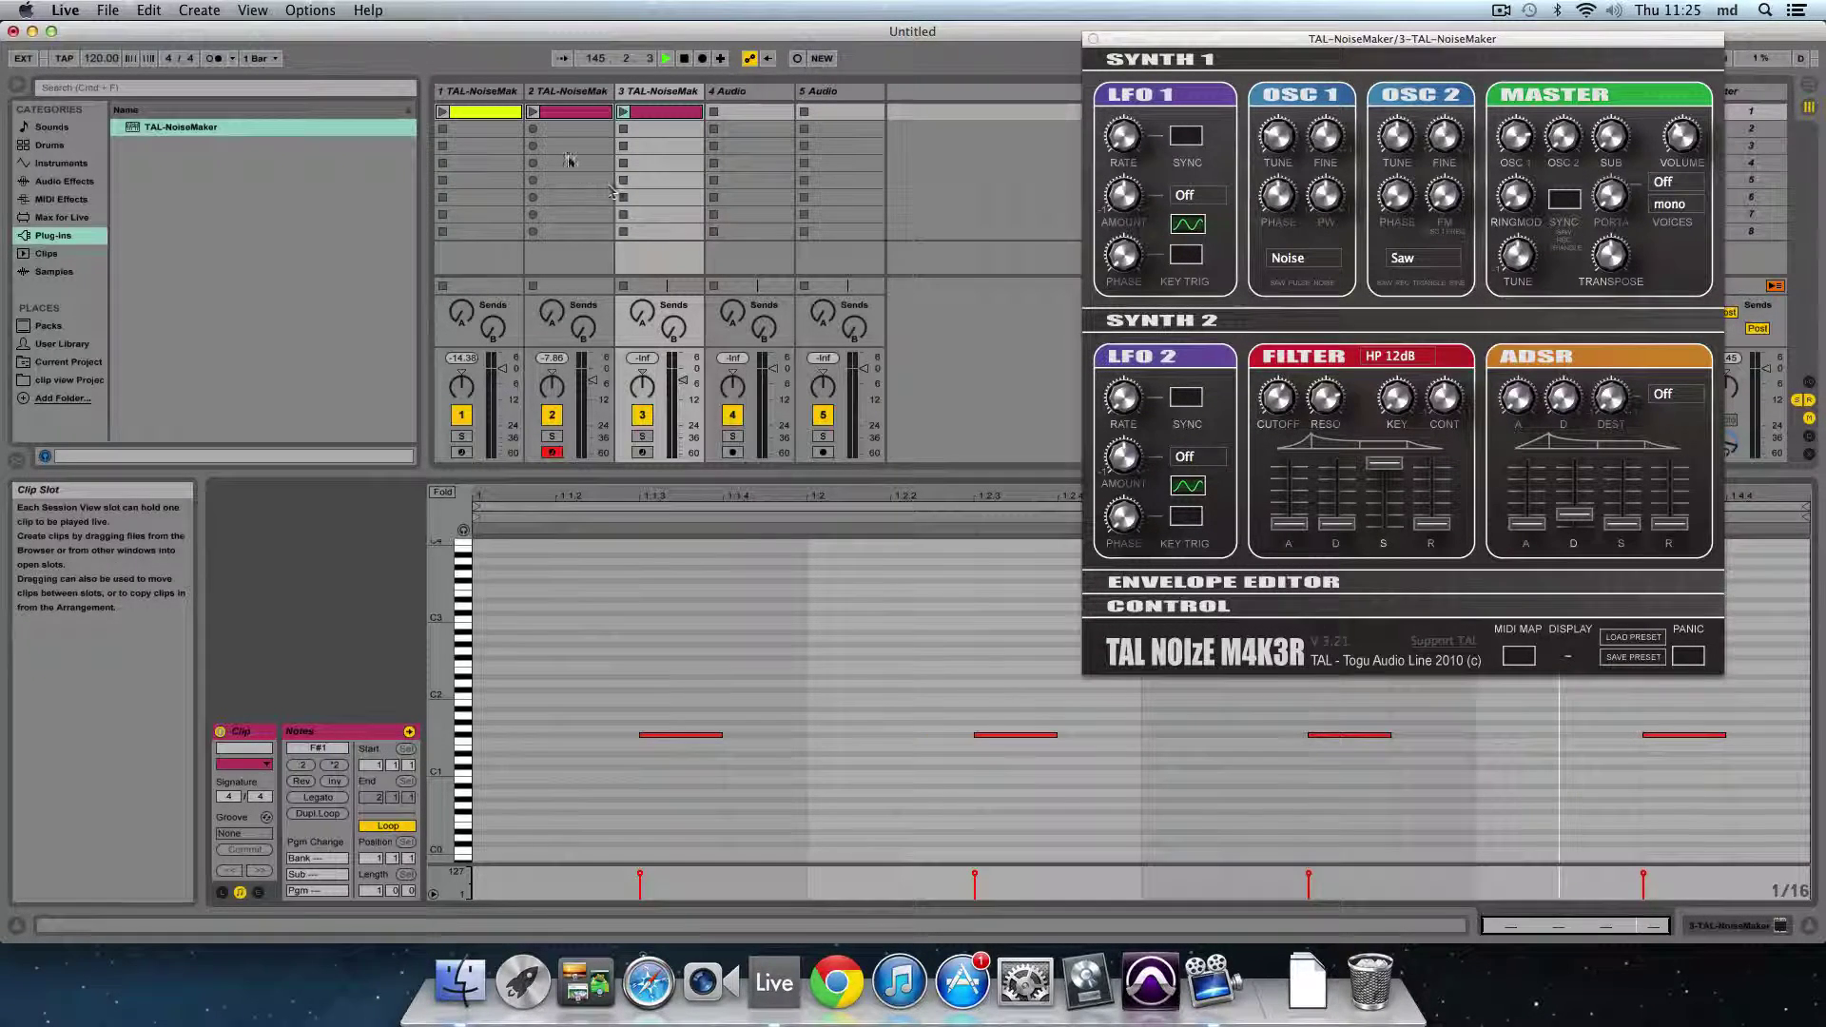
# Step: Audition the clips of tracks 2 and 3, setting track 3's ADSR decay to 0.28, and add track 1's clip before stopping playback
pyautogui.click(533, 112)
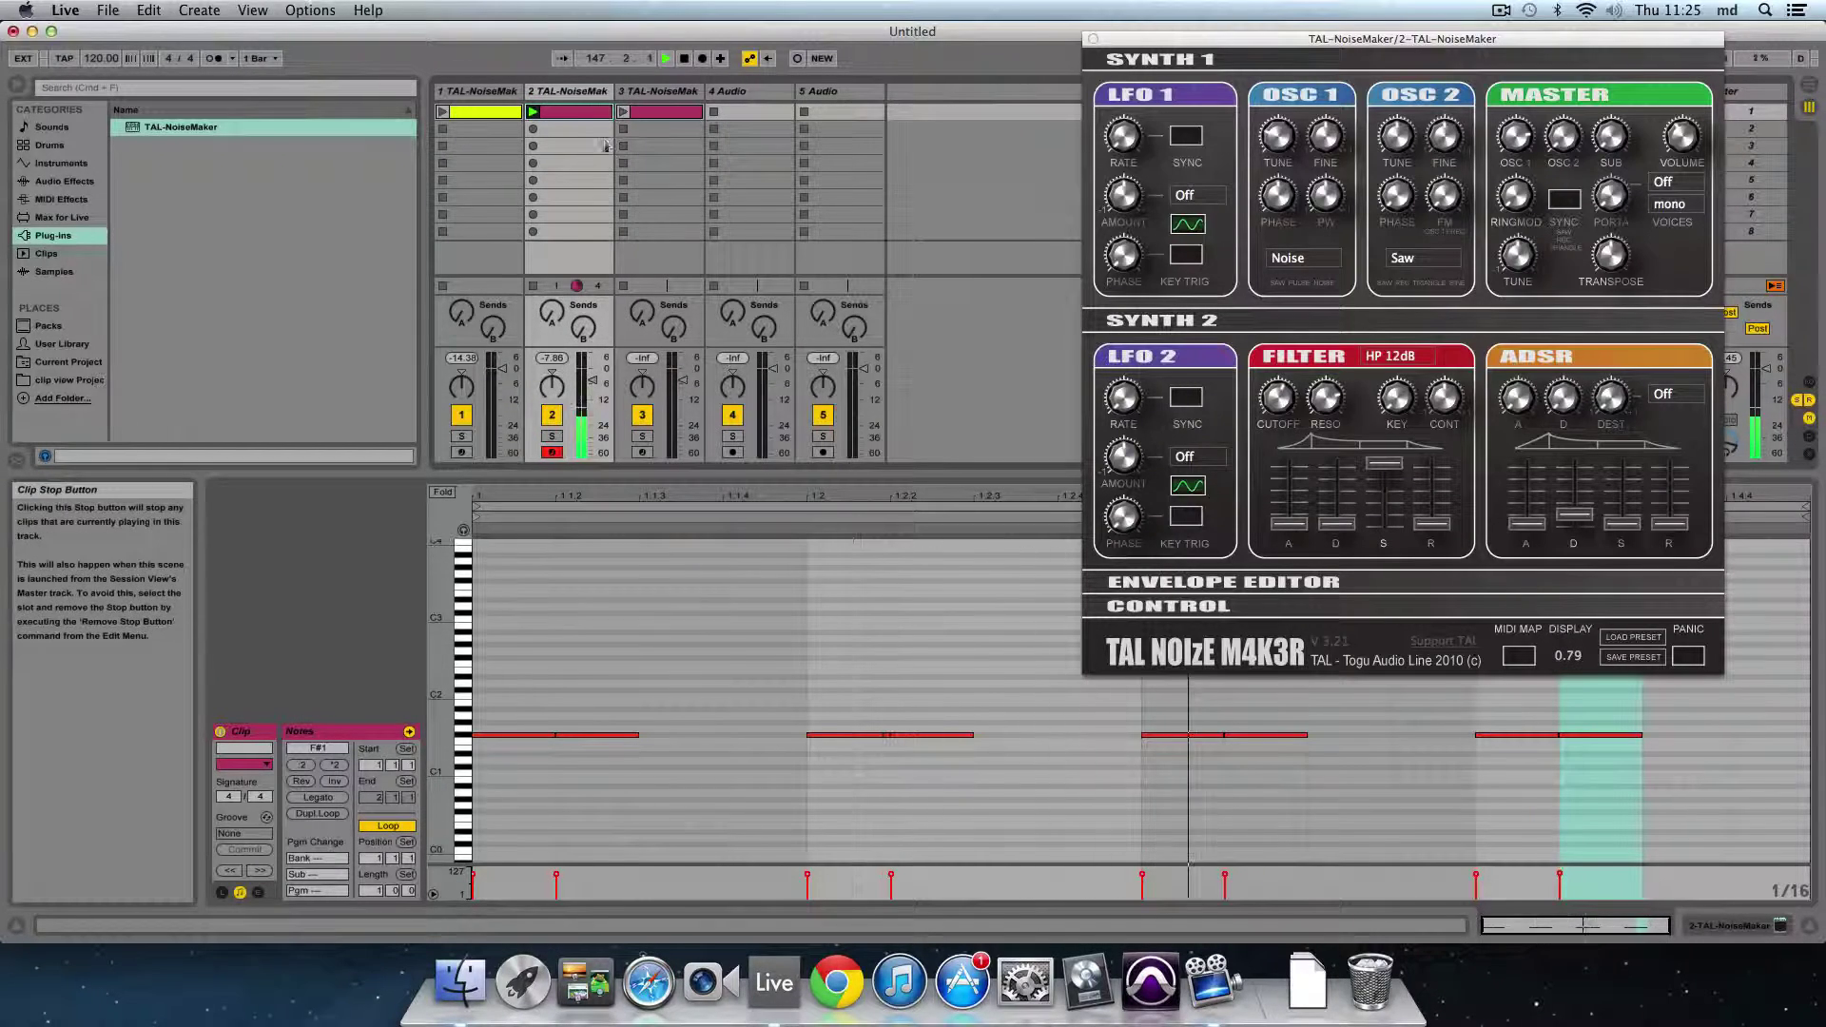
pyautogui.click(622, 112)
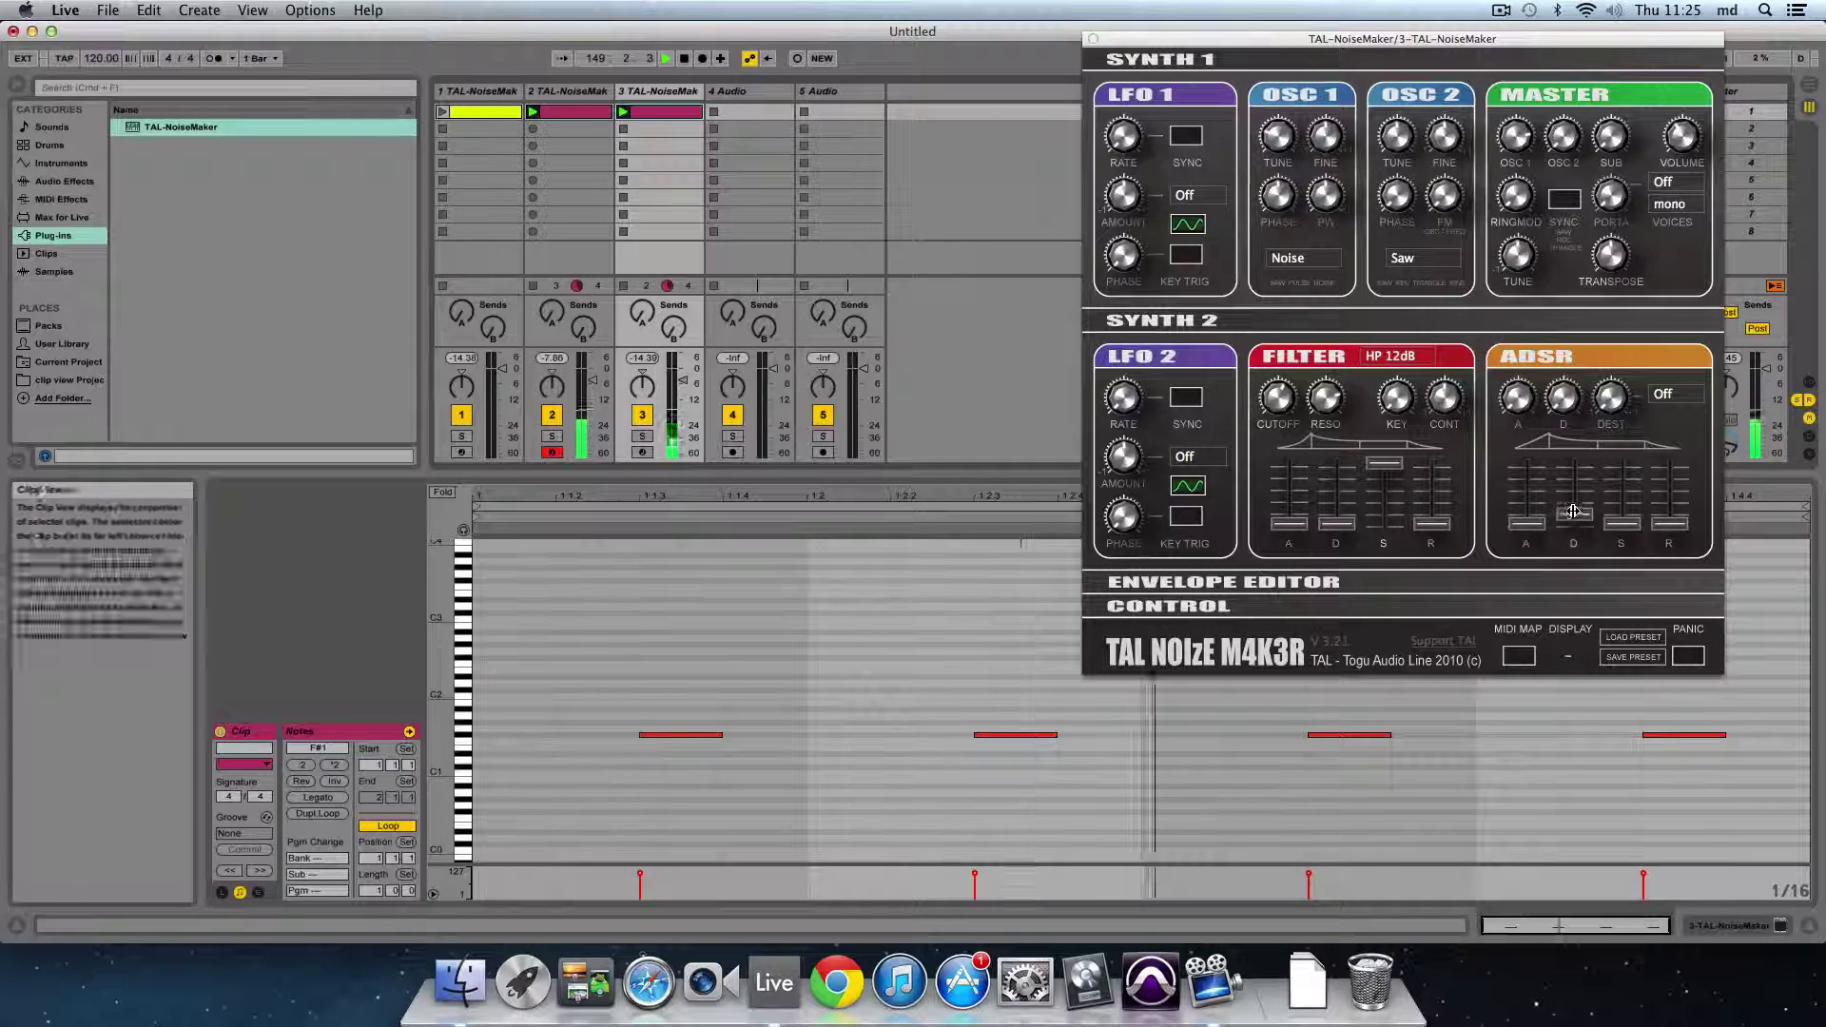
pyautogui.moveTo(1570, 511); pyautogui.dragTo(1569, 485)
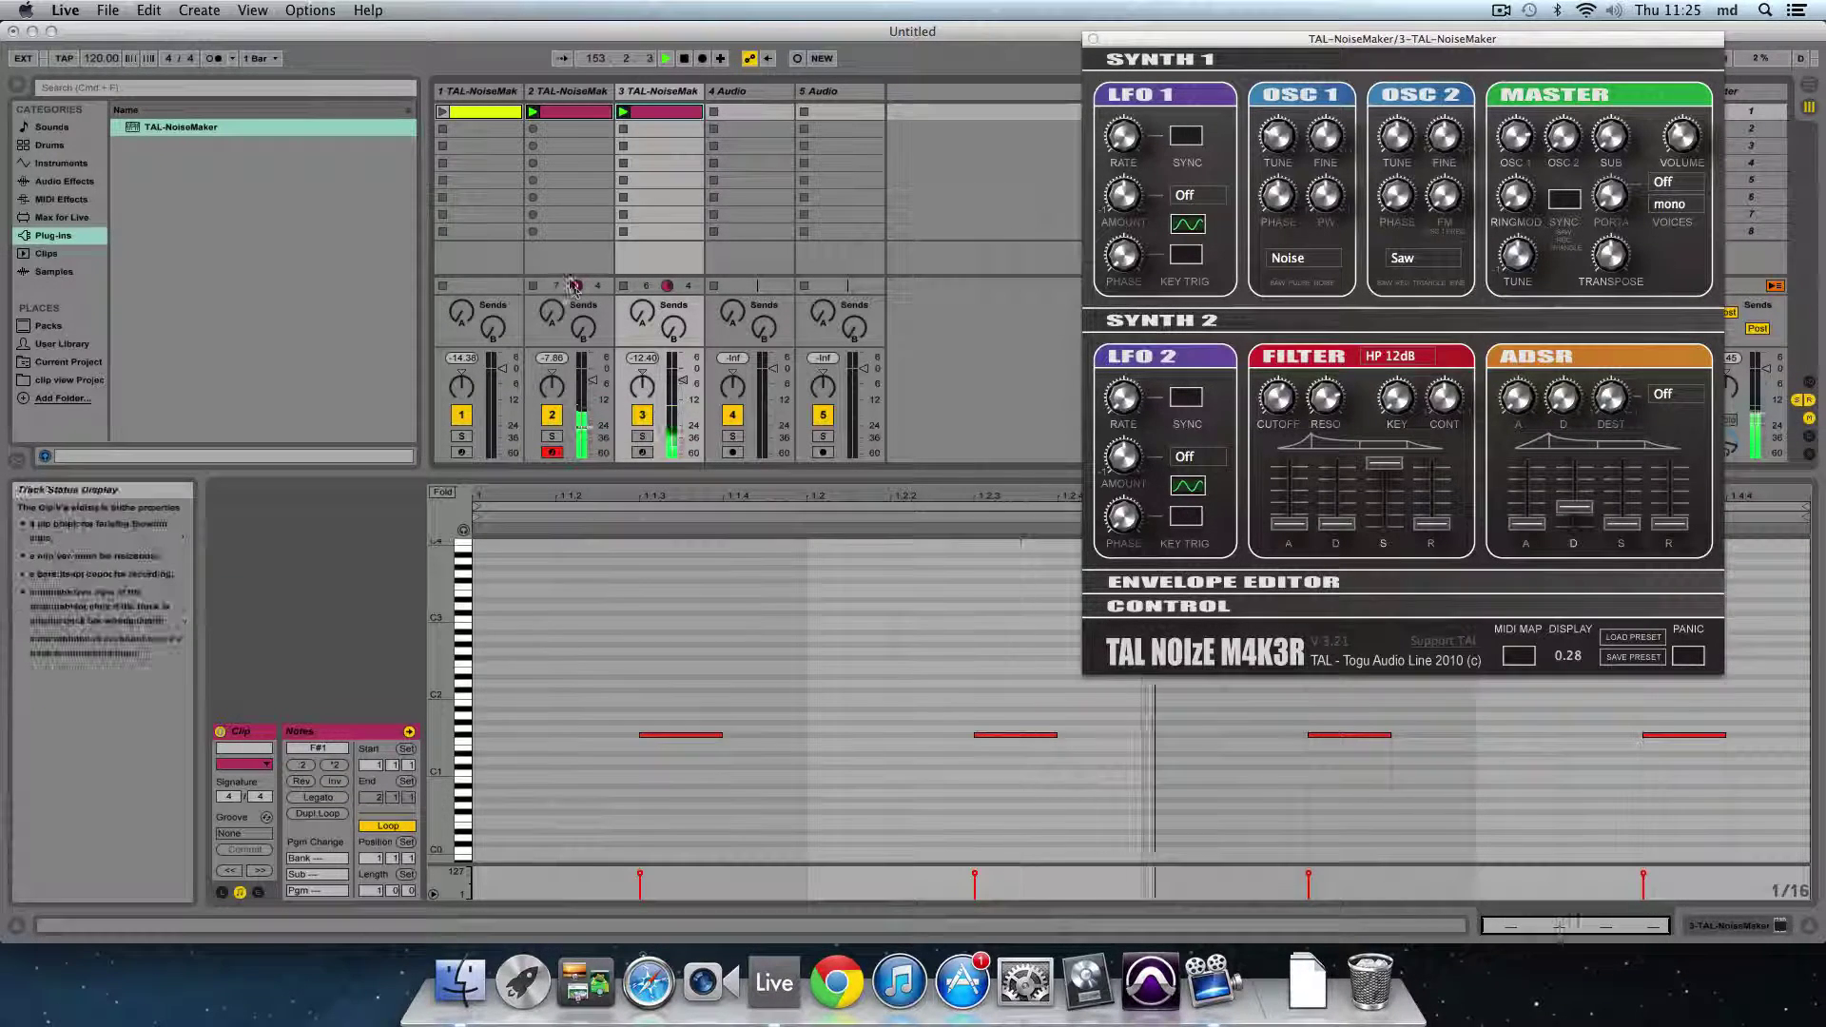
pyautogui.click(442, 111)
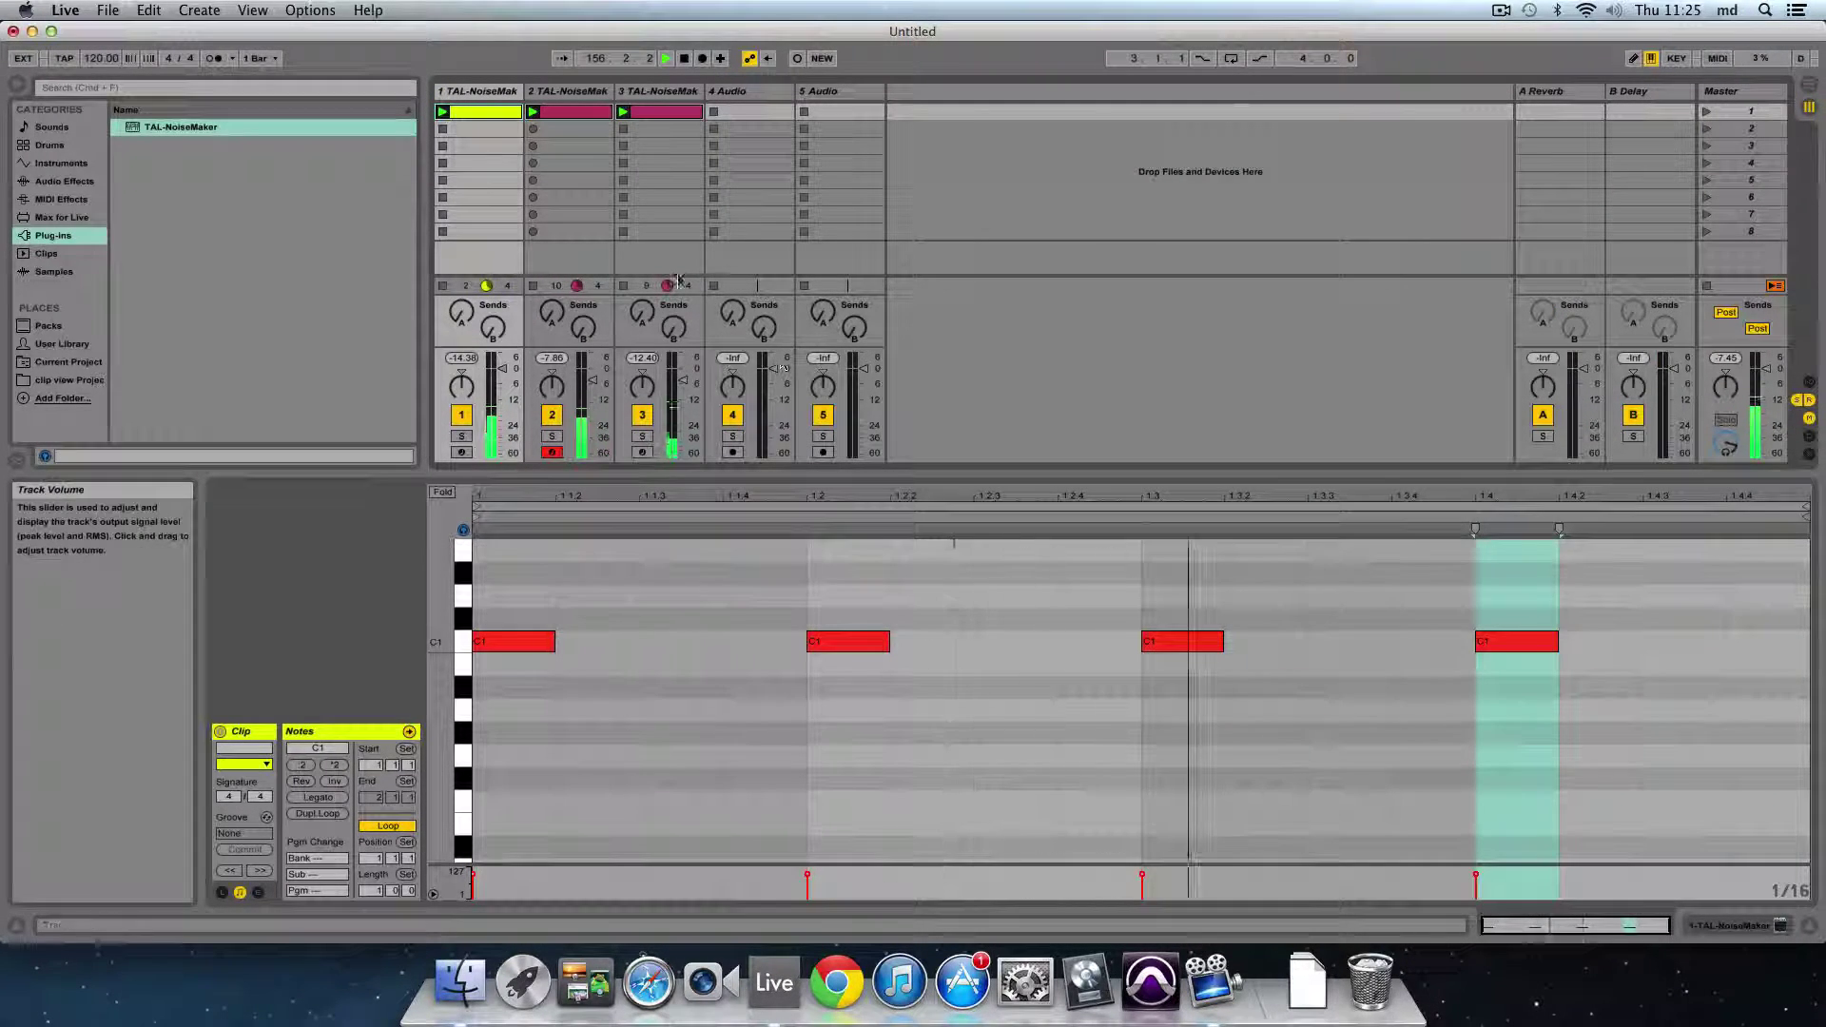
pyautogui.click(685, 59)
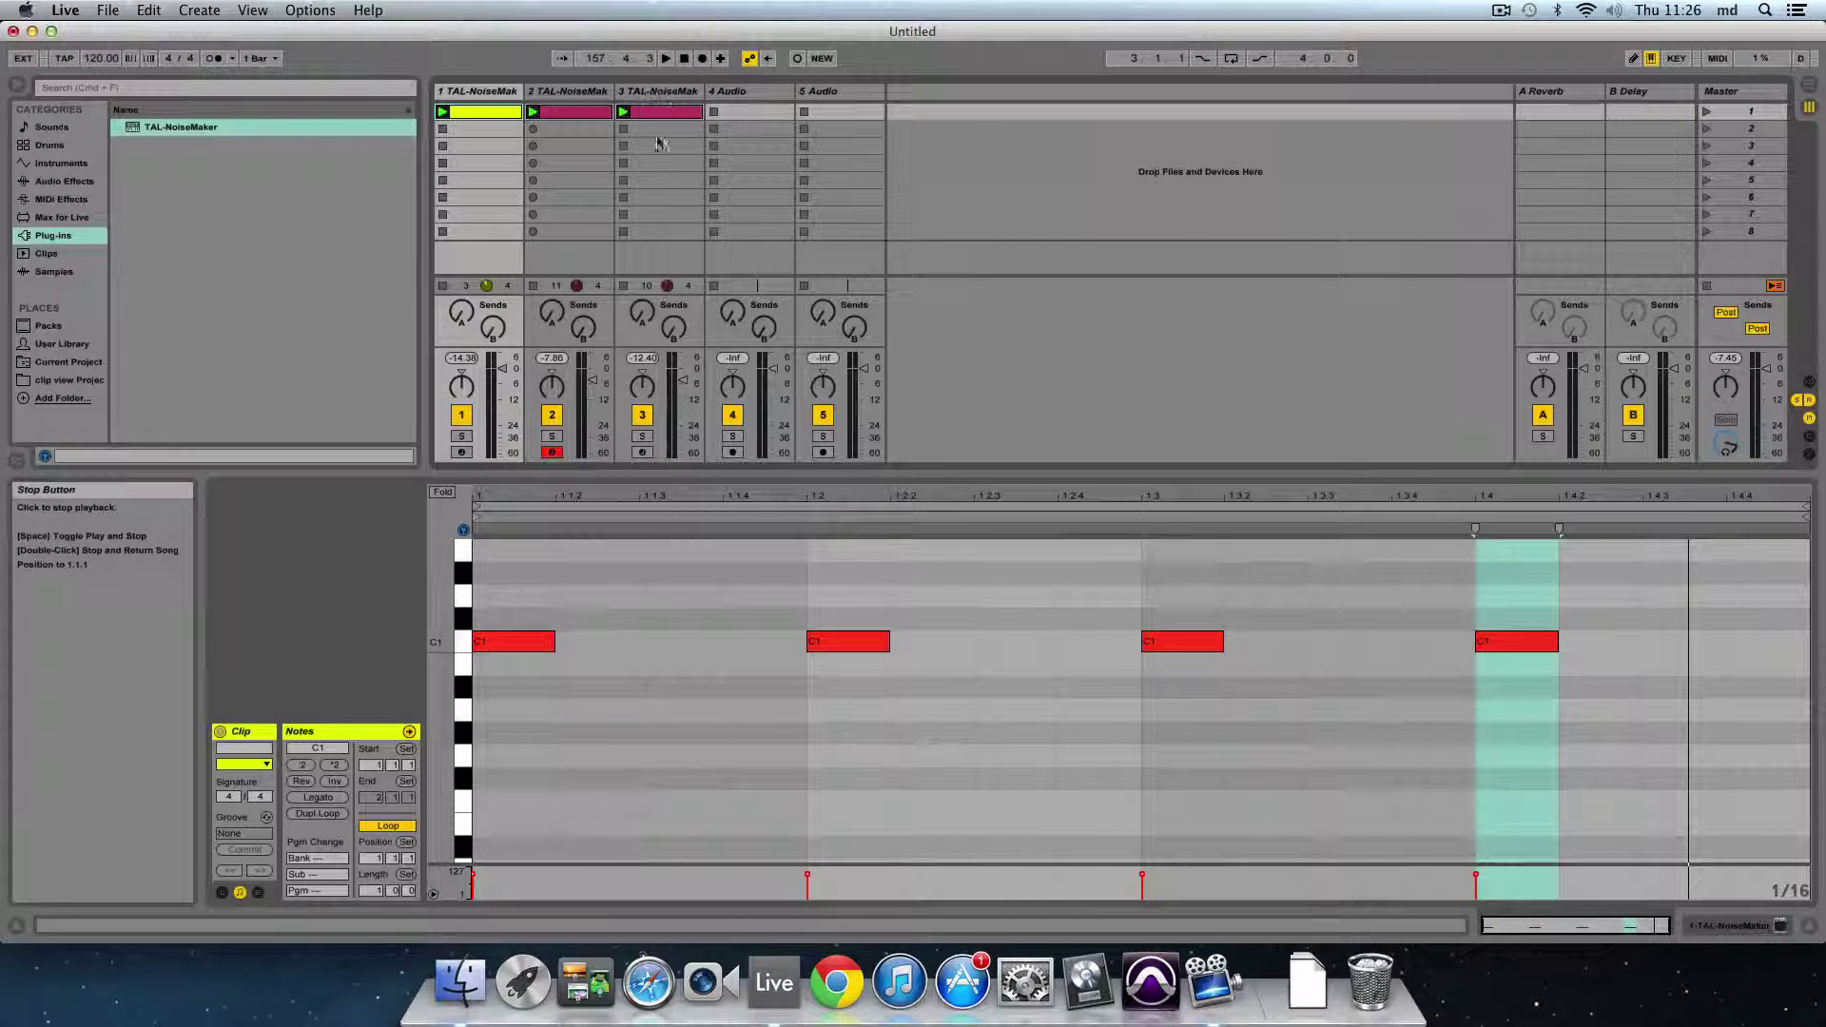